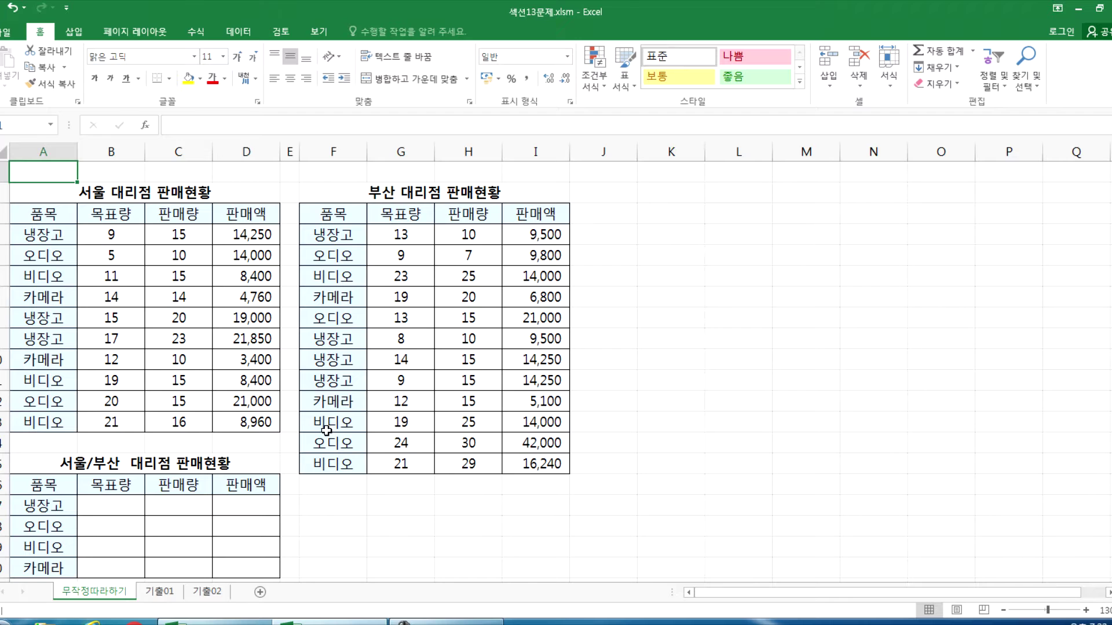
# Open Notepad, write the note "데이터 통합 : 흩어져 있는 자료들을 한 곳으로 취합", and widen the window so it fits on one line
pyautogui.click(17, 622)
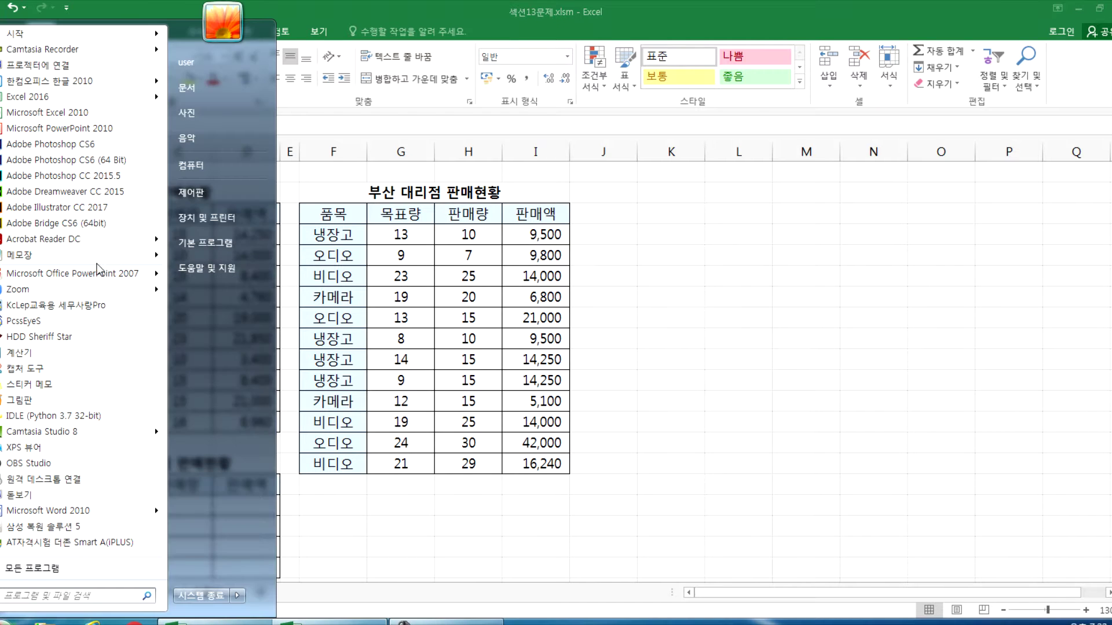
pyautogui.click(68, 259)
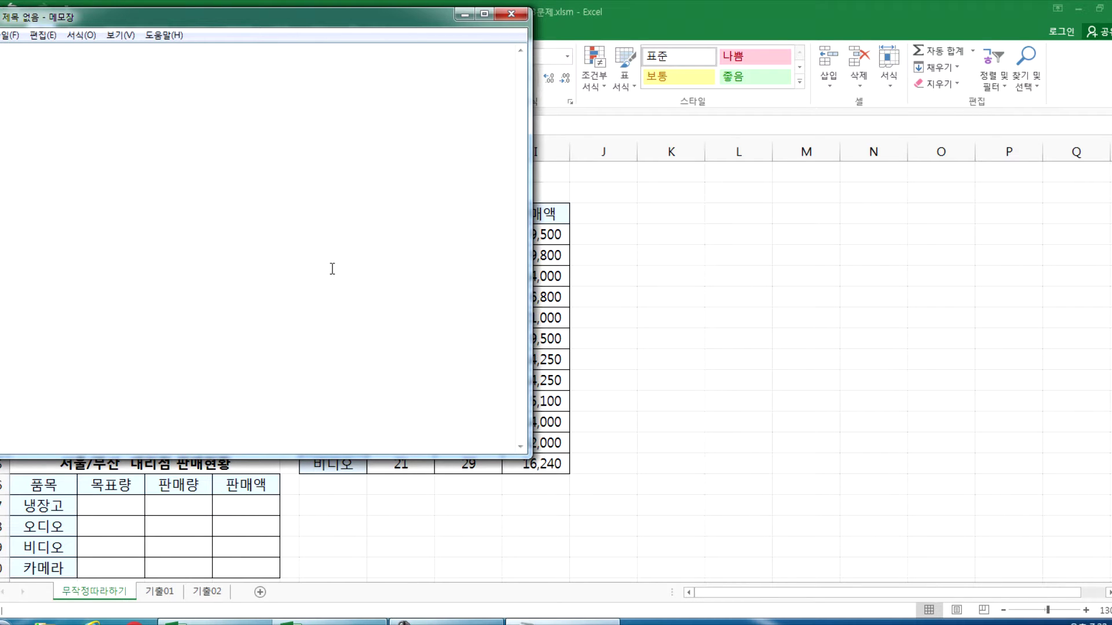
pyautogui.hotkey('alt', 'Tab')
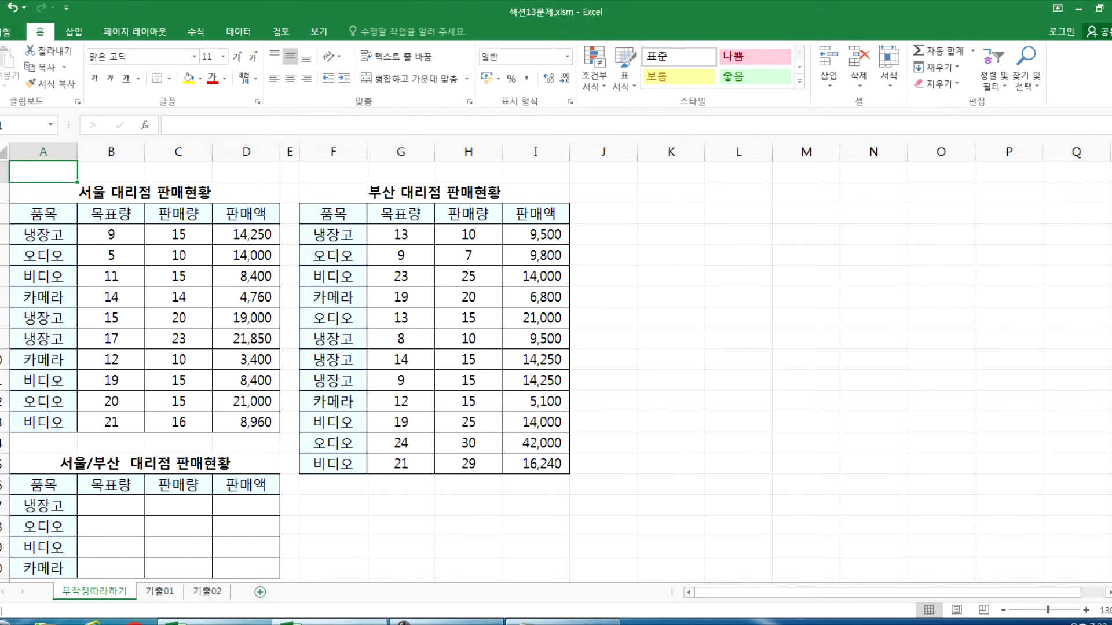
pyautogui.hotkey('alt', 'Tab')
pyautogui.hotkey('ctrl', 'a')
pyautogui.write('ㄷㅔㅇㄷ')
pyautogui.press('BackSpace')
pyautogui.press('BackSpace')
pyautogui.write('ㅇㅣㅌㅓ ㅌㅗㅇㅎㅏㅂ : ㅎㅡㅌㅇㅓㅈㅕ ㅇㅣㅆ')
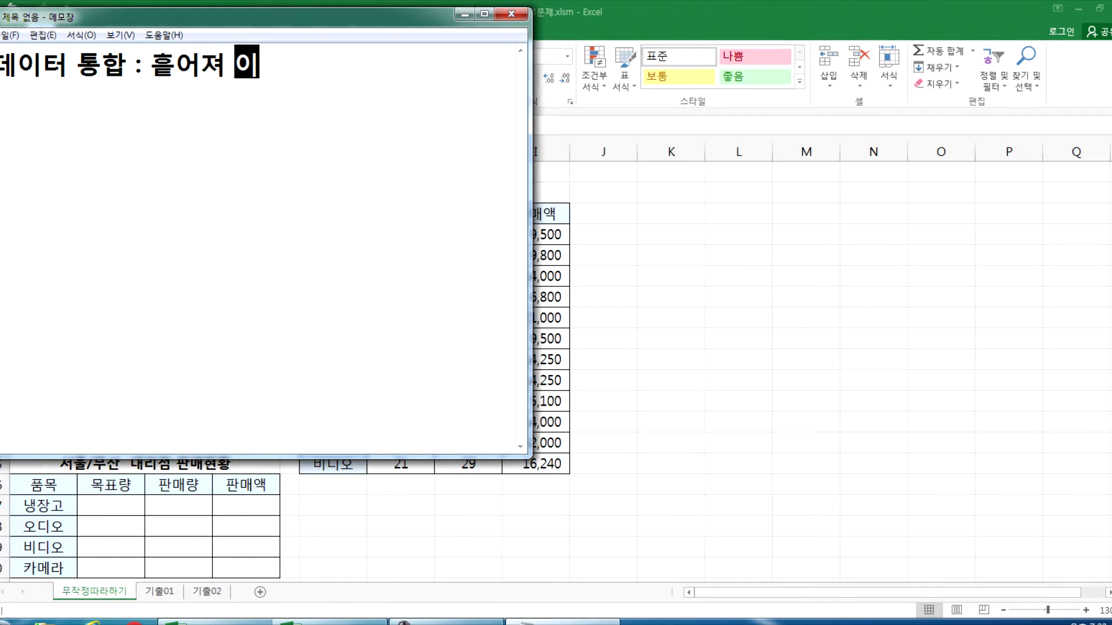
pyautogui.write('ㄴㅡㄴ ㅈㅏㄹㅛㄷㅡㄹㅇㅡㄹ ')
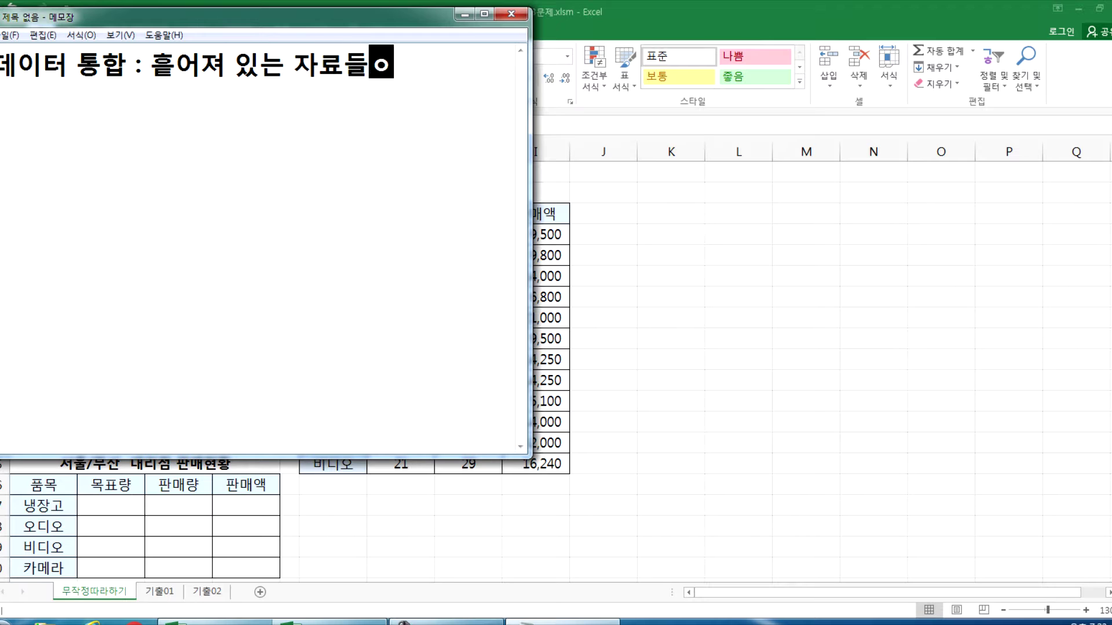
pyautogui.write('ㅎㅏㄴ ㄱㅗㅅㅇㅡㄹㅗ')
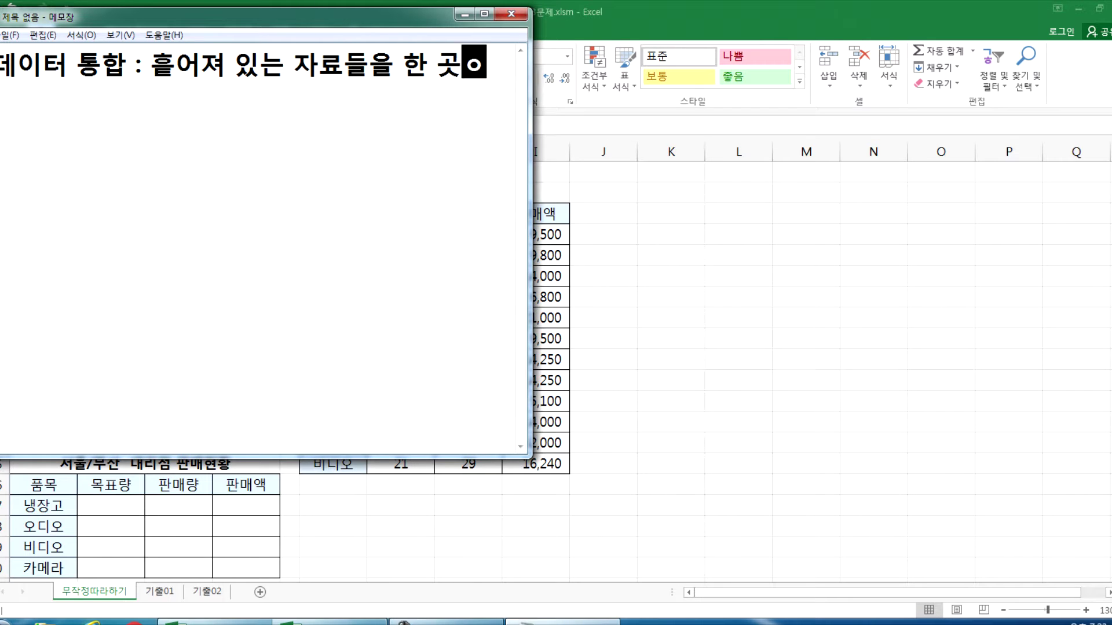
pyautogui.write(' ㅊㅜㅣㅎㅏㅂ')
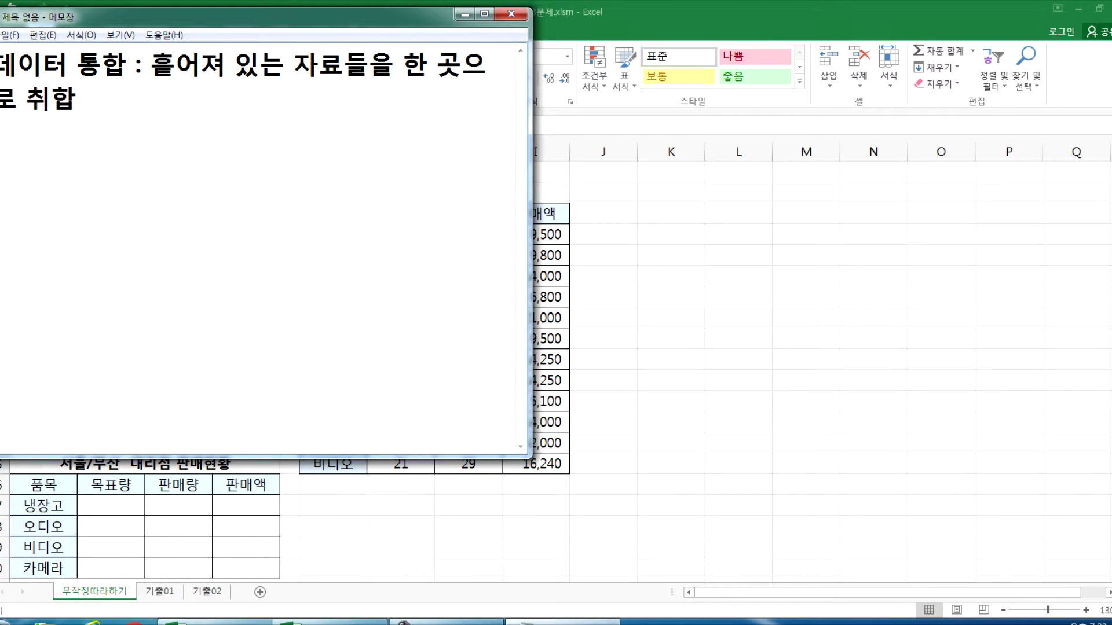
pyautogui.press('Return')
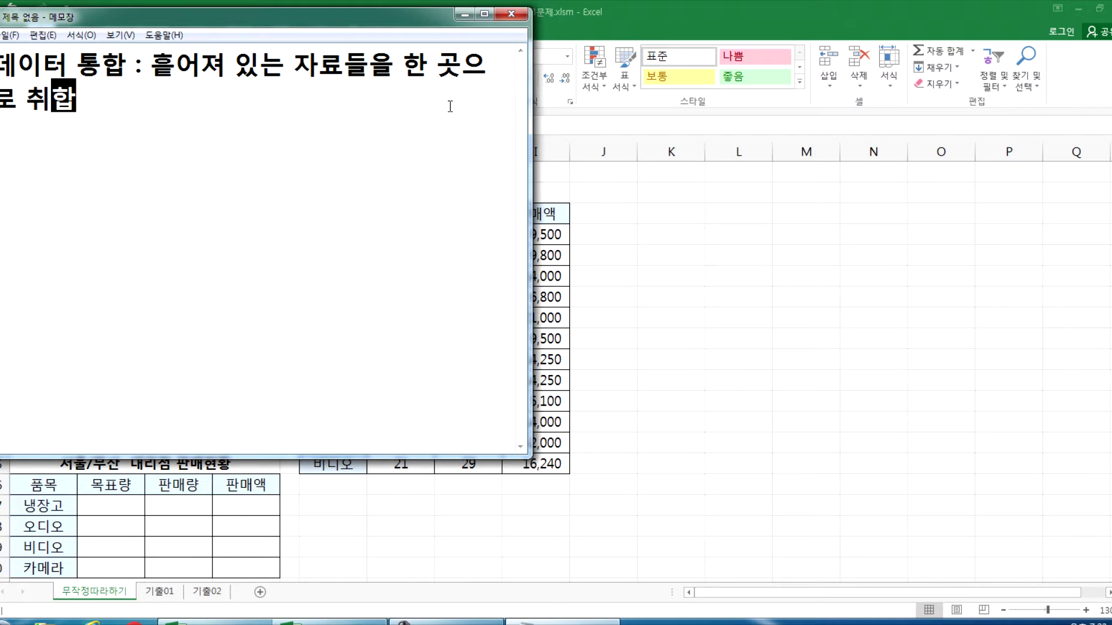
pyautogui.moveTo(529, 147); pyautogui.dragTo(727, 145)
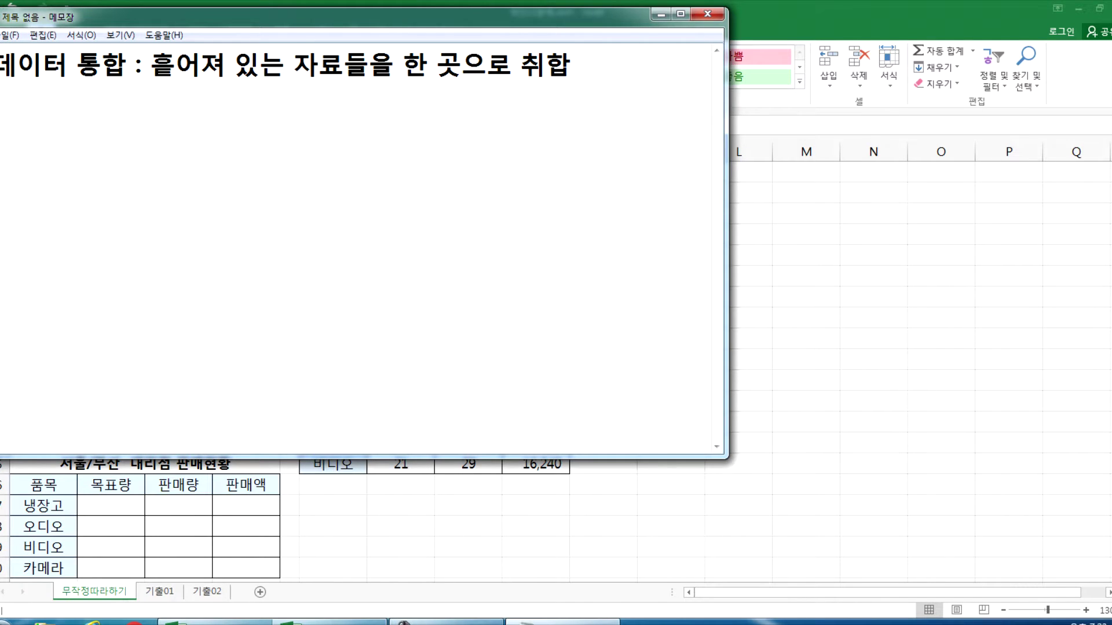
pyautogui.hotkey('alt', 'Tab')
pyautogui.moveTo(56, 214); pyautogui.dragTo(205, 382)
pyautogui.moveTo(359, 219); pyautogui.dragTo(645, 330)
pyautogui.moveTo(671, 214); pyautogui.dragTo(744, 298)
pyautogui.moveTo(941, 214); pyautogui.dragTo(1054, 438)
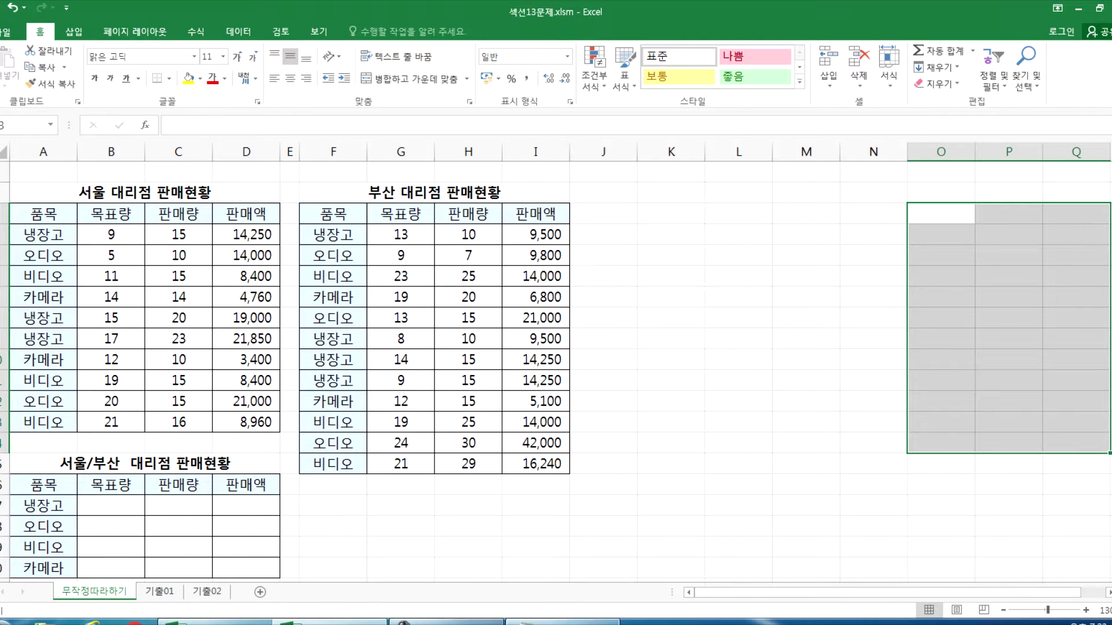
# Append "(계산)" to the end of the data consolidation note in Notepad and minimize it to return to Excel
pyautogui.click(556, 622)
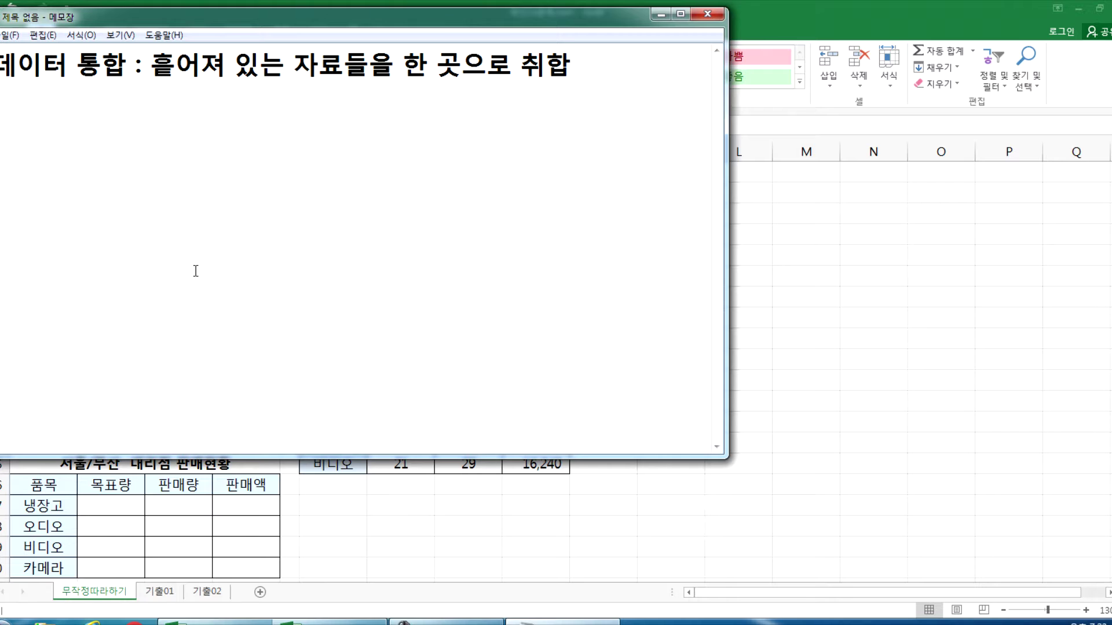
pyautogui.click(37, 131)
pyautogui.write('(계산)')
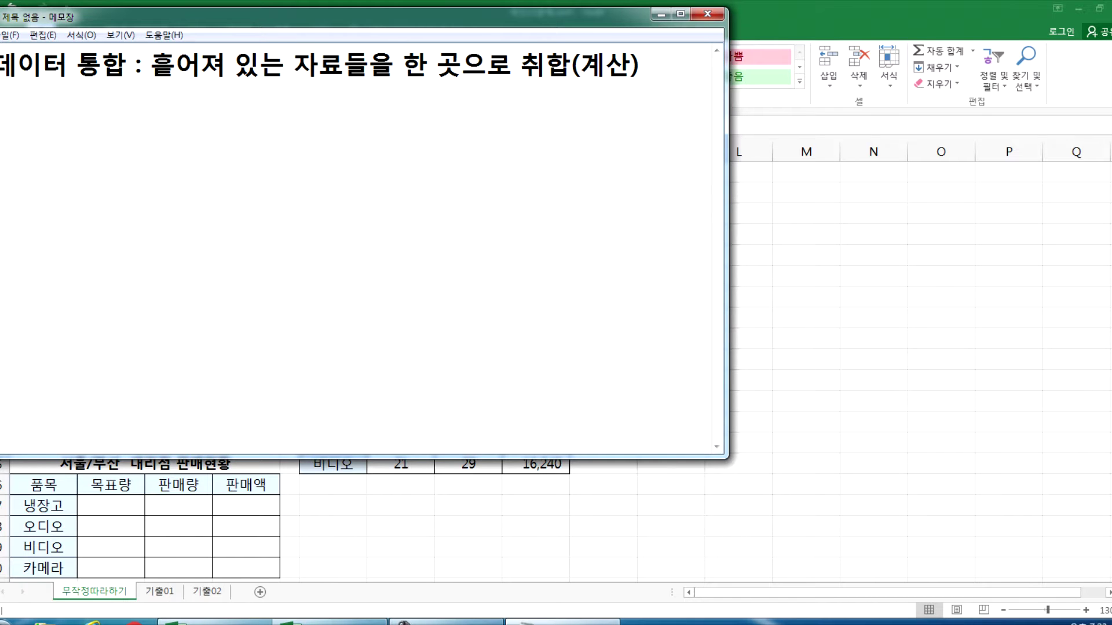
pyautogui.click(661, 14)
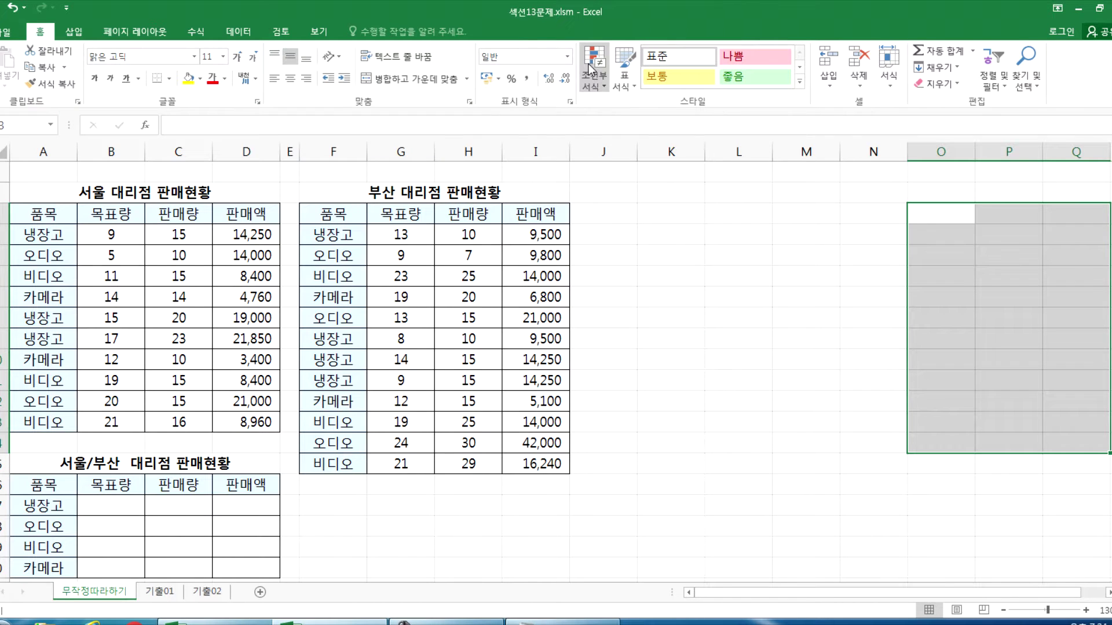
# Examine the 서울 and 부산 branch sales tables, comparing the 냉장고 rows that feed the combined summary table
pyautogui.click(132, 227)
pyautogui.moveTo(131, 227); pyautogui.dragTo(286, 357)
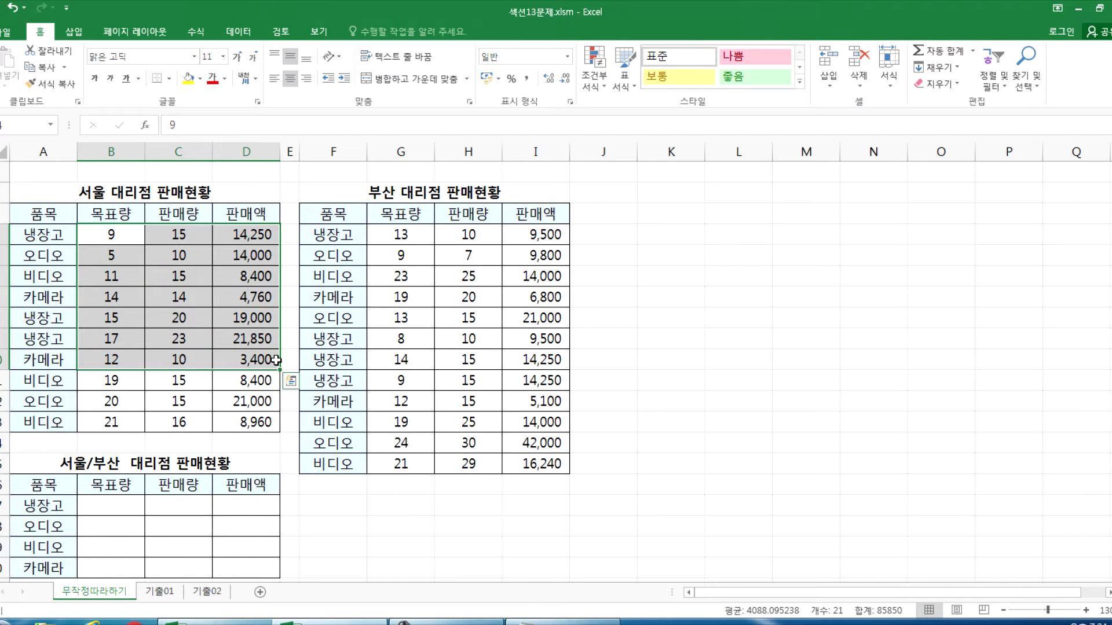
pyautogui.scroll(-2, 286, 356)
pyautogui.scroll(2, 438, 264)
pyautogui.click(93, 193)
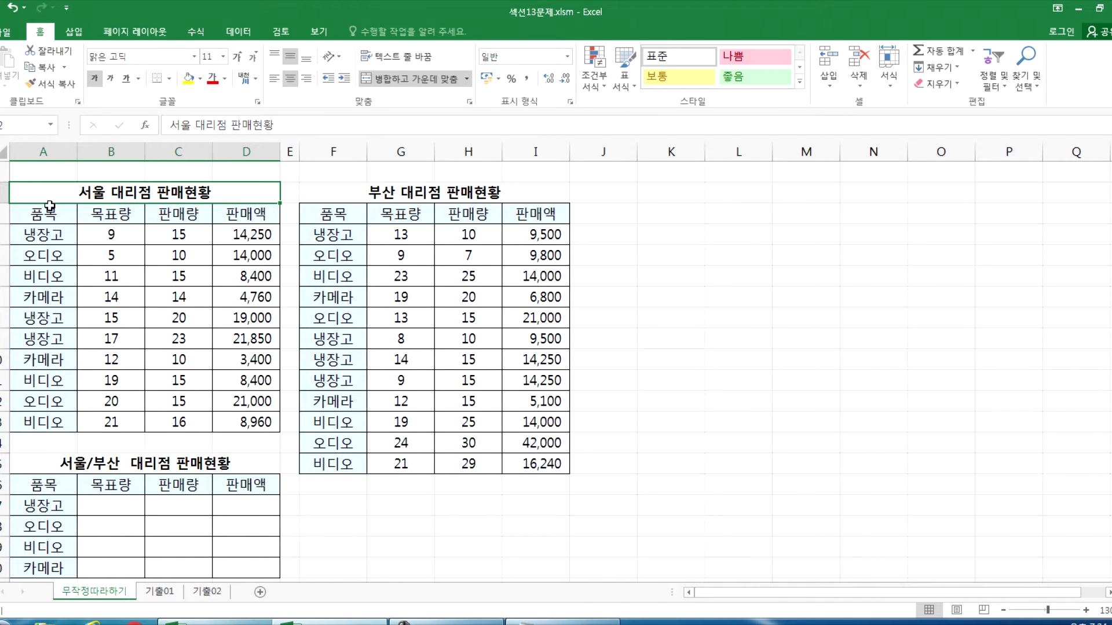
pyautogui.moveTo(44, 234); pyautogui.dragTo(255, 234)
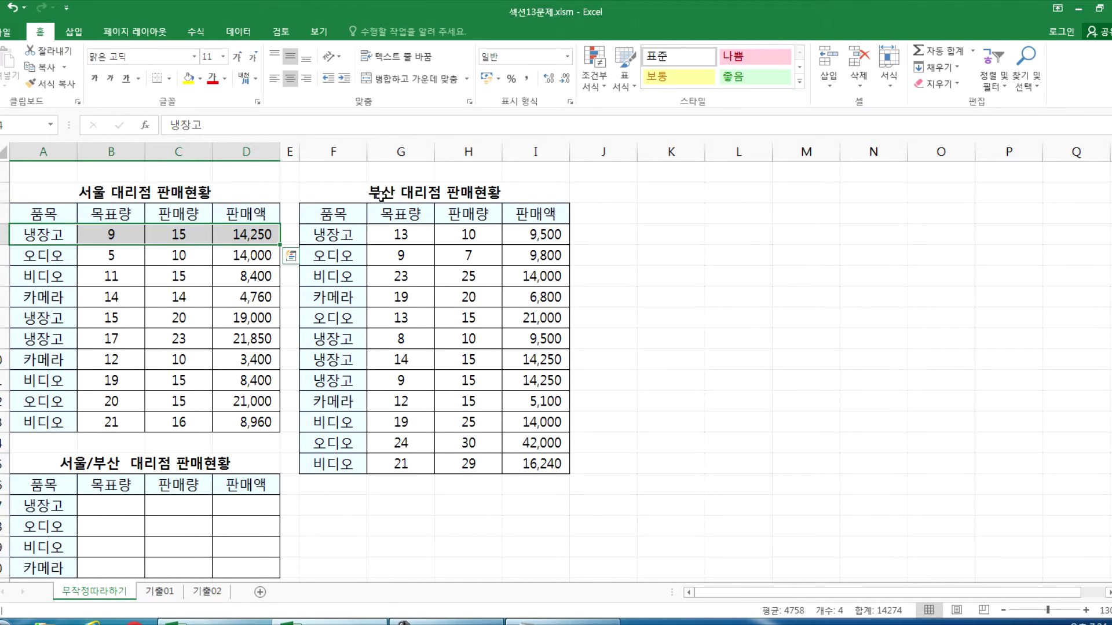
pyautogui.moveTo(332, 235); pyautogui.dragTo(524, 234)
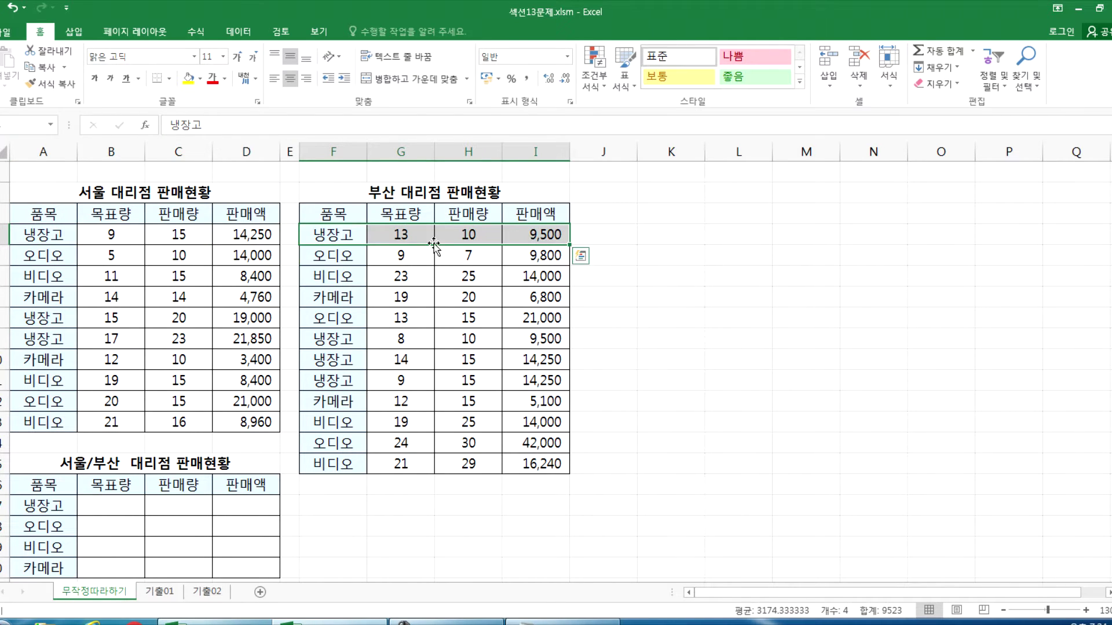
pyautogui.moveTo(43, 234); pyautogui.dragTo(247, 234)
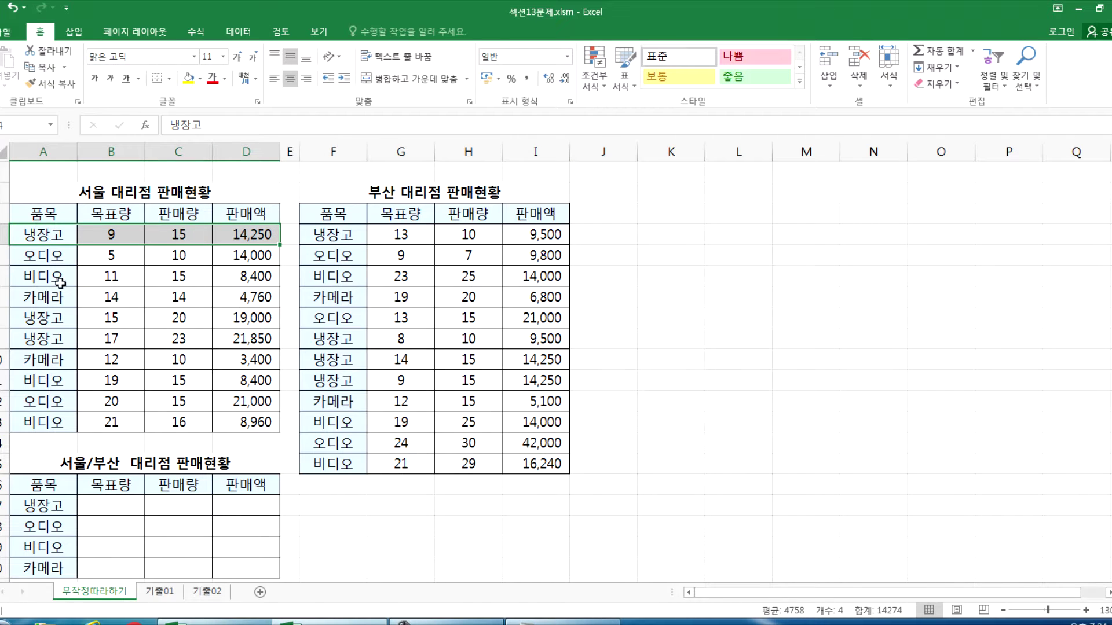
pyautogui.moveTo(44, 318); pyautogui.dragTo(255, 338)
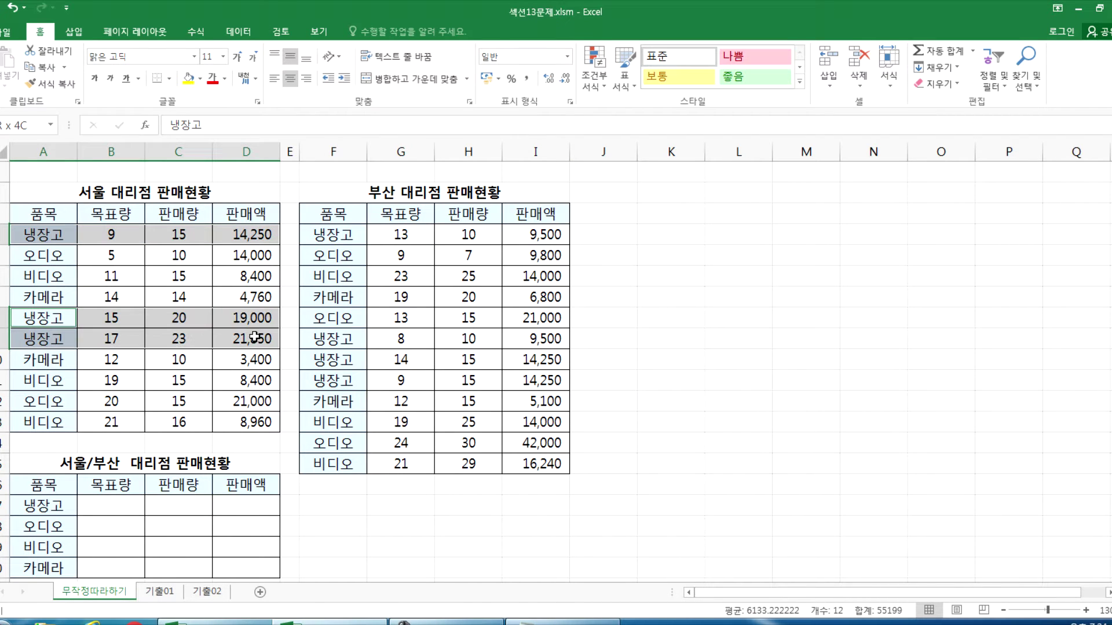
pyautogui.moveTo(341, 237); pyautogui.dragTo(538, 233)
pyautogui.moveTo(327, 339); pyautogui.dragTo(516, 382)
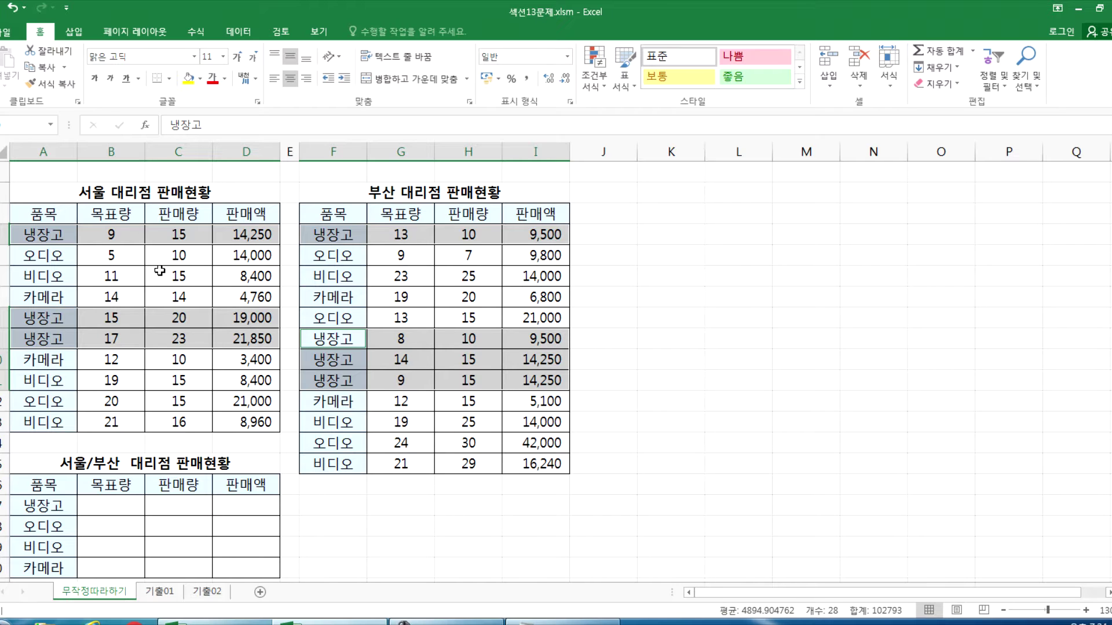
pyautogui.click(85, 505)
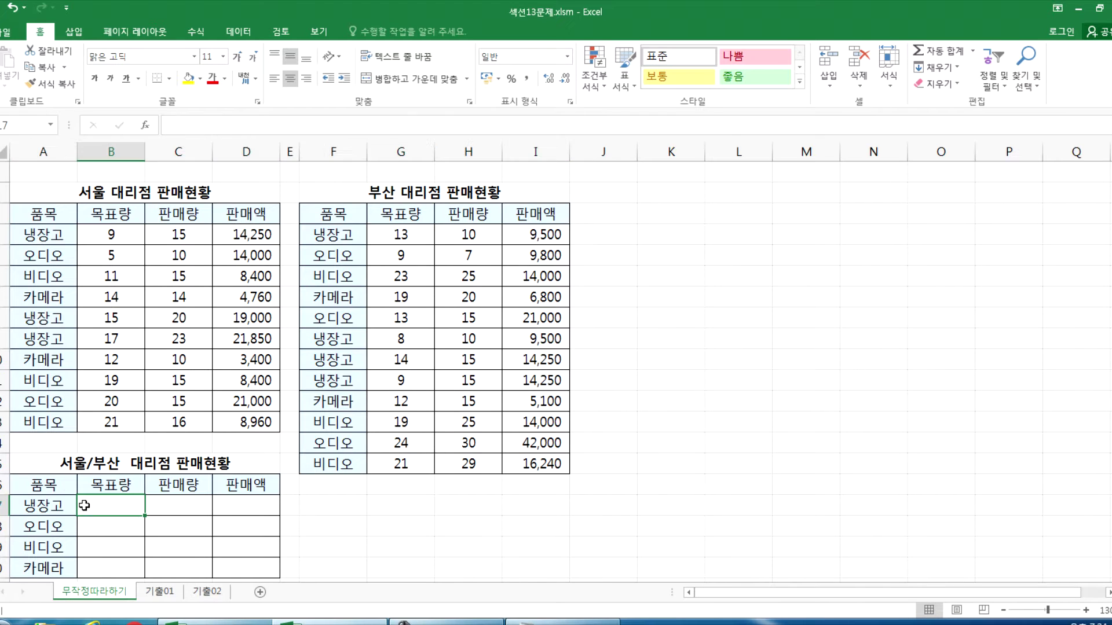
pyautogui.click(684, 217)
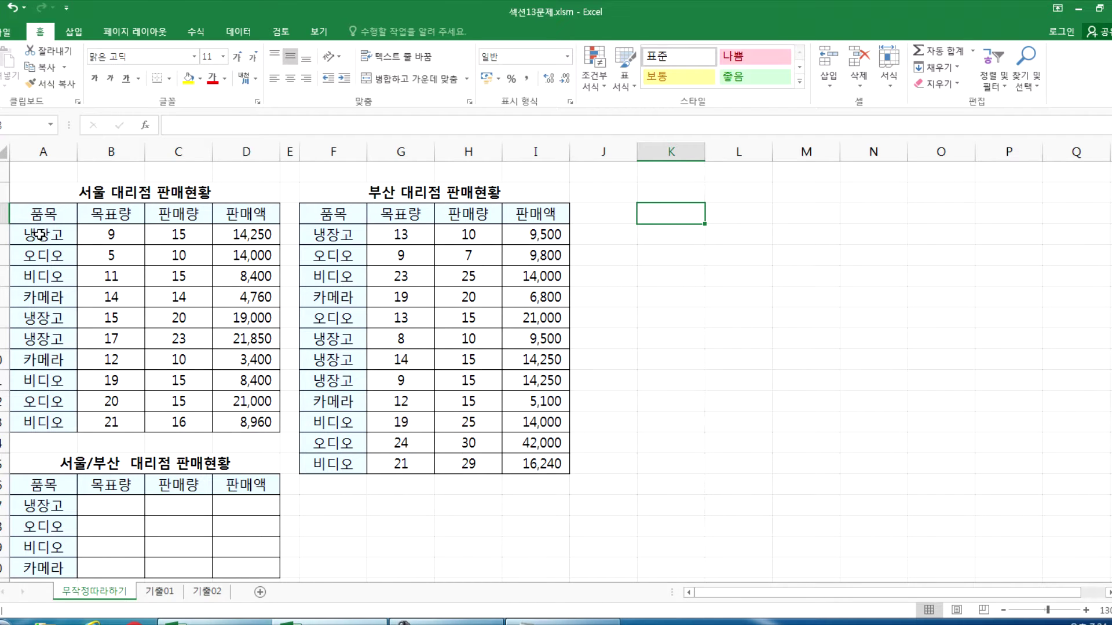
# Examine how the 품목 and 판매액 data in both branch tables relate to the empty 냉장고 cells of the 서울/부산 table
pyautogui.moveTo(42, 235); pyautogui.dragTo(57, 424)
pyautogui.moveTo(256, 234); pyautogui.dragTo(255, 422)
pyautogui.scroll(-2, 256, 364)
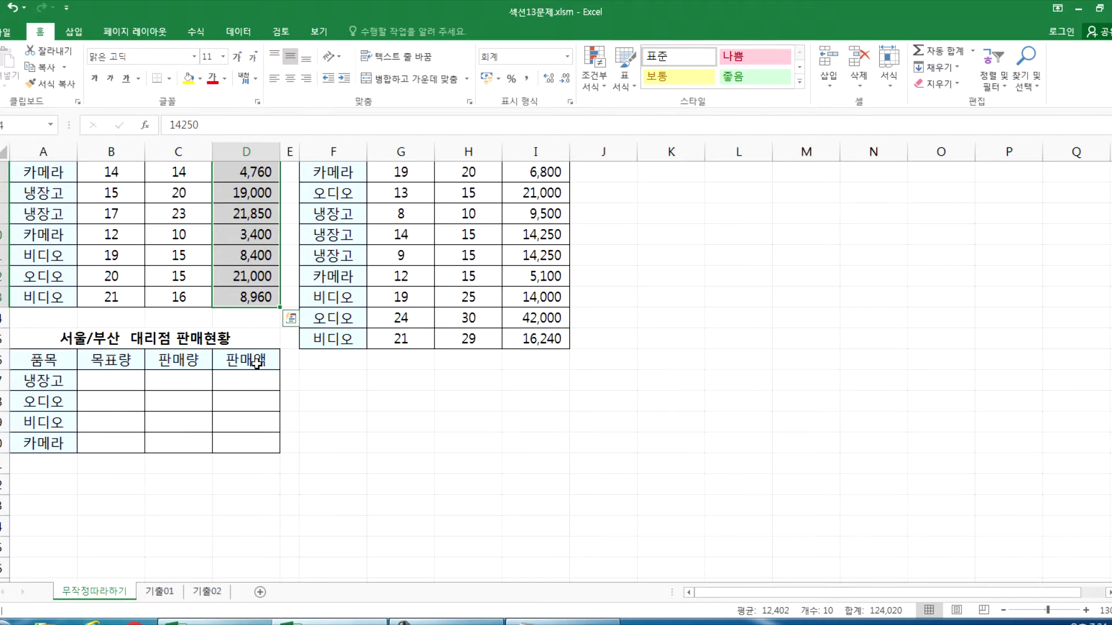
pyautogui.click(242, 380)
pyautogui.scroll(2, 35, 386)
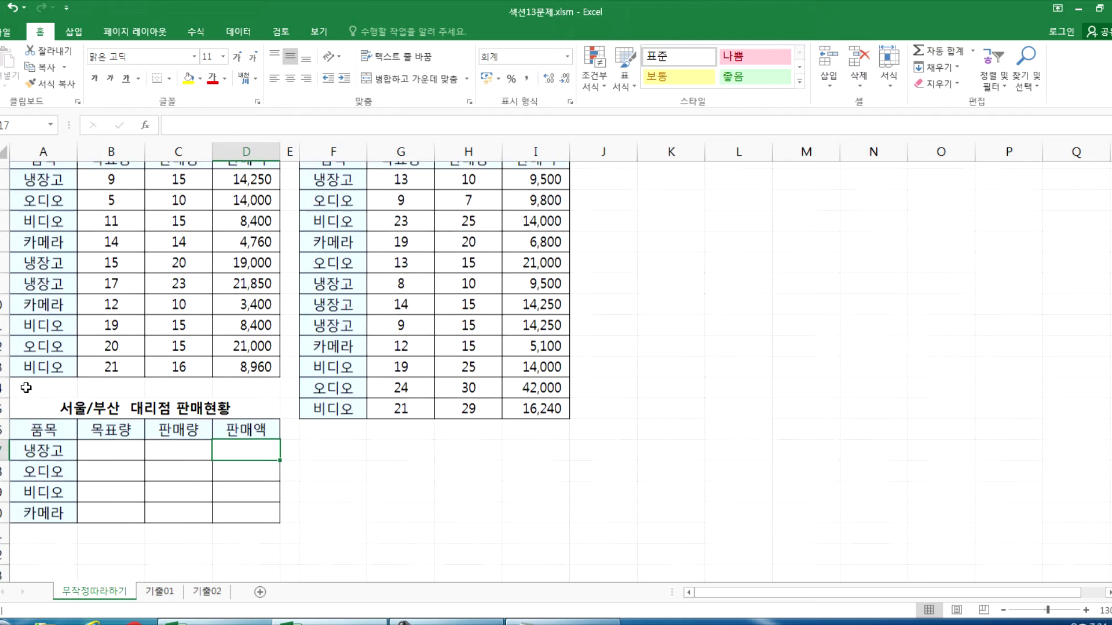
pyautogui.moveTo(47, 237); pyautogui.dragTo(39, 423)
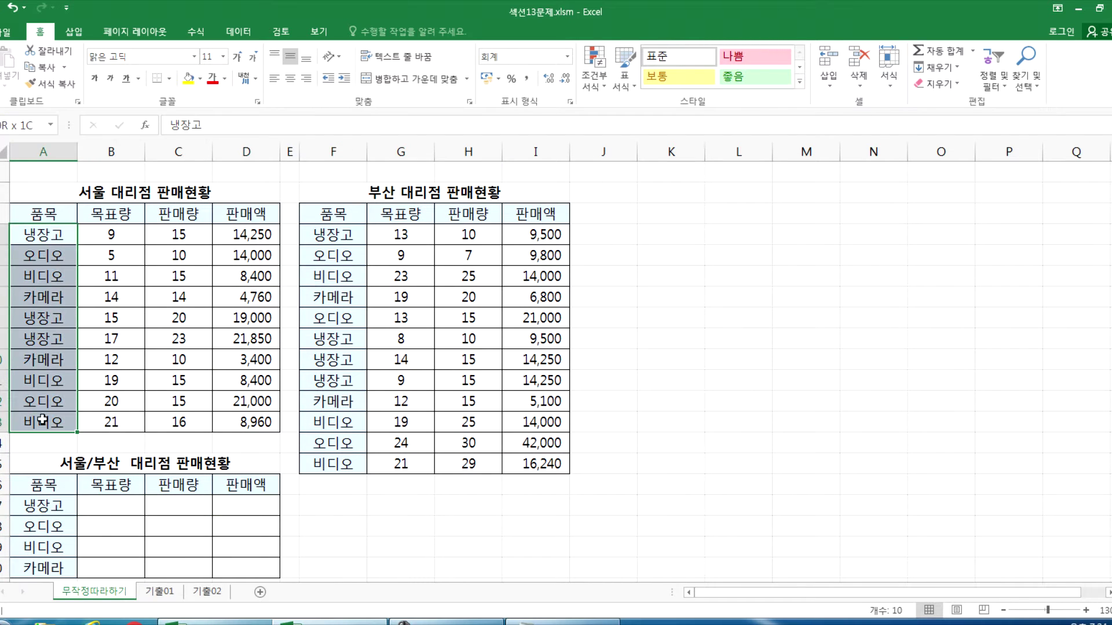
pyautogui.click(239, 505)
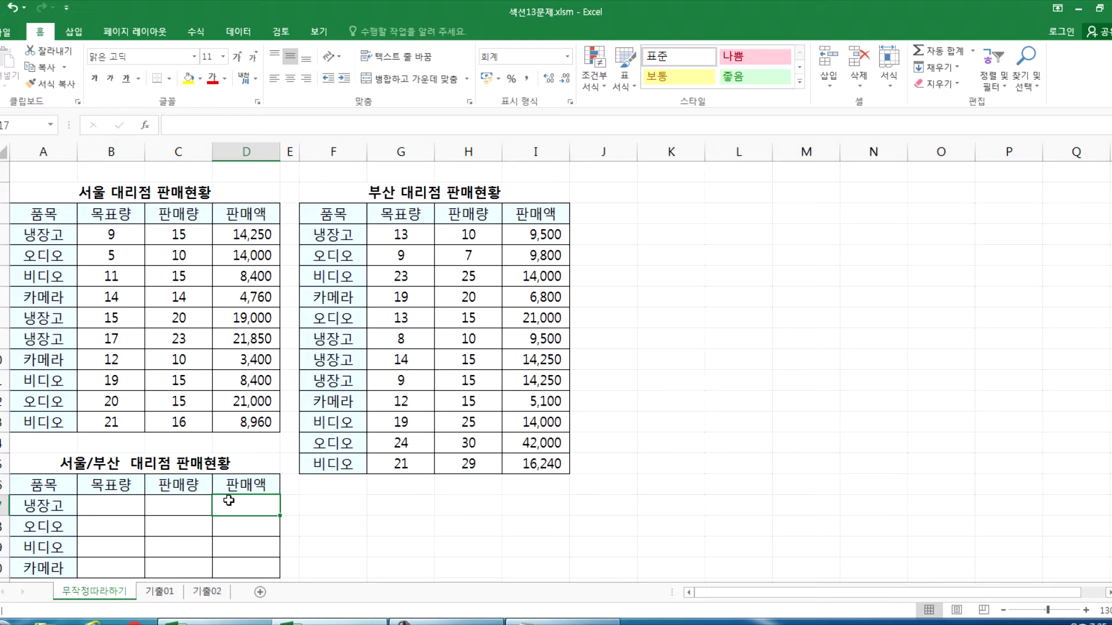
pyautogui.moveTo(333, 234); pyautogui.dragTo(532, 467)
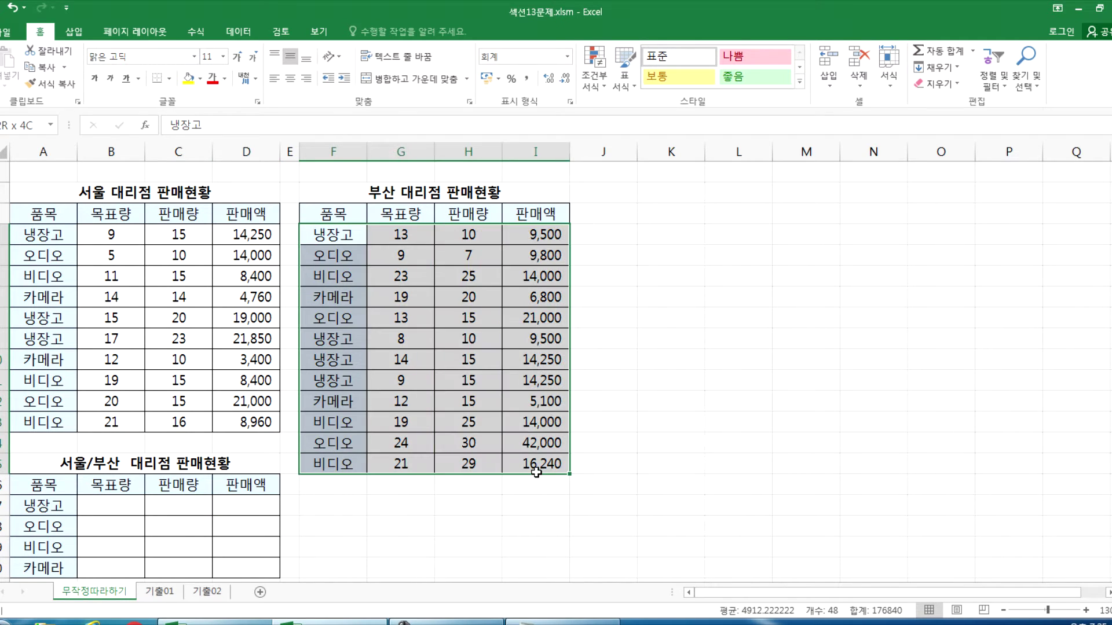
pyautogui.click(41, 236)
pyautogui.click(229, 512)
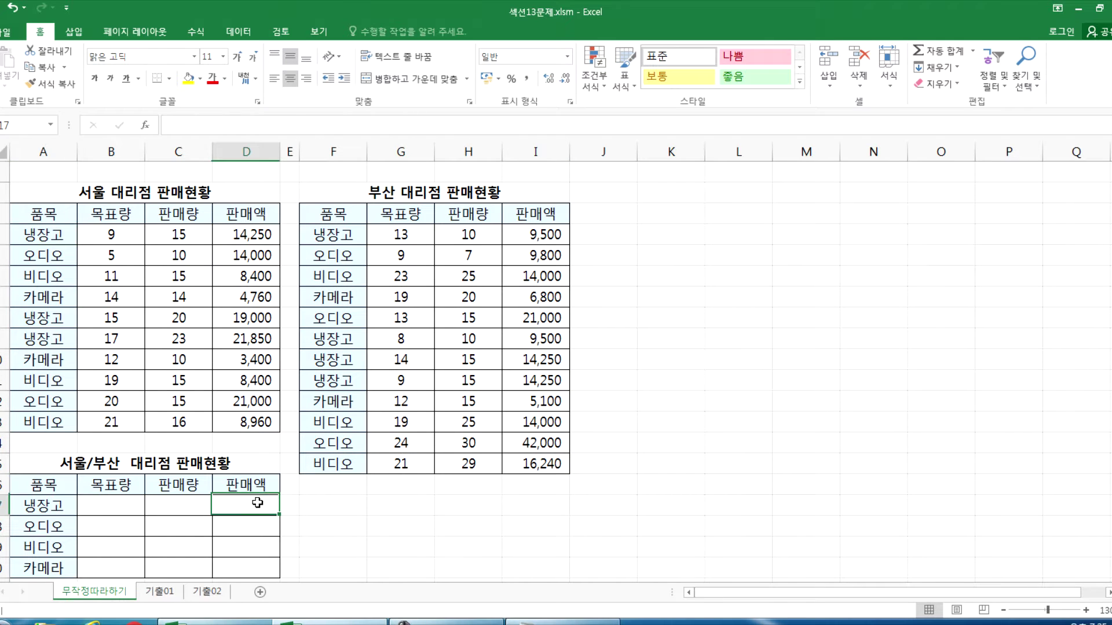
pyautogui.press('F2')
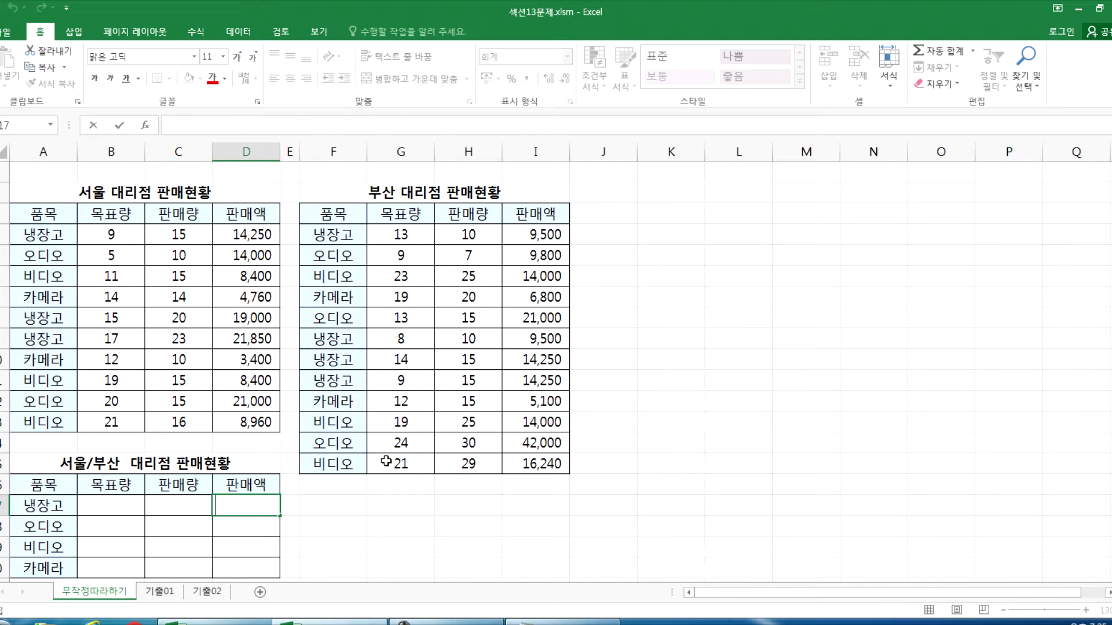
pyautogui.press('Escape')
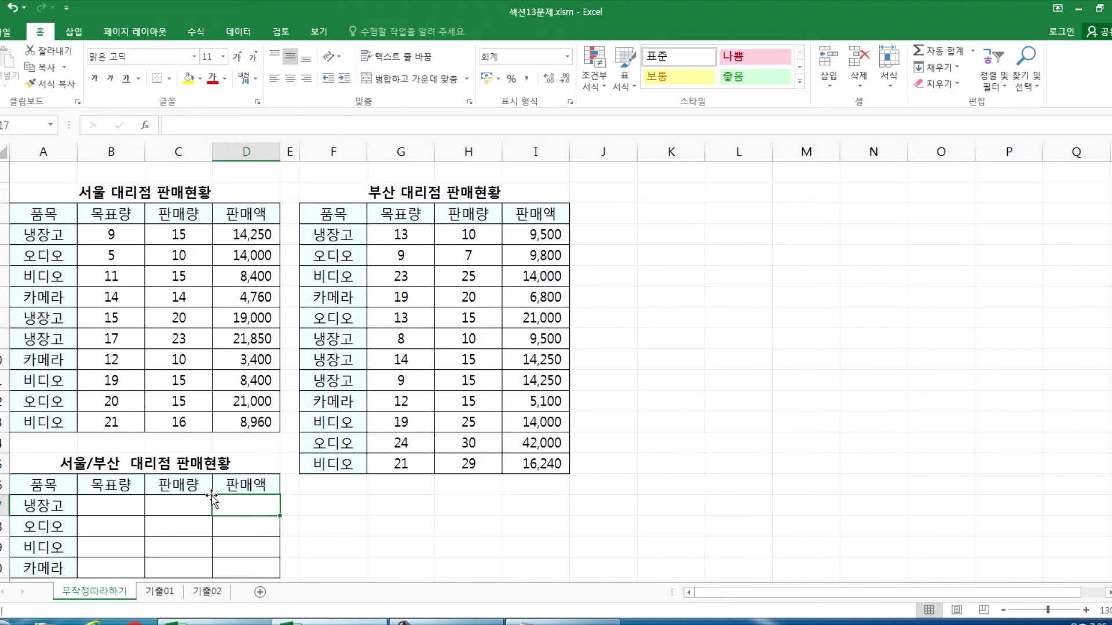
pyautogui.click(106, 507)
pyautogui.click(152, 507)
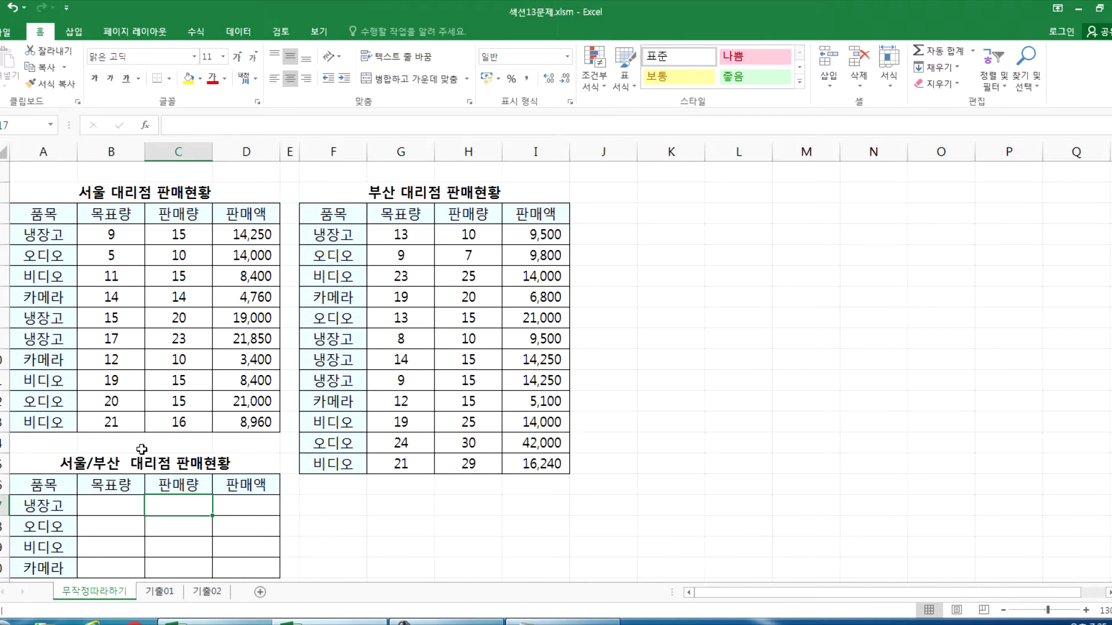
# Select the 서울/부산 summary table A16:D20, including its headers and 품목 labels, and start Consolidate with the 합계 function
pyautogui.scroll(-3, 141, 446)
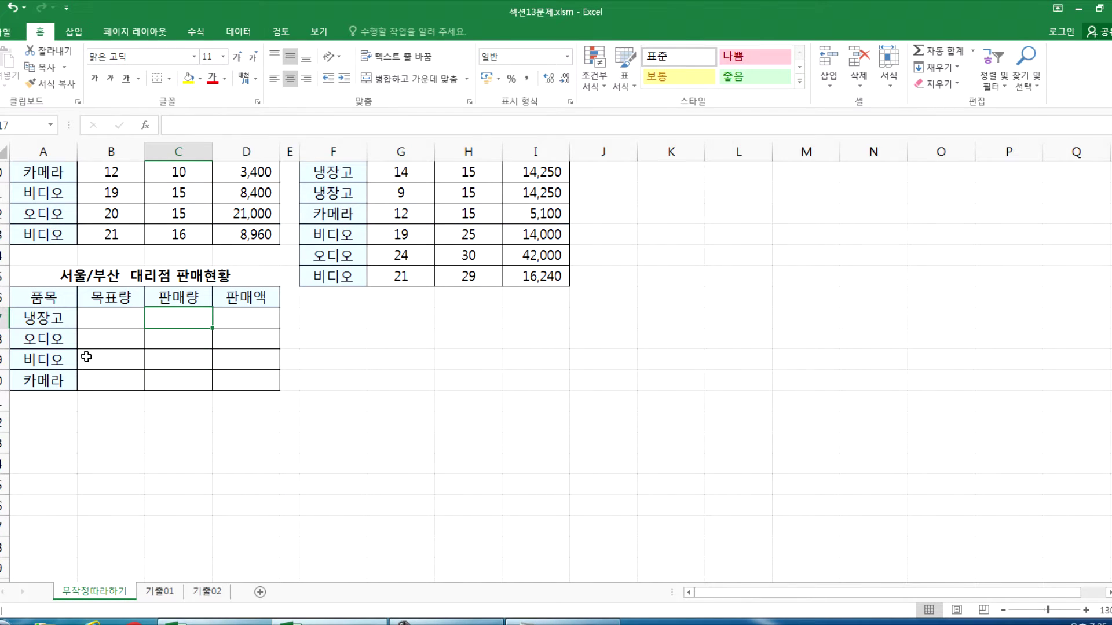
pyautogui.moveTo(43, 296); pyautogui.dragTo(241, 382)
pyautogui.moveTo(58, 298); pyautogui.dragTo(262, 394)
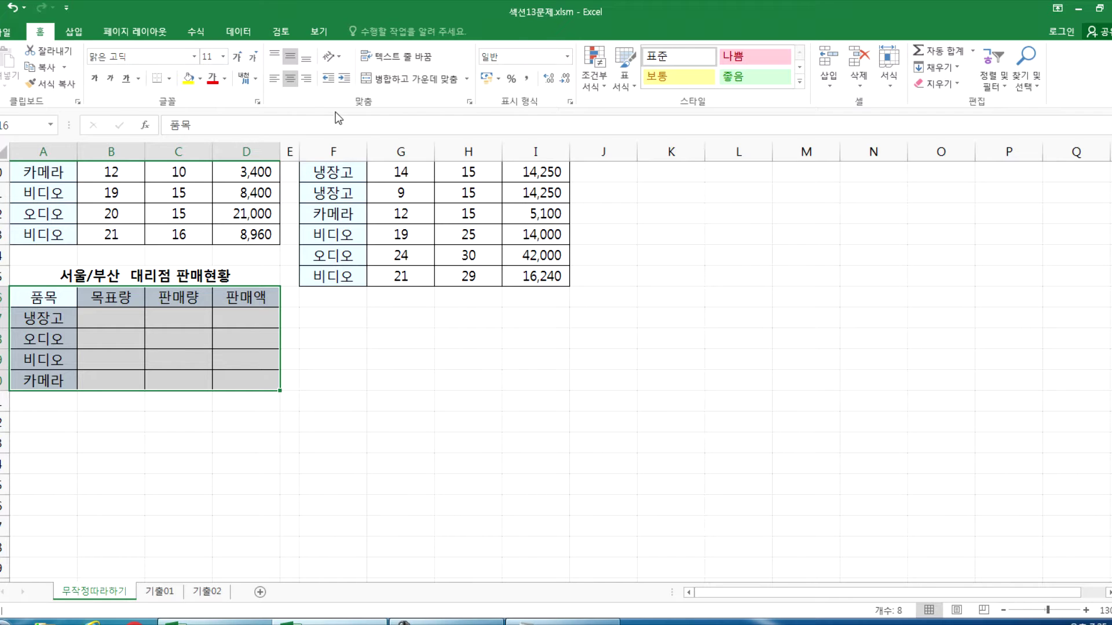
pyautogui.click(245, 35)
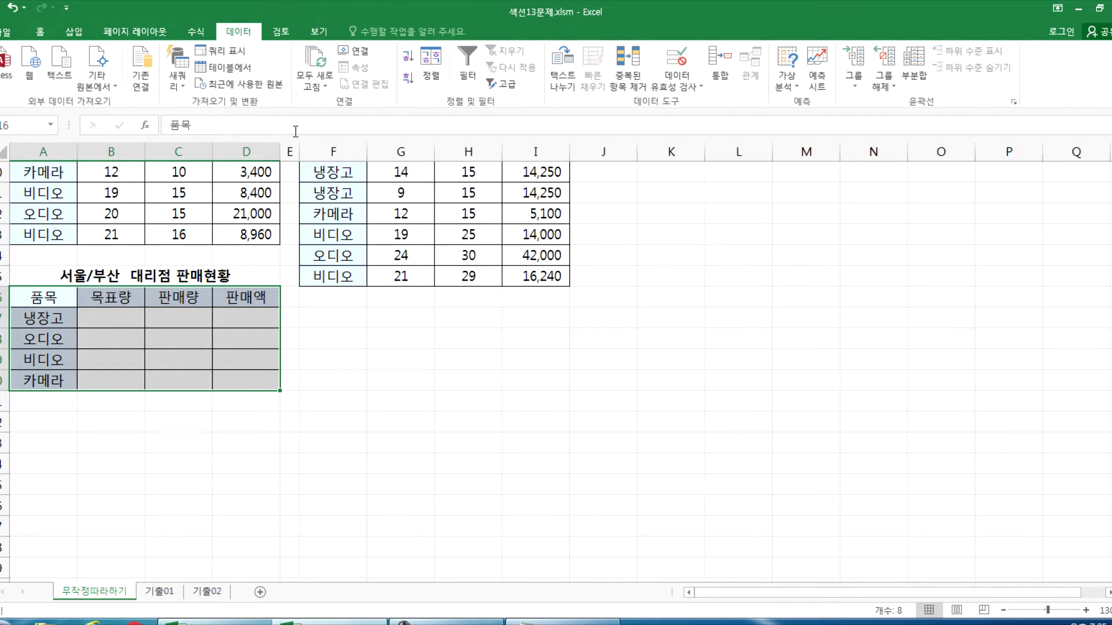
pyautogui.click(718, 79)
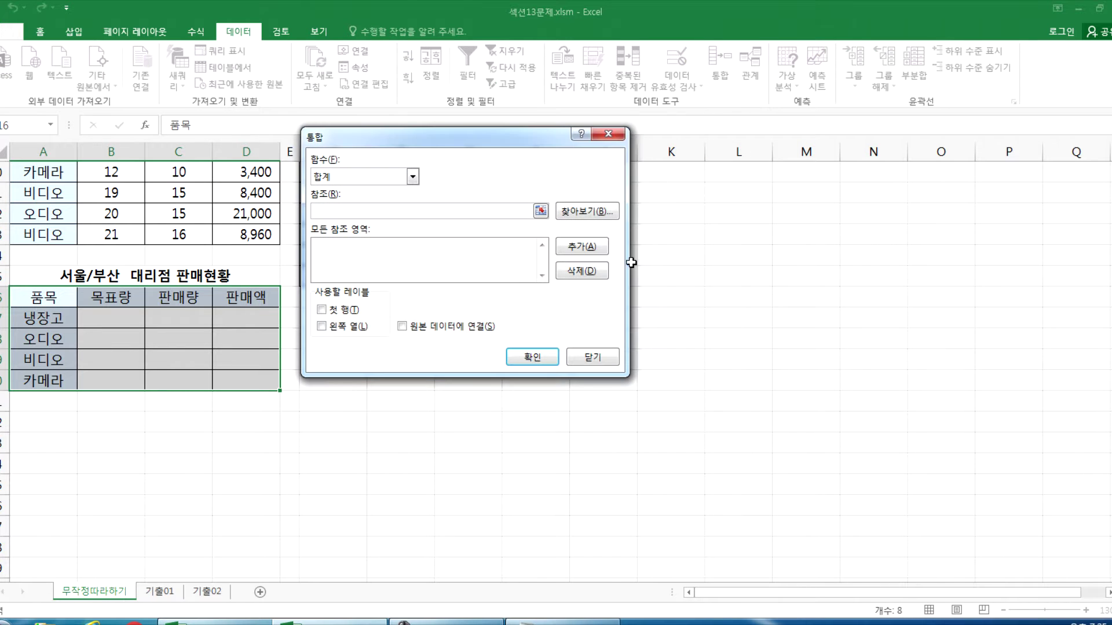
pyautogui.moveTo(415, 138); pyautogui.dragTo(597, 180)
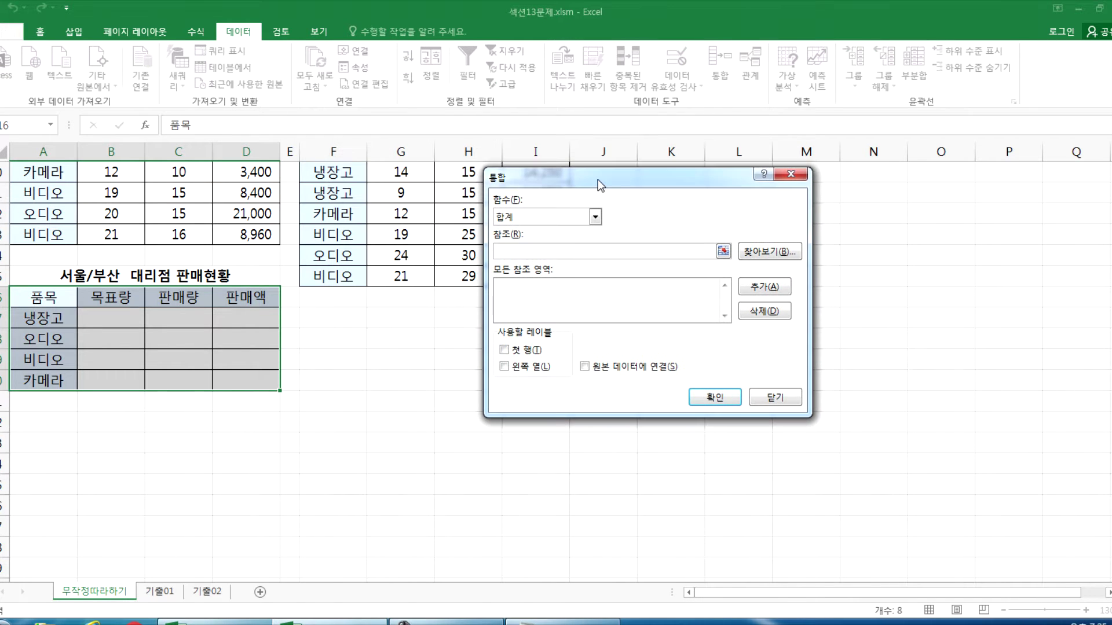
pyautogui.click(571, 214)
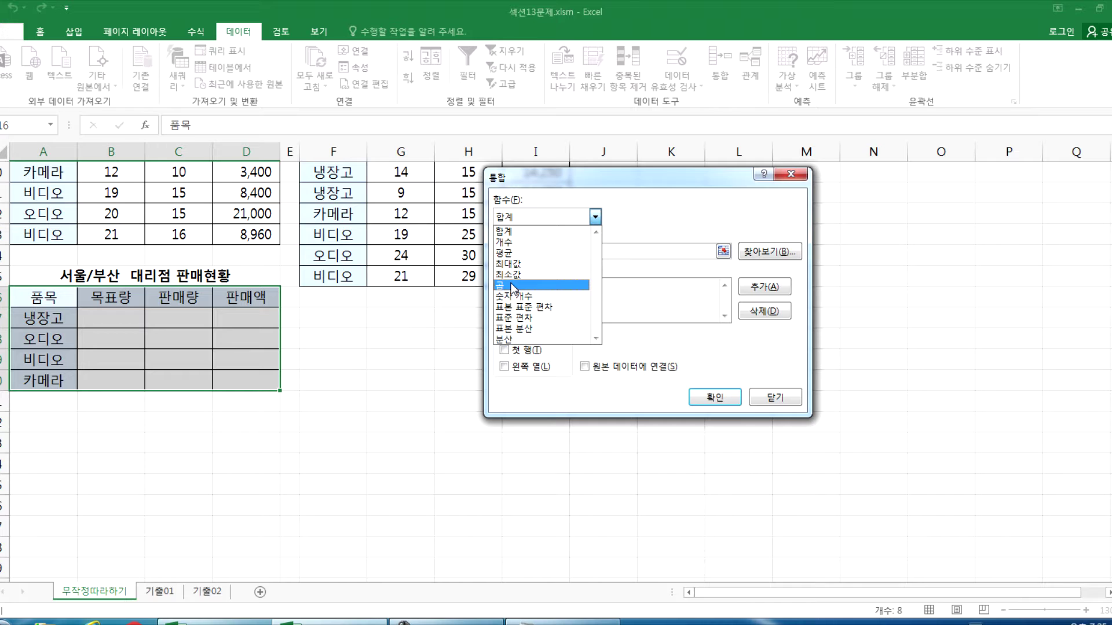
pyautogui.click(509, 232)
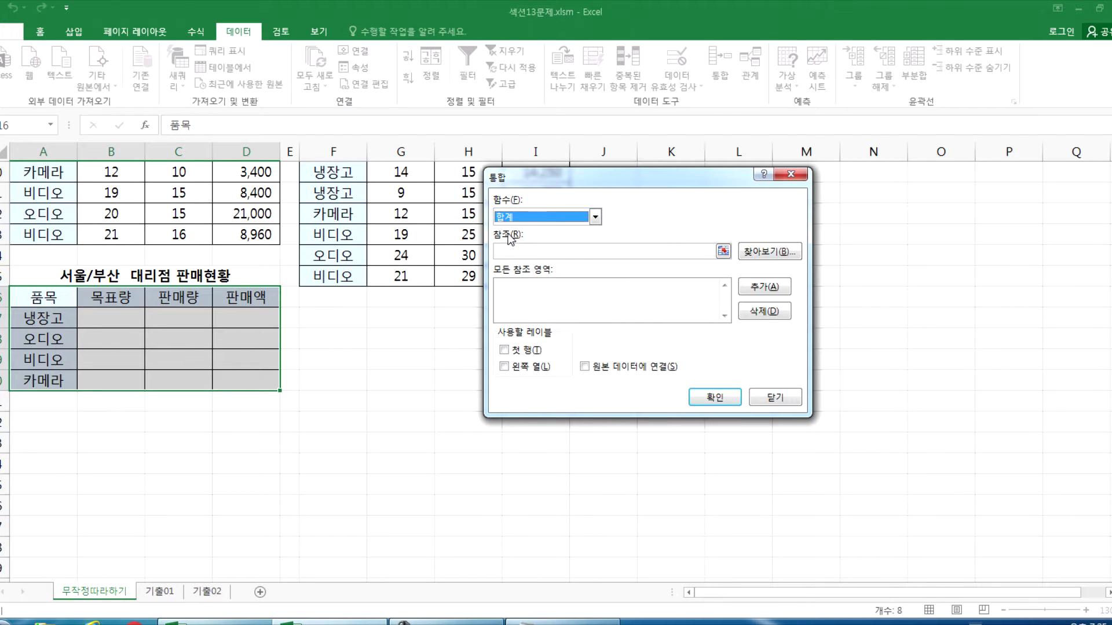
# Add the 서울 branch table, range A3:D13 including its header row, as a consolidation reference
pyautogui.click(504, 254)
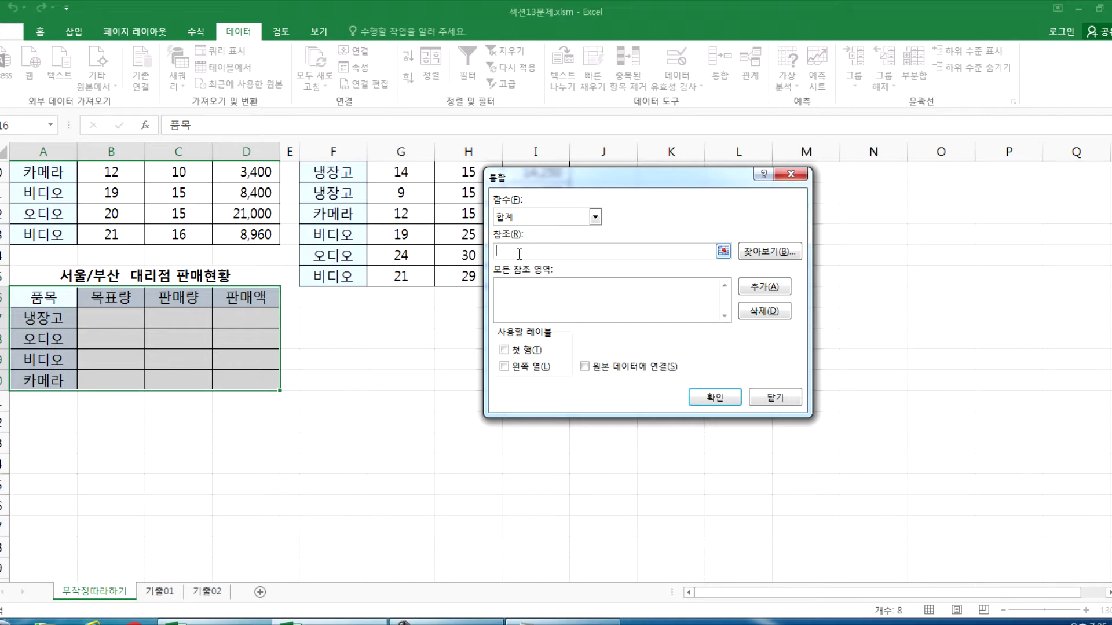
pyautogui.scroll(3, 336, 307)
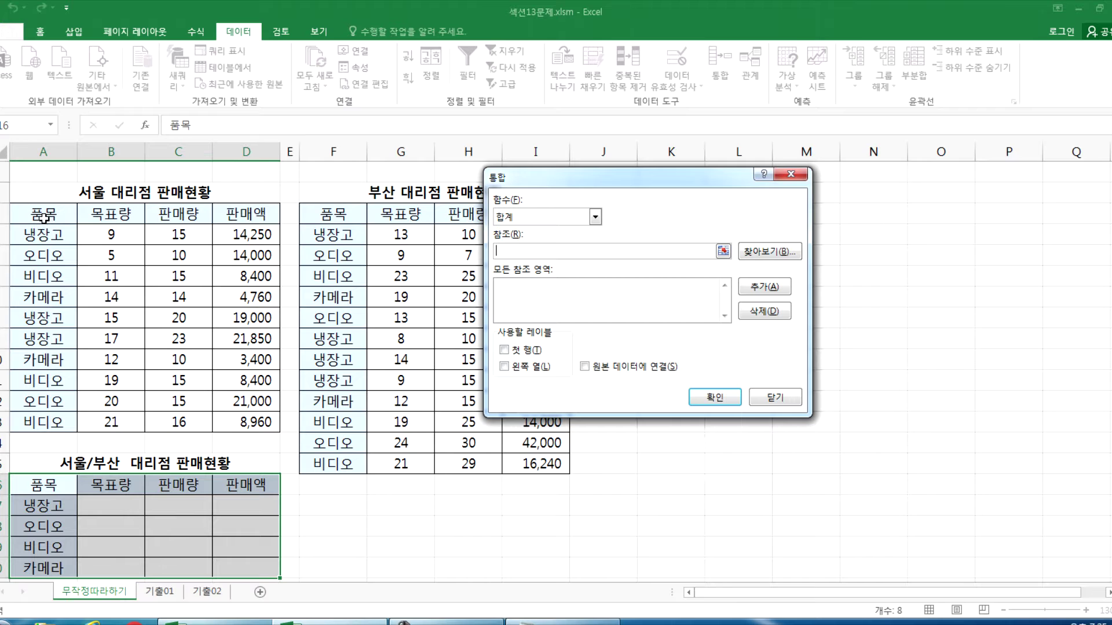
pyautogui.moveTo(43, 217); pyautogui.dragTo(254, 421)
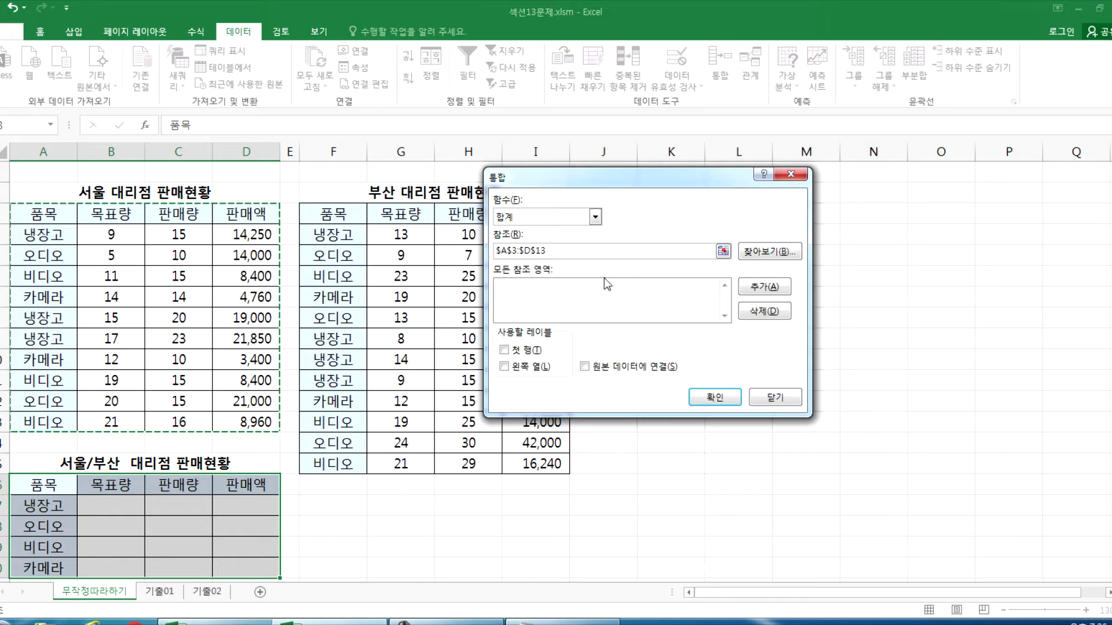
pyautogui.click(757, 287)
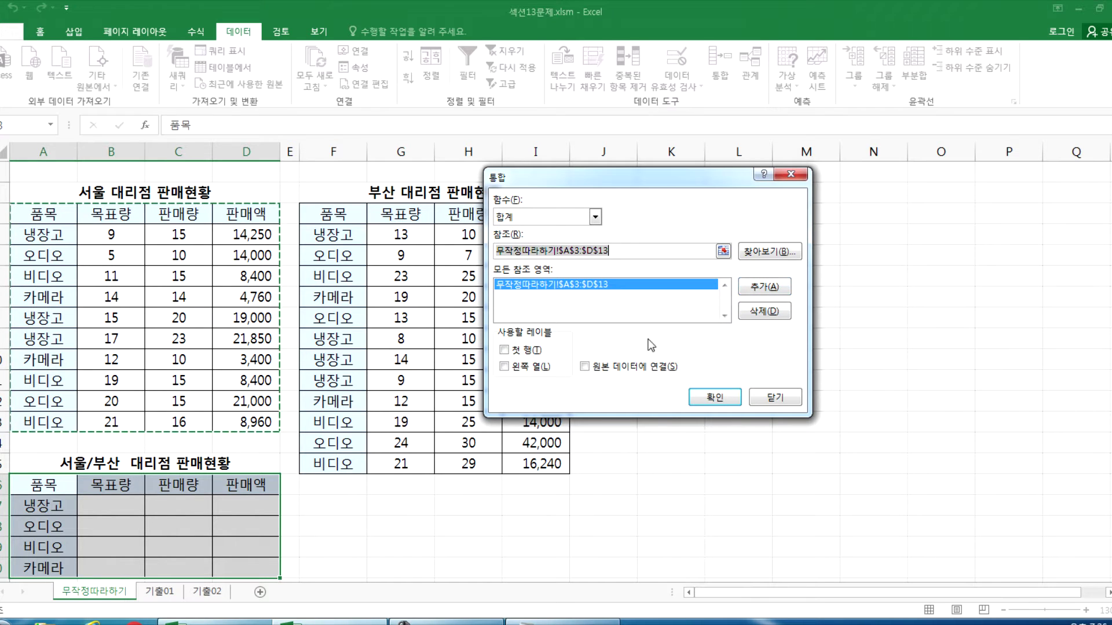
# Add the 부산 branch table, range F3:I15 including its header row, as the second consolidation reference
pyautogui.moveTo(575, 178); pyautogui.dragTo(688, 185)
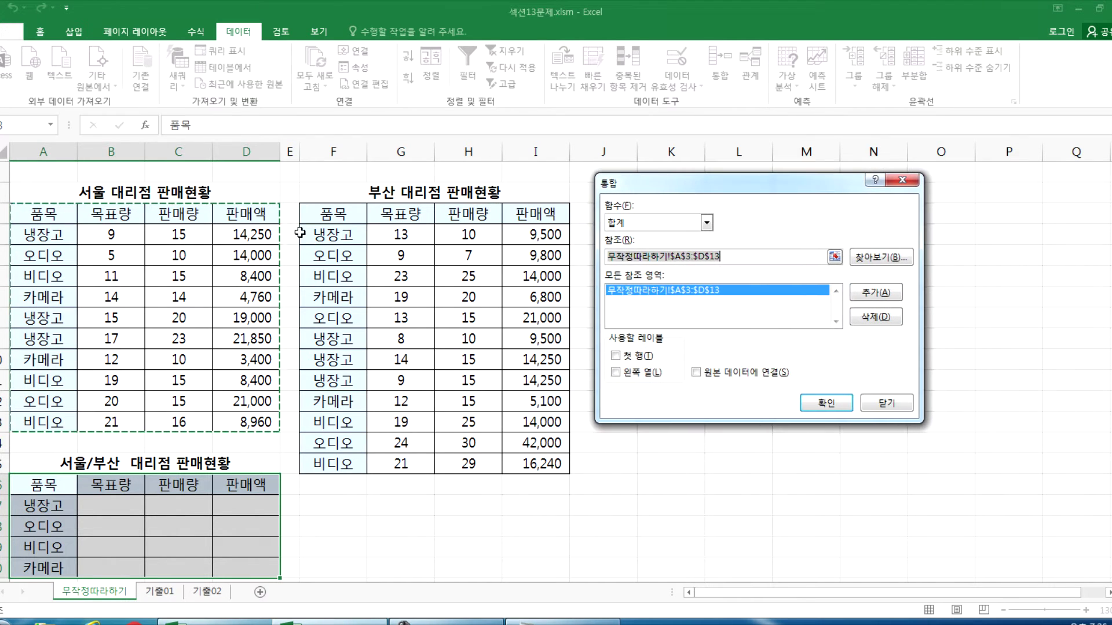
pyautogui.click(331, 216)
pyautogui.moveTo(331, 216); pyautogui.dragTo(533, 461)
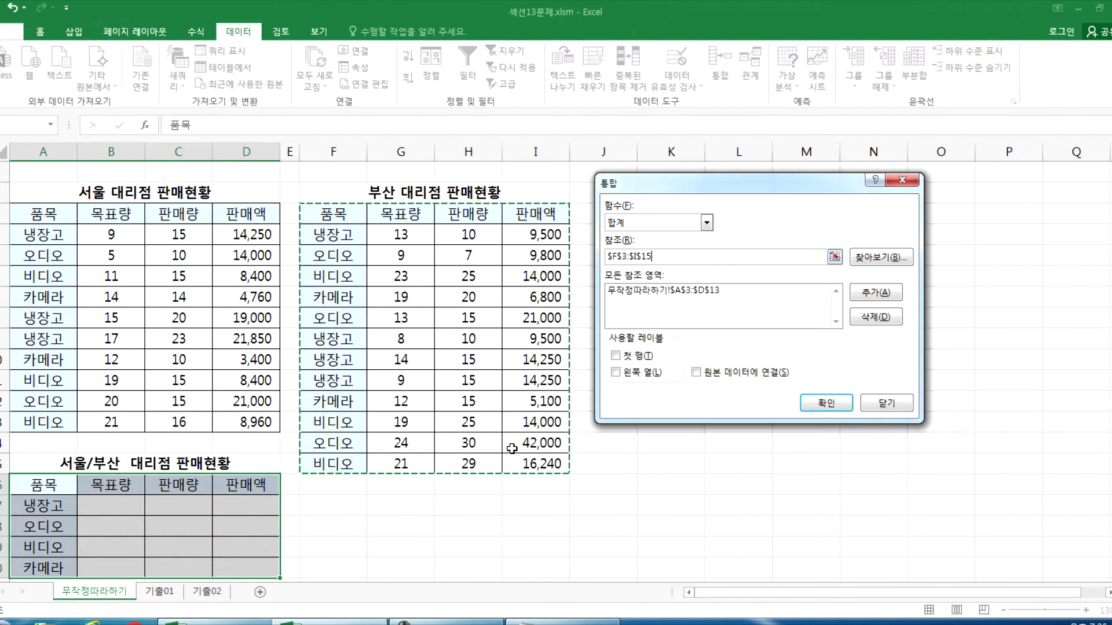
pyautogui.click(875, 293)
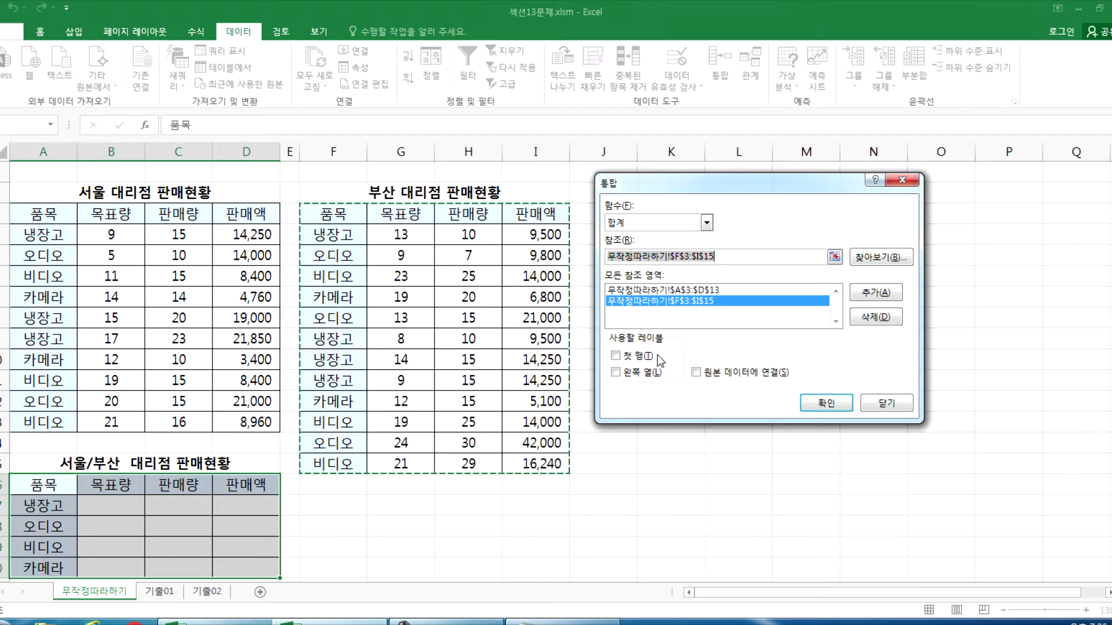
# Use both the 첫 행 and 왼쪽 열 labels and run the consolidation into the 서울/부산 table
pyautogui.moveTo(692, 186); pyautogui.dragTo(712, 436)
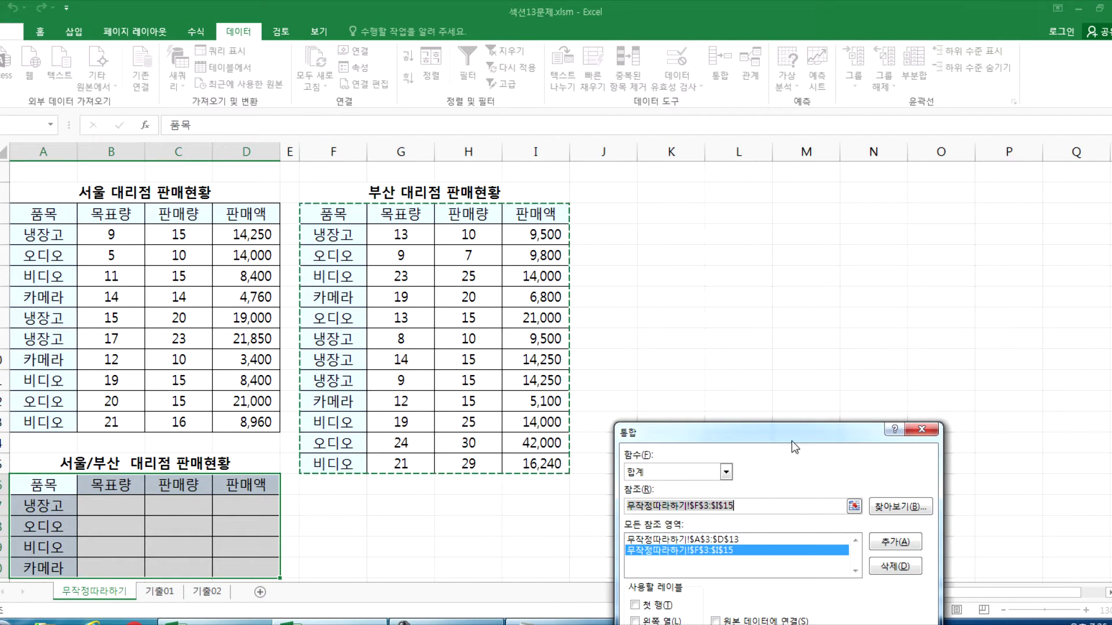
pyautogui.moveTo(729, 432); pyautogui.dragTo(725, 251)
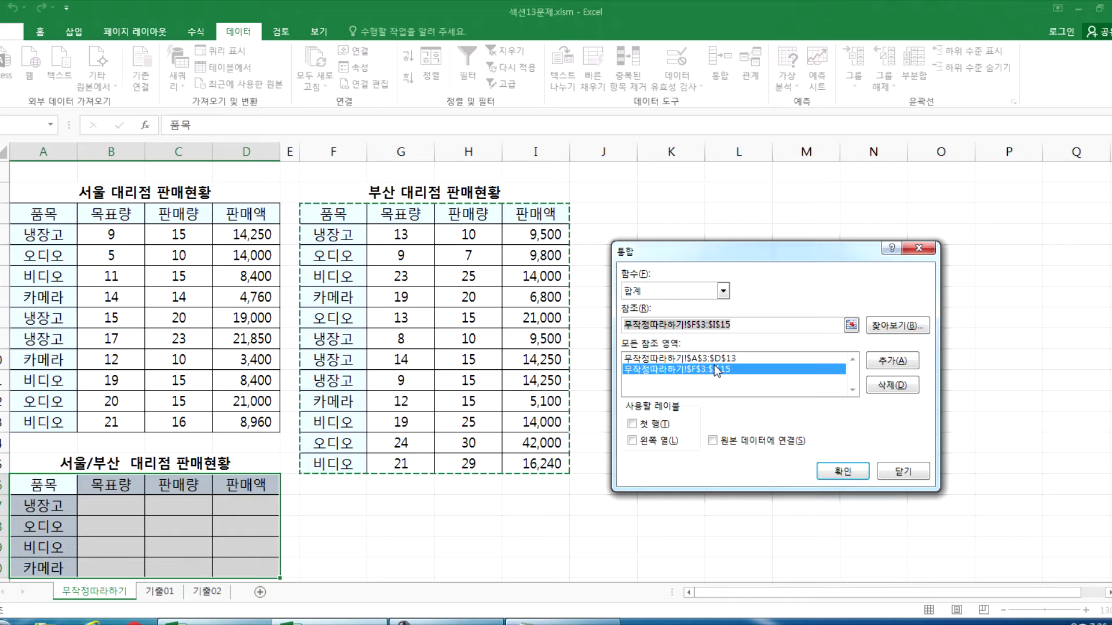
pyautogui.moveTo(679, 258); pyautogui.dragTo(675, 180)
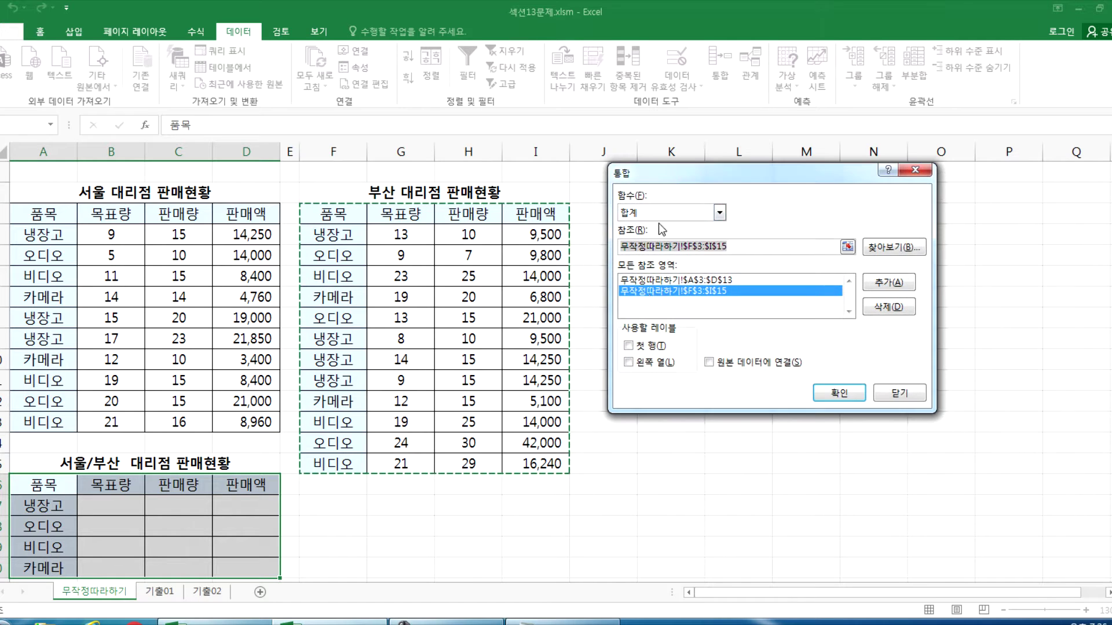
pyautogui.click(627, 348)
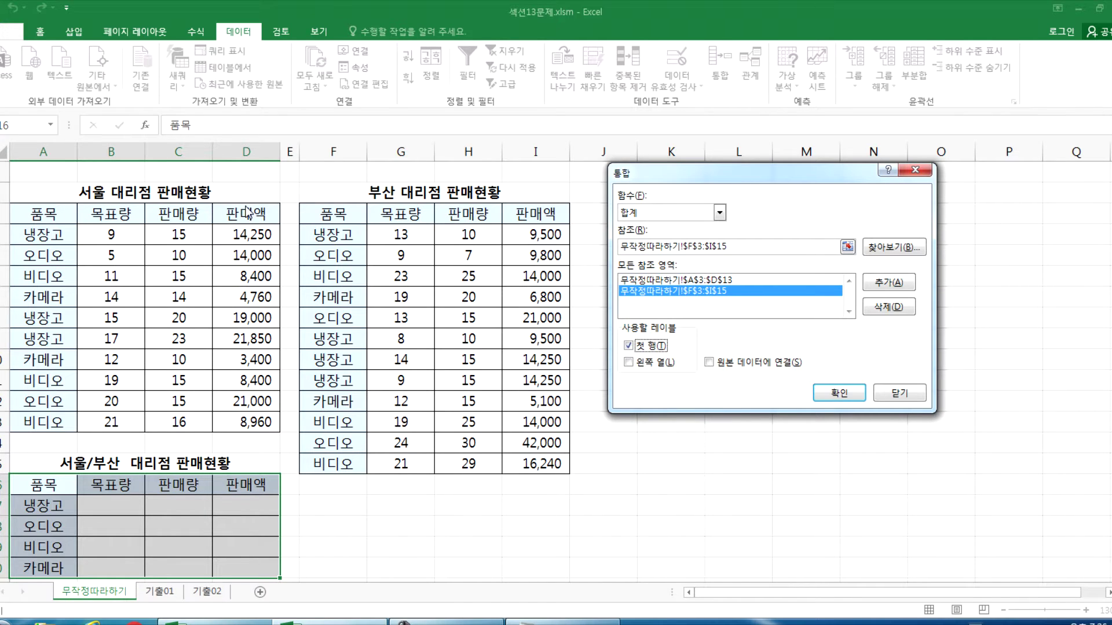
pyautogui.click(639, 363)
pyautogui.click(834, 394)
pyautogui.scroll(-2, 320, 461)
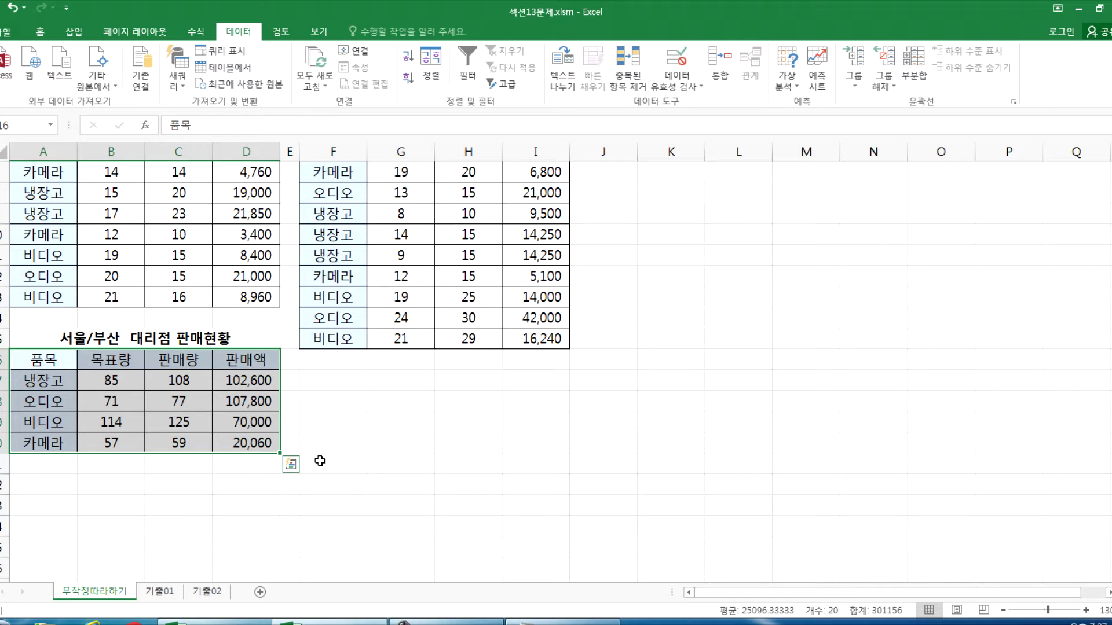
# Examine the 냉장고 rows of the 서울 and 부산 tables against the consolidated 냉장고 row of the summary table
pyautogui.scroll(2, 320, 460)
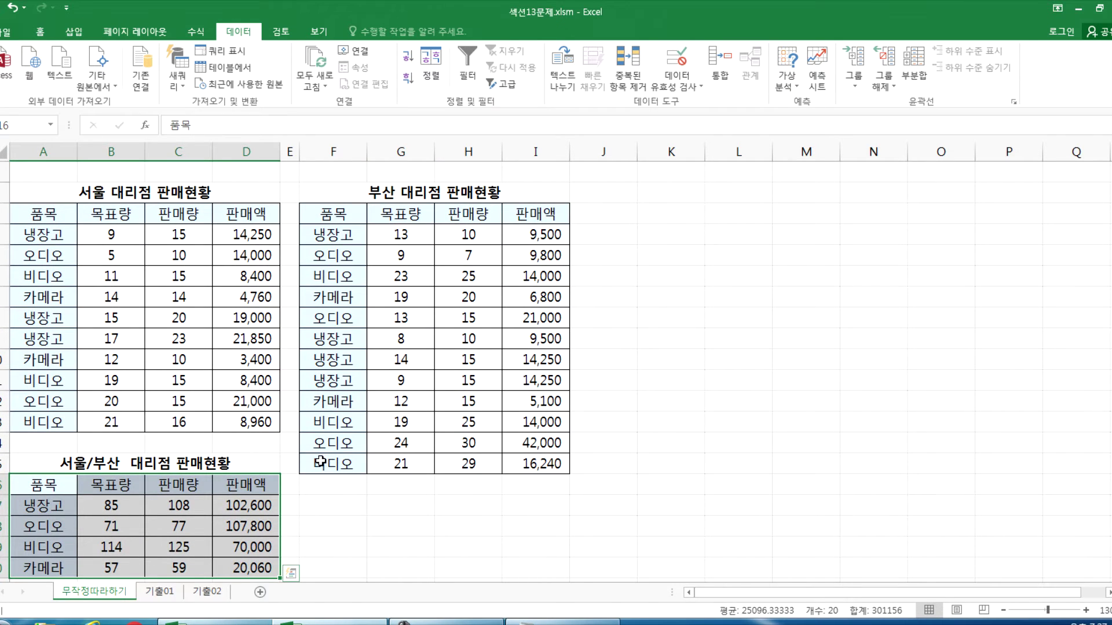
pyautogui.moveTo(61, 235); pyautogui.dragTo(230, 232)
pyautogui.keyDown('ctrl'); pyautogui.moveTo(61, 317); pyautogui.dragTo(239, 336); pyautogui.keyUp('ctrl')
pyautogui.keyDown('ctrl'); pyautogui.moveTo(342, 234); pyautogui.dragTo(539, 236); pyautogui.keyUp('ctrl')
pyautogui.keyDown('ctrl'); pyautogui.moveTo(333, 339); pyautogui.dragTo(537, 378); pyautogui.keyUp('ctrl')
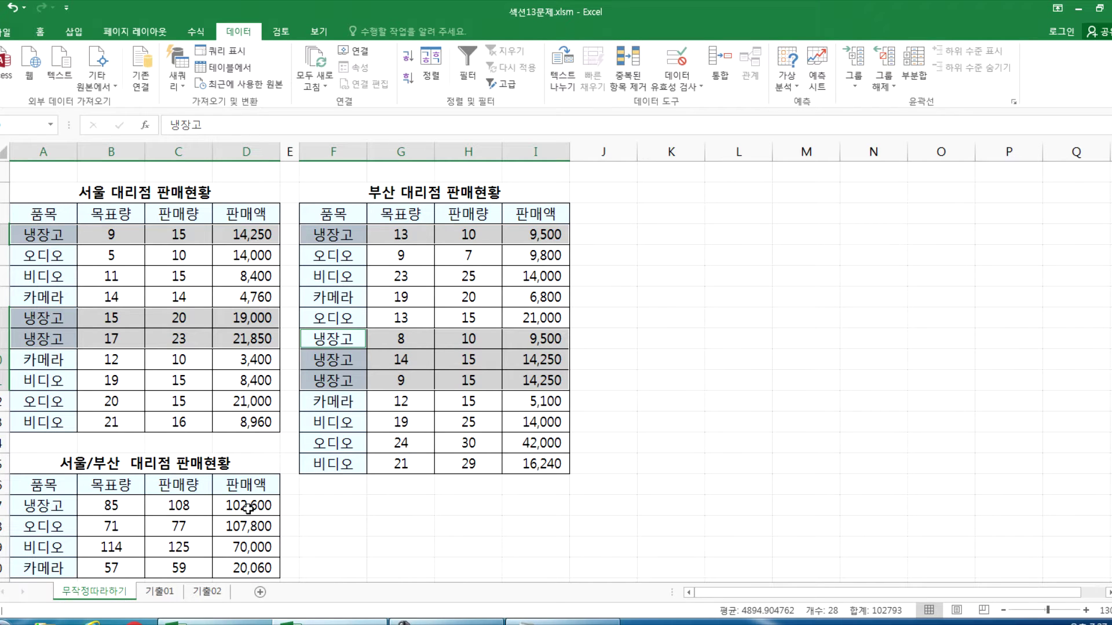
pyautogui.scroll(-1, 174, 479)
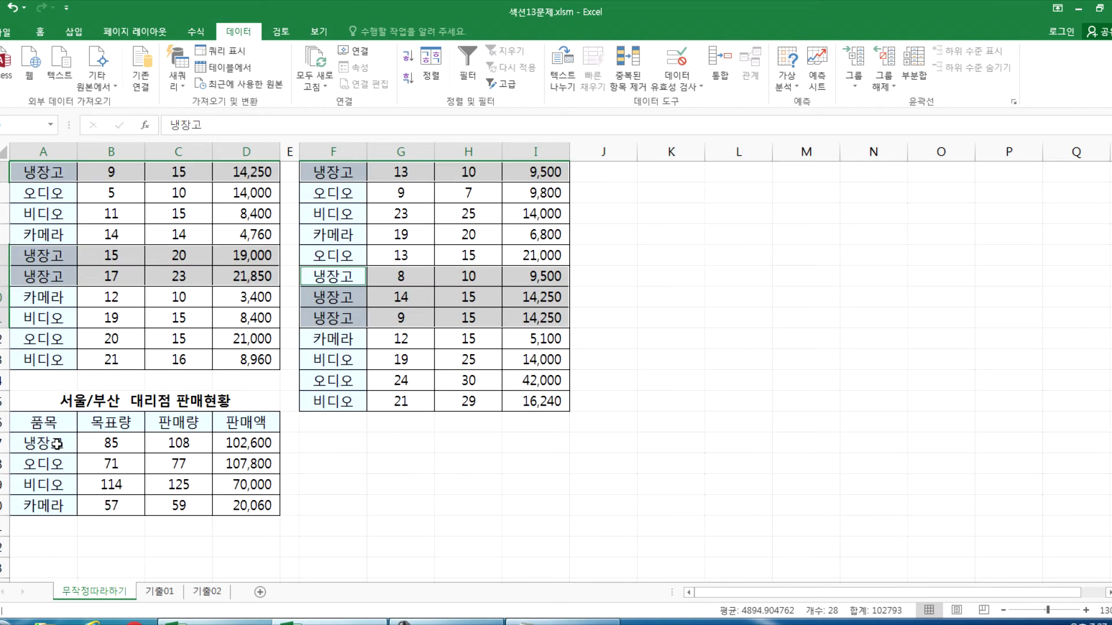
pyautogui.moveTo(56, 444); pyautogui.dragTo(249, 444)
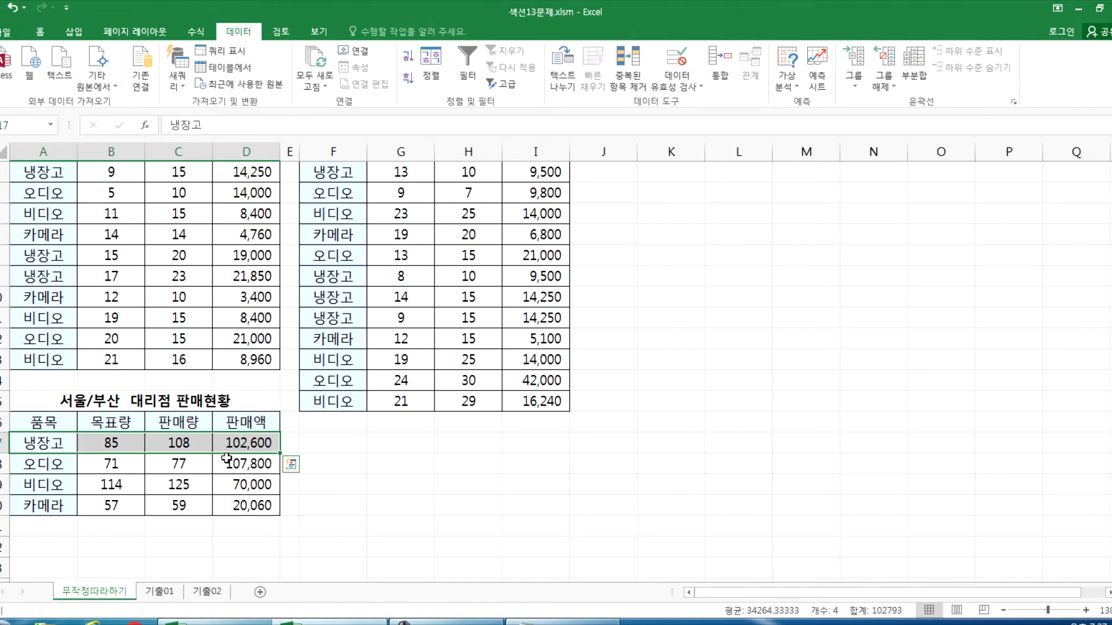
pyautogui.scroll(1, 226, 458)
pyautogui.click(231, 505)
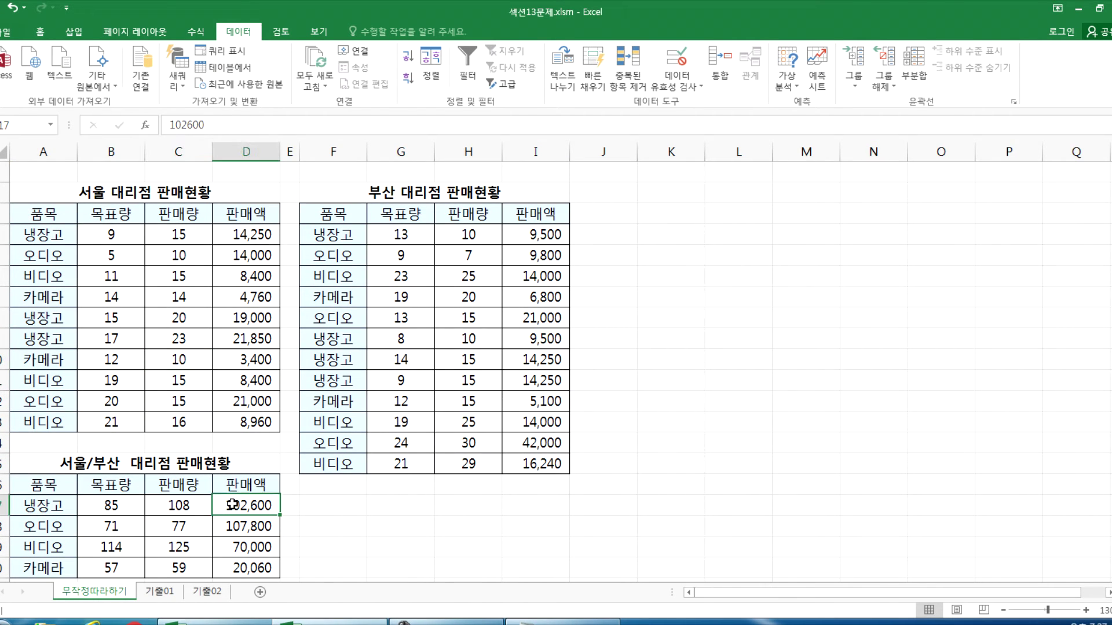
# Set the first 냉장고 목표량 in the 서울 table (B4) to 999 and check the 냉장고 목표량 in the summary table
pyautogui.click(110, 234)
pyautogui.keyDown('ctrl'); pyautogui.scroll(3, 128, 283); pyautogui.keyUp('ctrl')
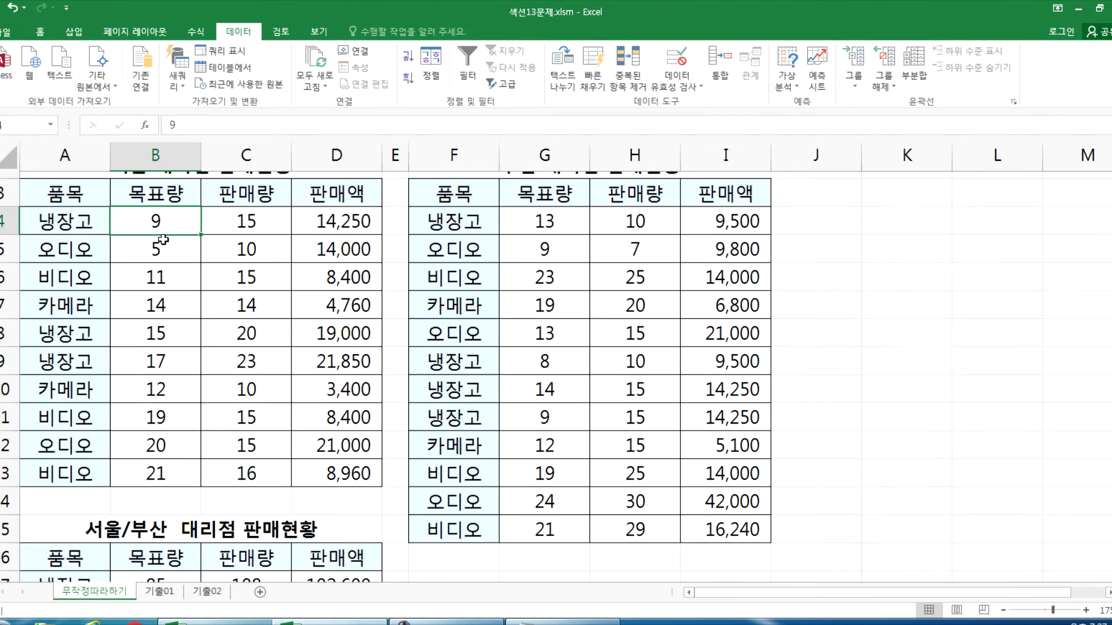
pyautogui.scroll(1, 173, 243)
pyautogui.write('999')
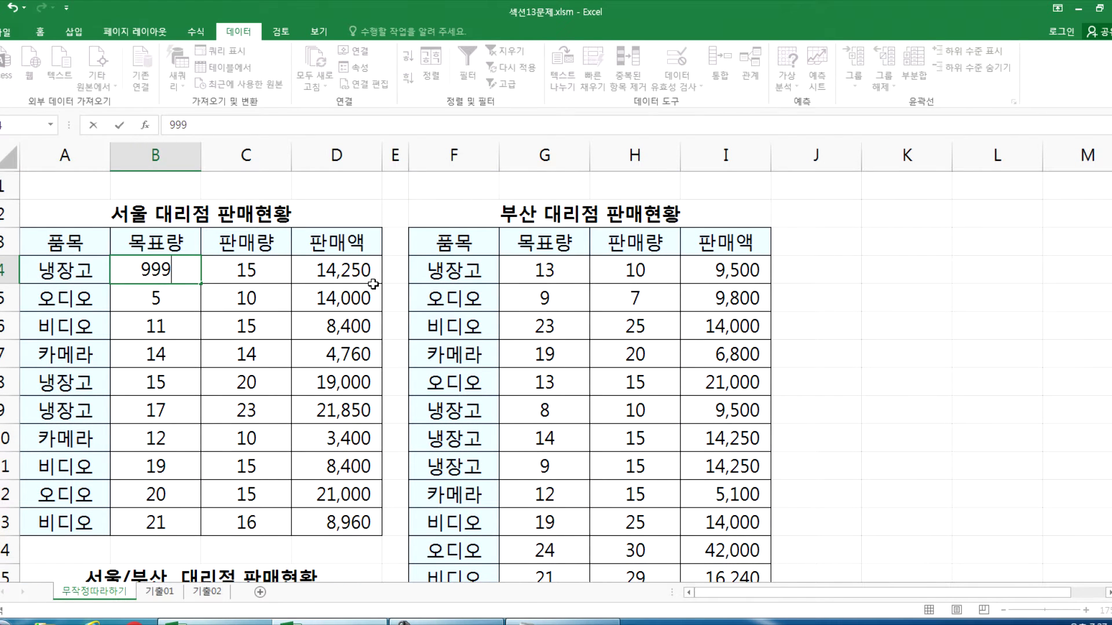
pyautogui.press('Return')
pyautogui.scroll(-3, 334, 302)
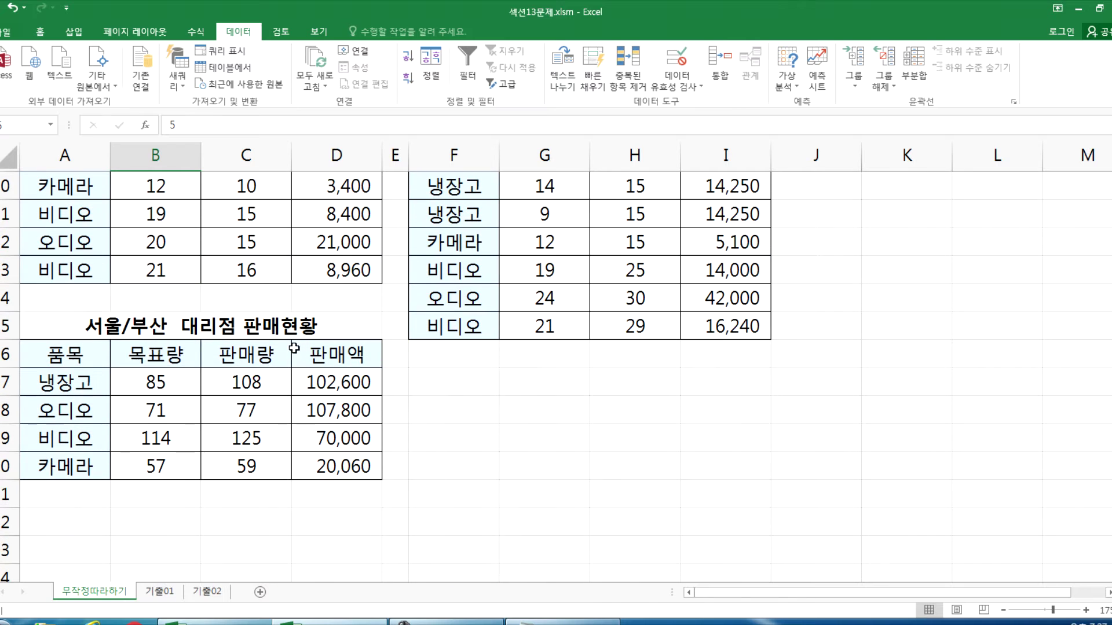
pyautogui.click(158, 384)
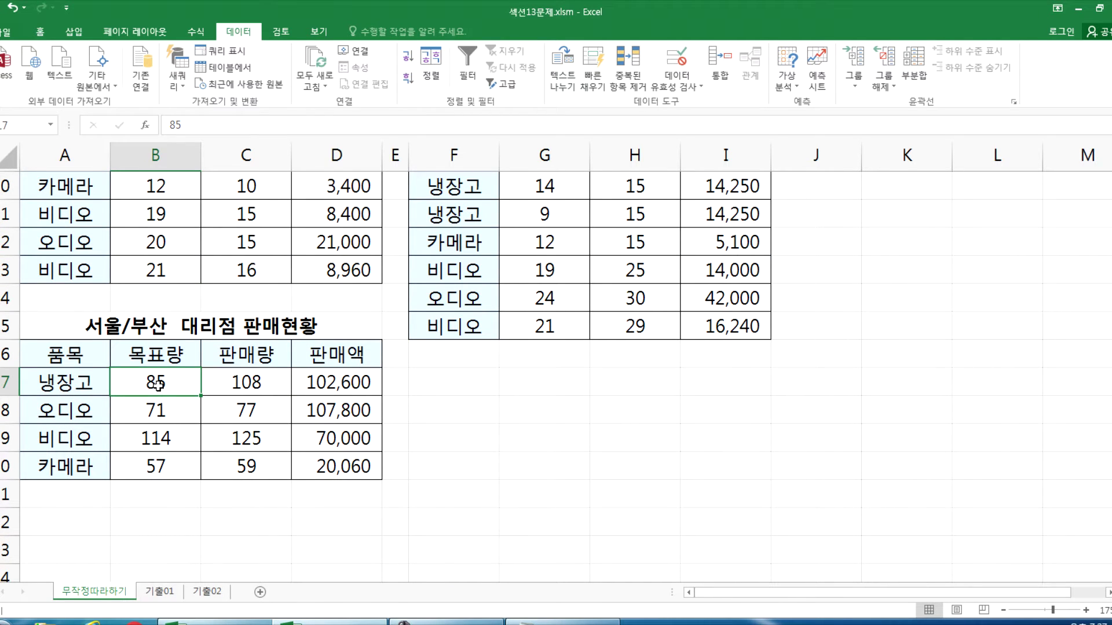
pyautogui.scroll(2, 158, 385)
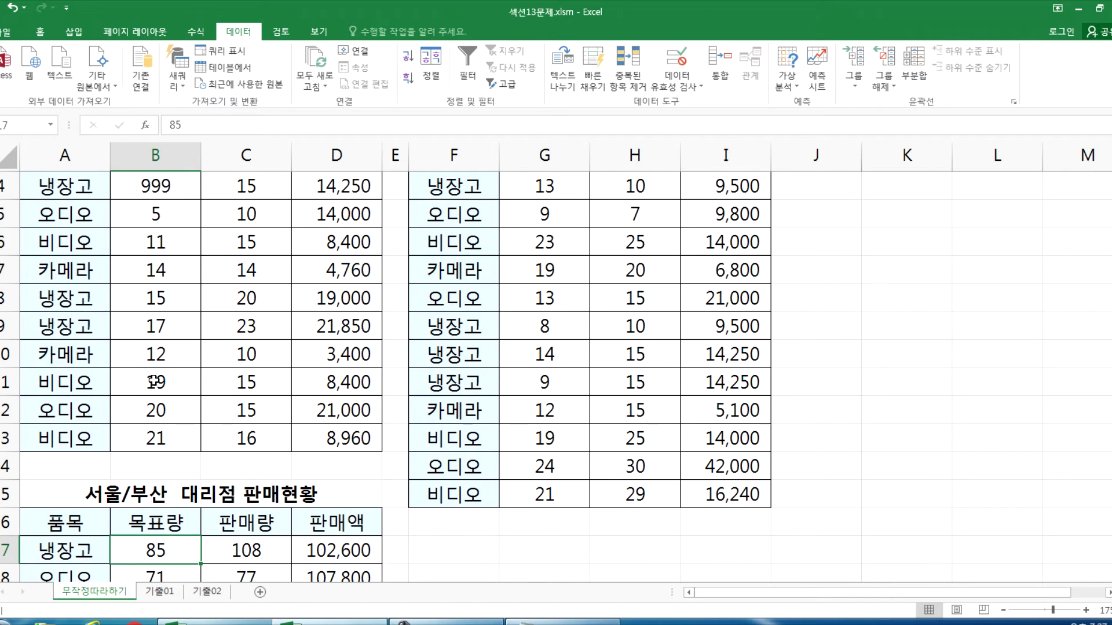
# Run the consolidation again on the 서울/부산 summary table A16:D20 with the existing references, and check its 냉장고 목표량
pyautogui.scroll(-3, 153, 382)
pyautogui.moveTo(72, 277); pyautogui.dragTo(330, 375)
pyautogui.scroll(4, 331, 375)
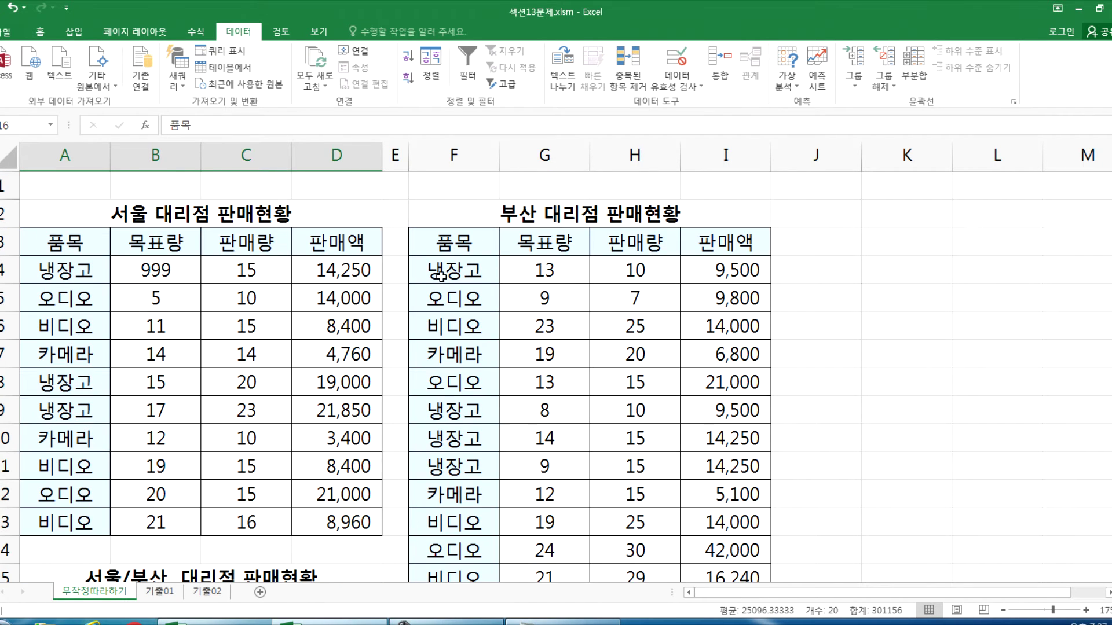
pyautogui.click(723, 80)
pyautogui.click(838, 394)
pyautogui.click(195, 421)
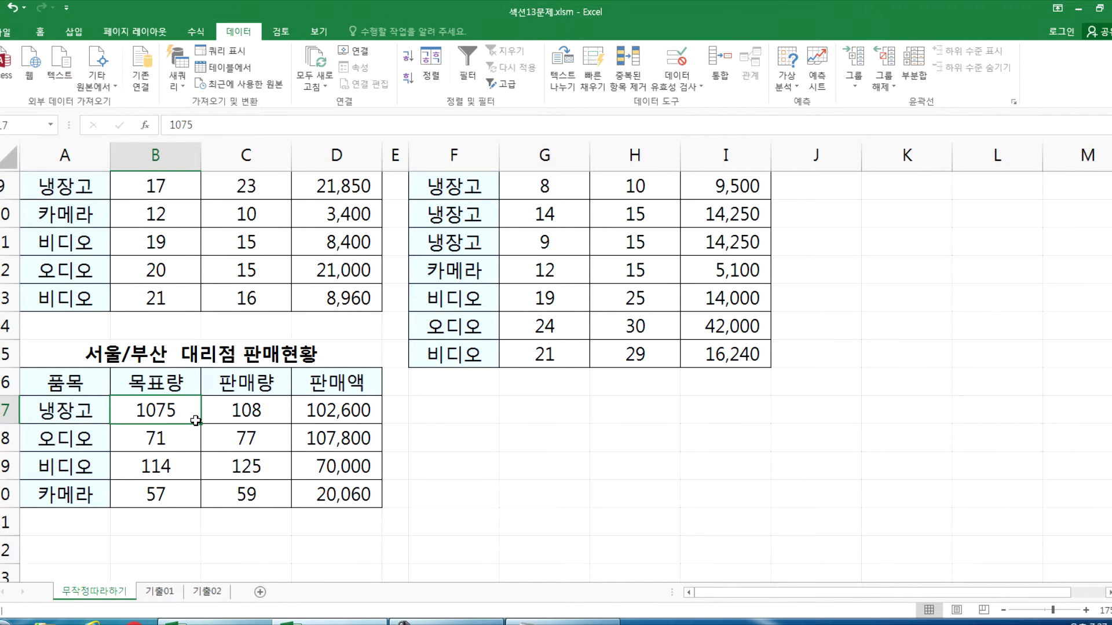
# Set the first 냉장고 목표량 in the 서울 table (B4) to 9
pyautogui.scroll(3, 195, 421)
pyautogui.click(164, 277)
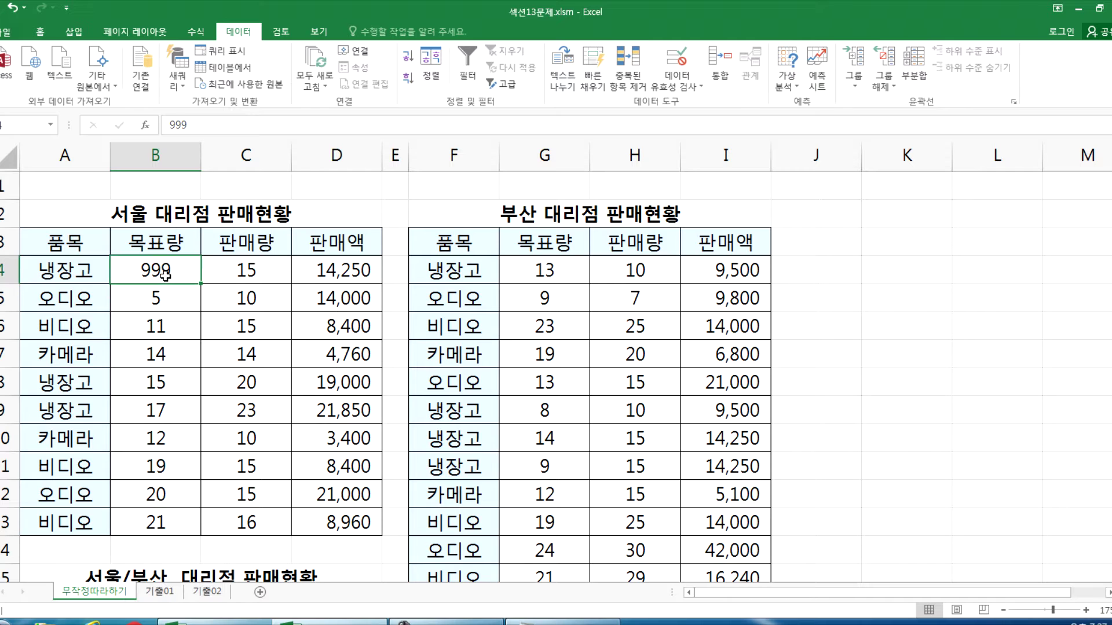
pyautogui.write('9')
pyautogui.press('Return')
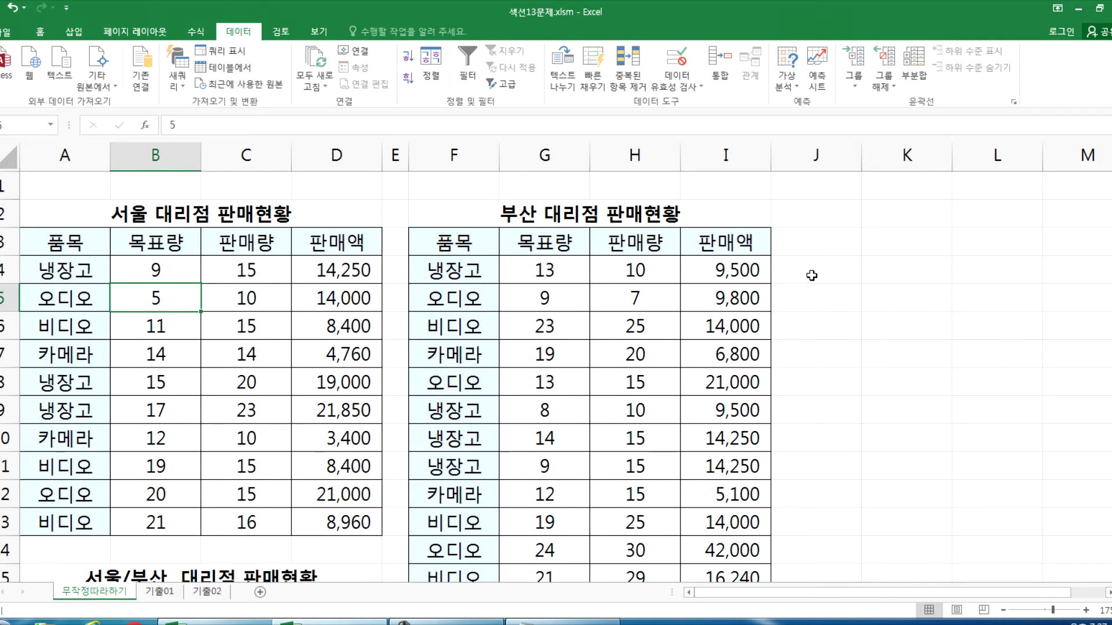
# Consolidate the 서울/부산 summary table A16:D20 again with the existing references and check its 냉장고 목표량
pyautogui.scroll(-3, 191, 419)
pyautogui.click(173, 384)
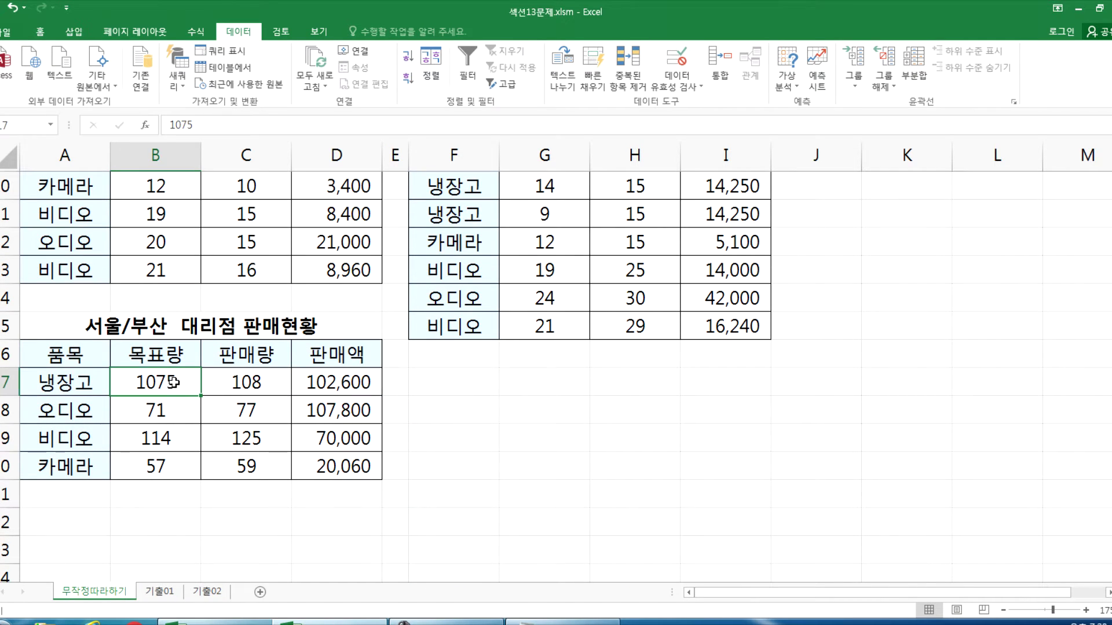
pyautogui.click(71, 356)
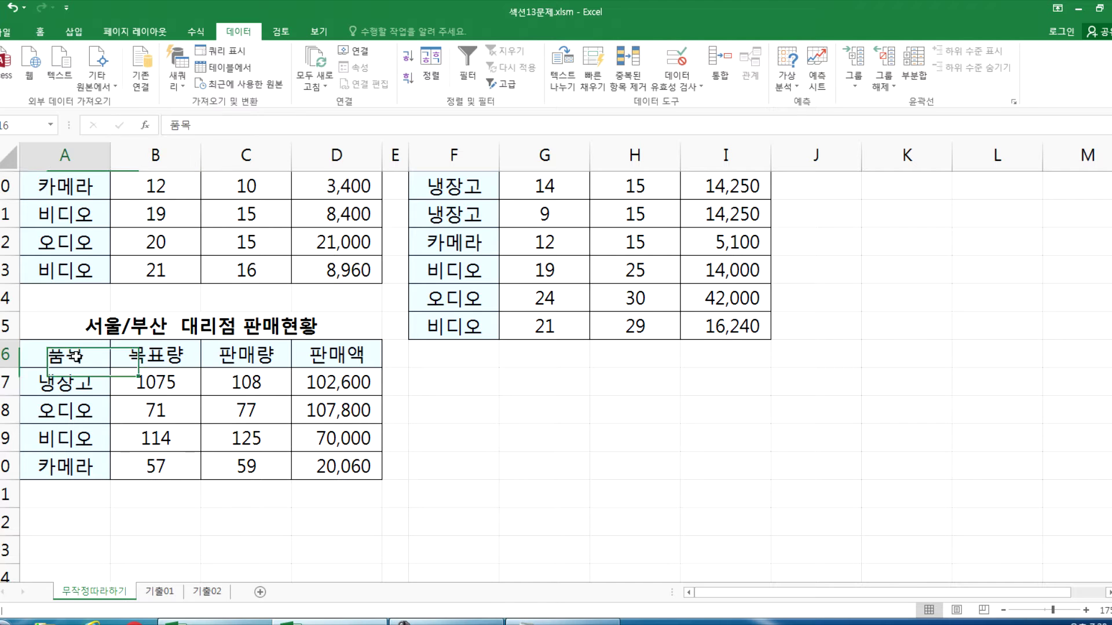
pyautogui.moveTo(132, 383); pyautogui.dragTo(273, 469)
pyautogui.moveTo(82, 350); pyautogui.dragTo(315, 461)
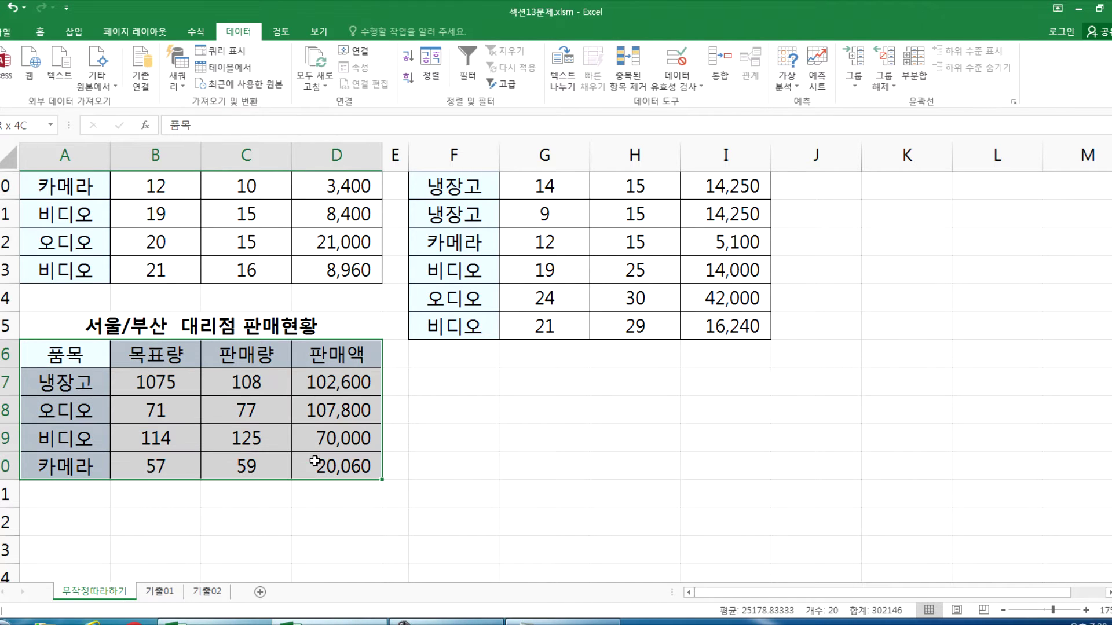
pyautogui.click(725, 66)
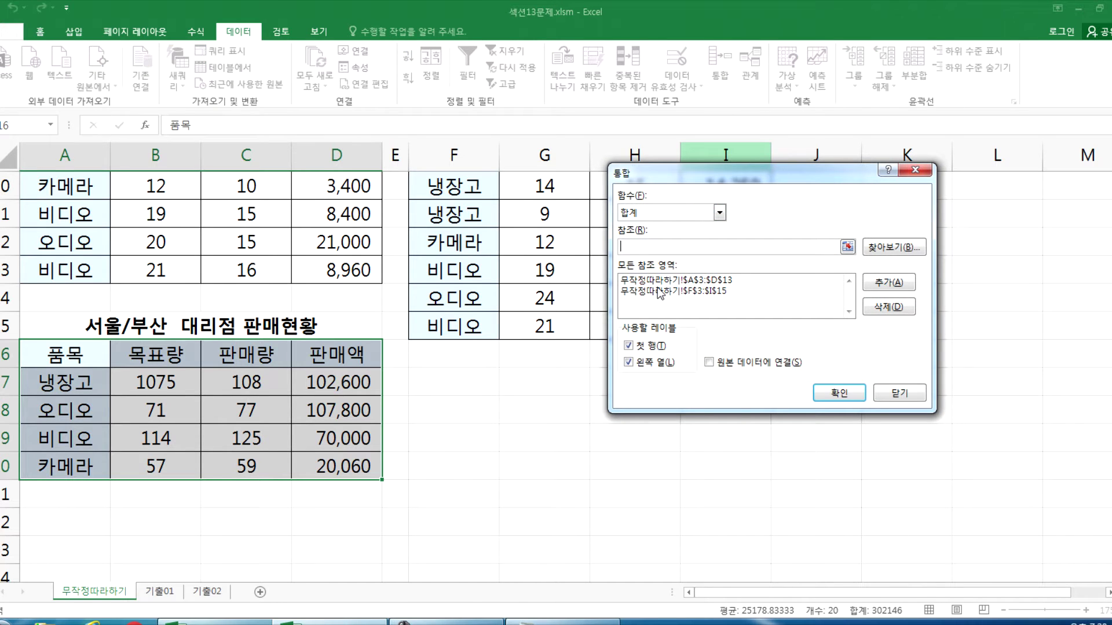
pyautogui.click(839, 393)
pyautogui.click(179, 379)
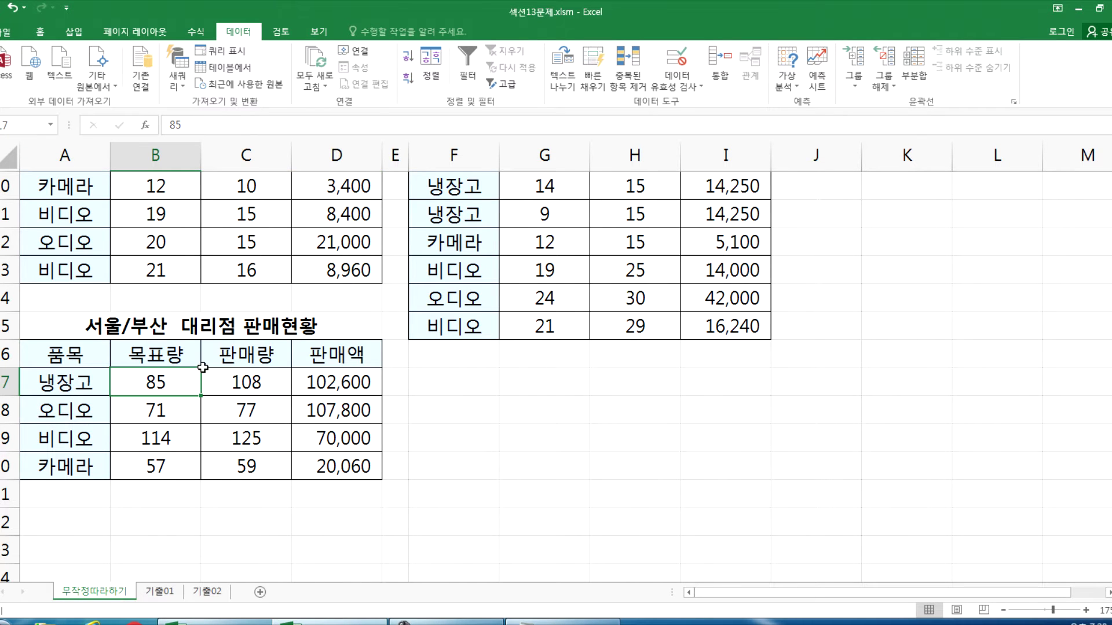
pyautogui.scroll(3, 215, 360)
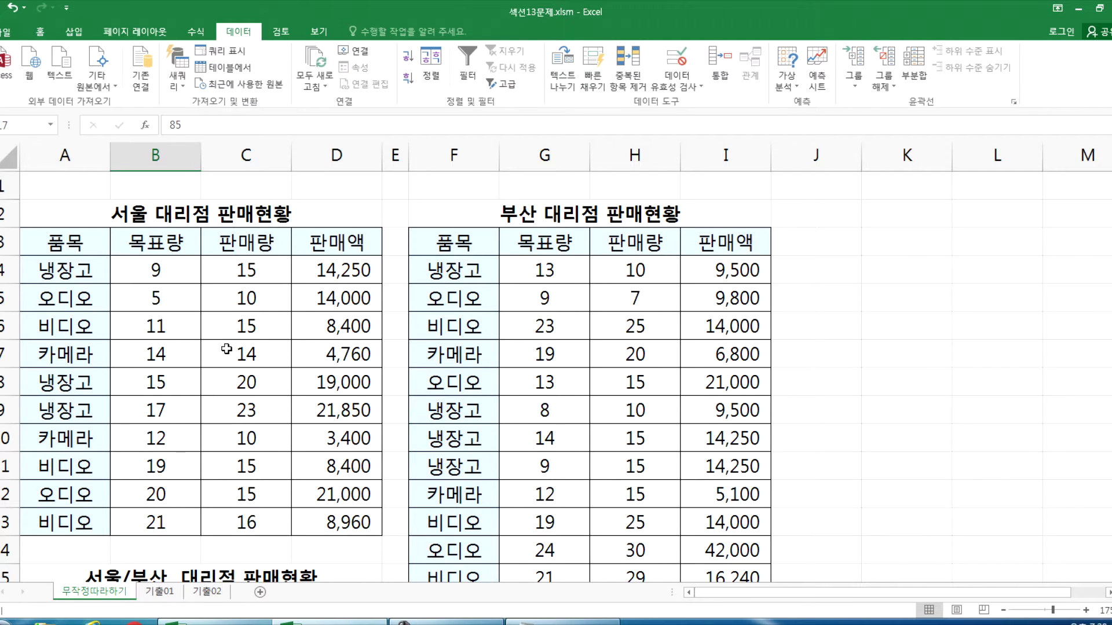
# On the 기출01 sheet, start a consolidation into the 국적별 평균 입국자수 table I4:J9 with 평균 as the function
pyautogui.click(160, 592)
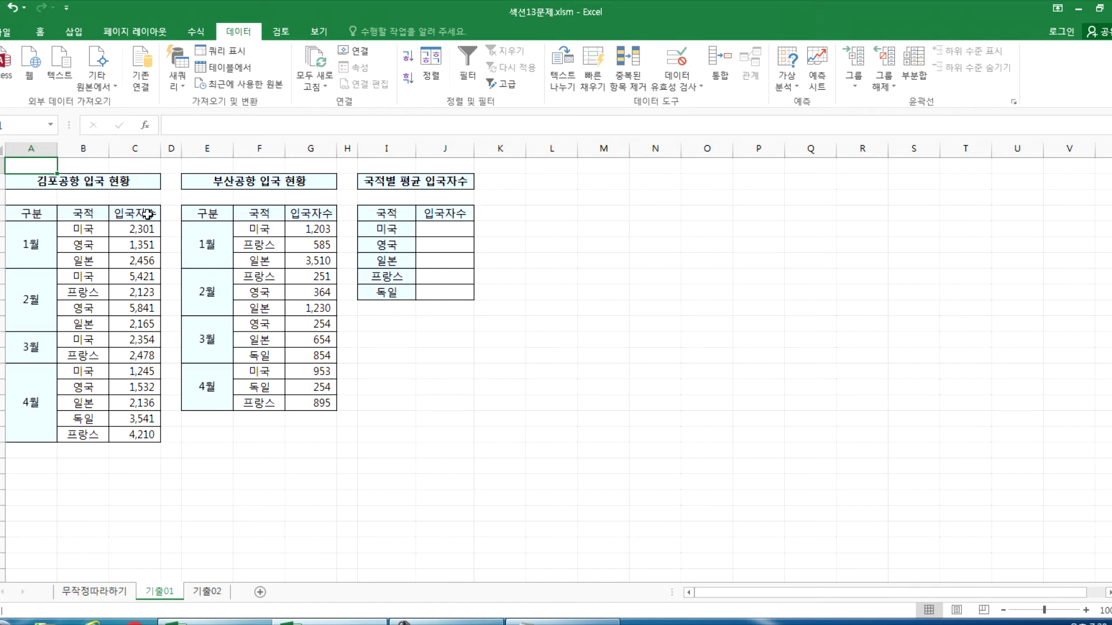
pyautogui.keyDown('ctrl'); pyautogui.scroll(2, 114, 222); pyautogui.keyUp('ctrl')
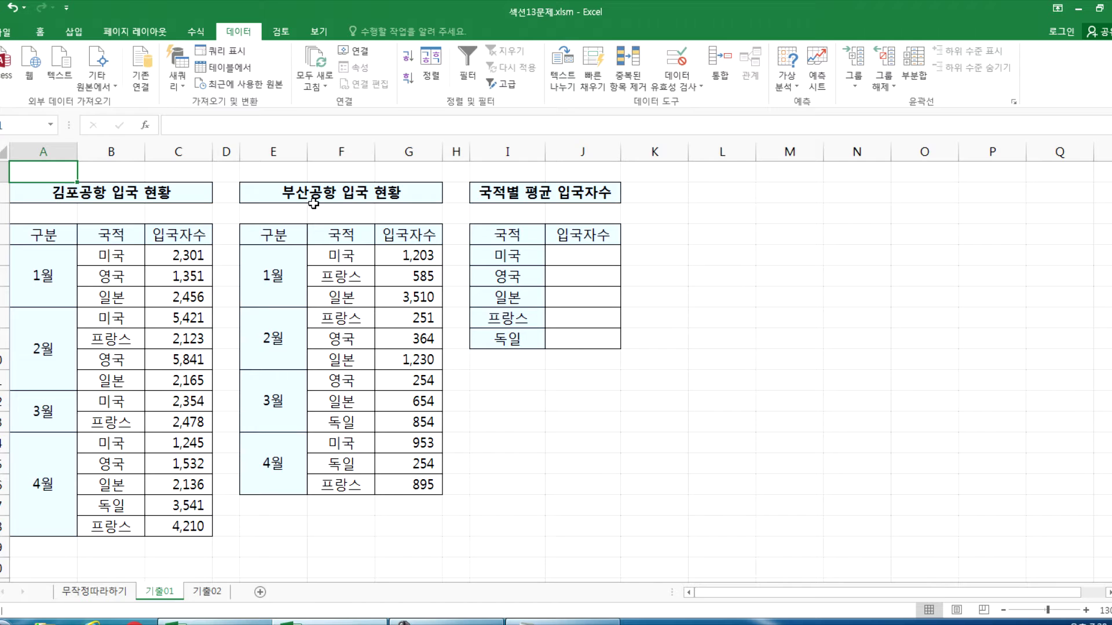
pyautogui.moveTo(507, 236); pyautogui.dragTo(580, 343)
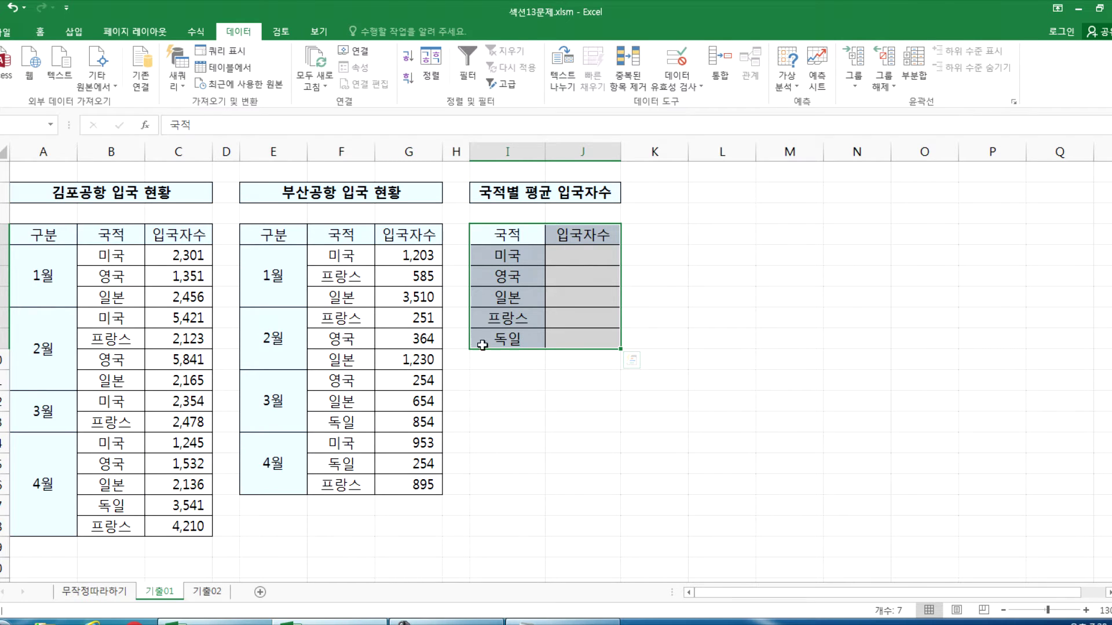
pyautogui.moveTo(498, 239); pyautogui.dragTo(590, 335)
pyautogui.moveTo(521, 234); pyautogui.dragTo(578, 340)
pyautogui.click(727, 75)
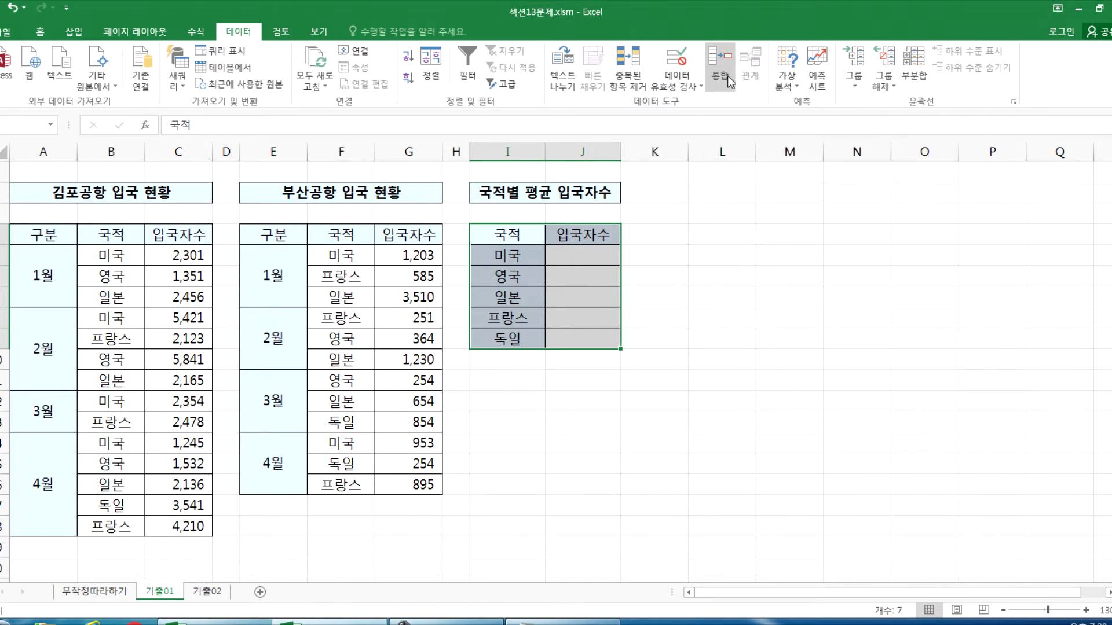
pyautogui.moveTo(683, 176); pyautogui.dragTo(718, 176)
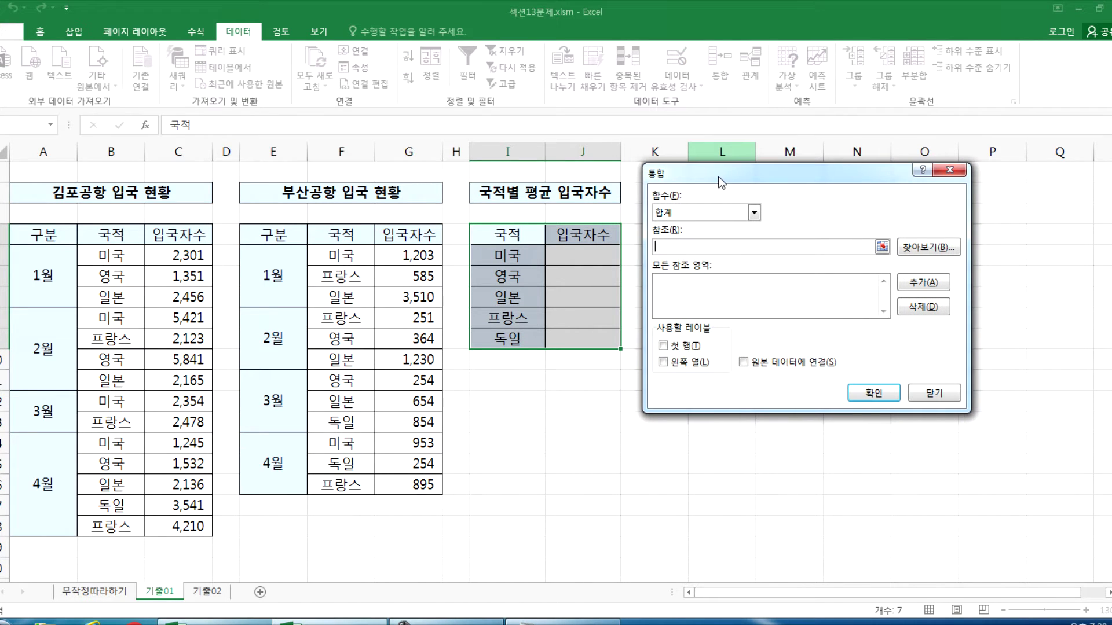
pyautogui.click(754, 212)
pyautogui.click(672, 248)
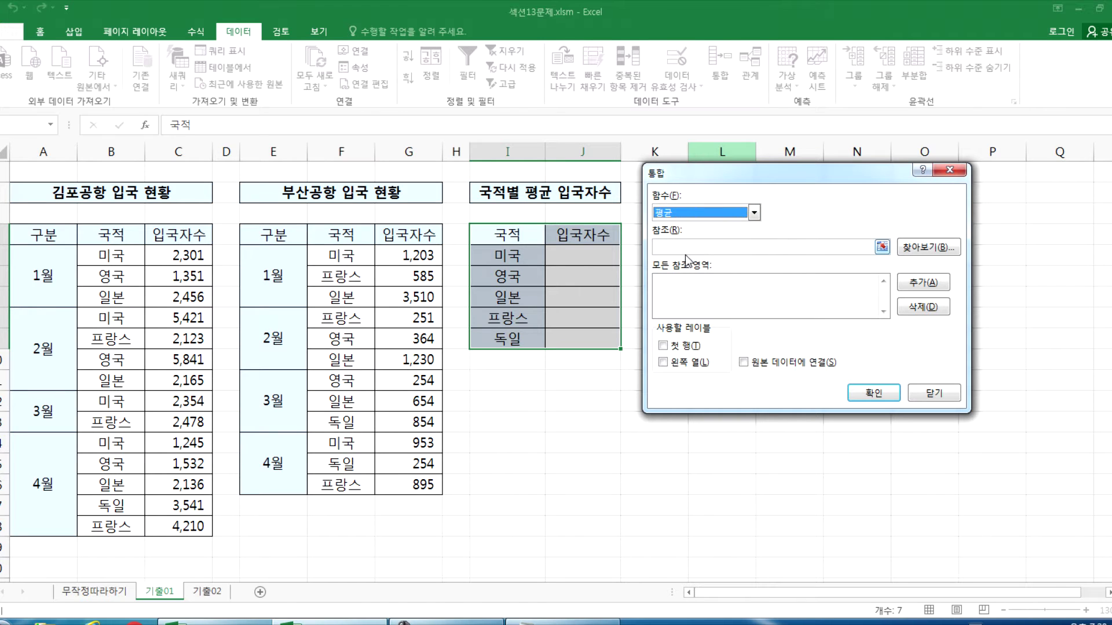
# Add the 김포공항 range B4:C18 and the 부산공항 range F4:G16 as consolidation references
pyautogui.click(680, 249)
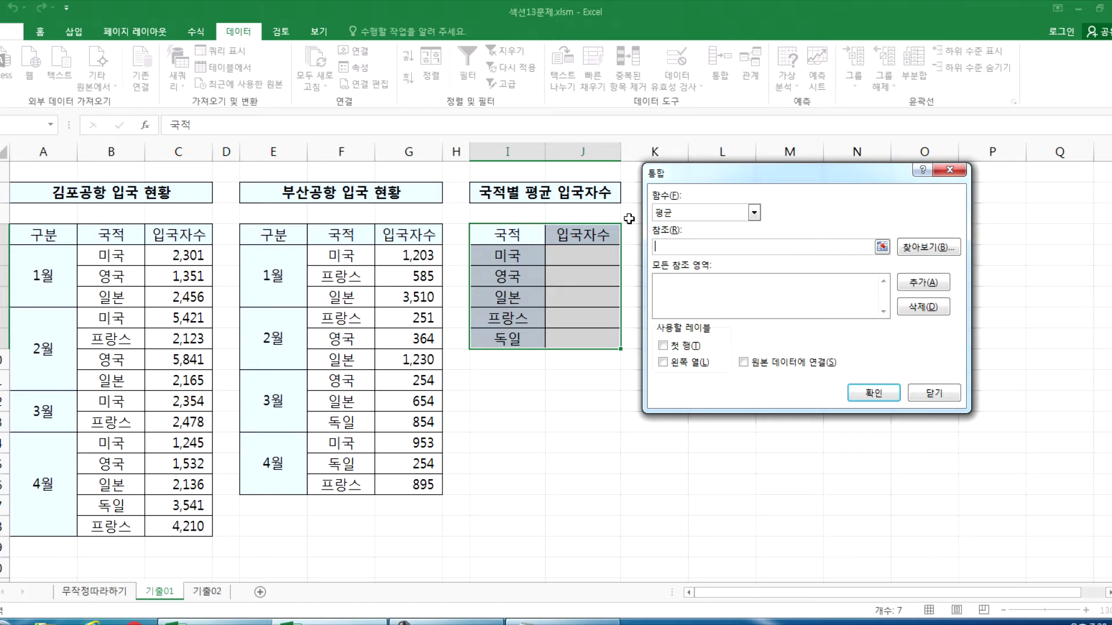
pyautogui.moveTo(103, 233); pyautogui.dragTo(171, 524)
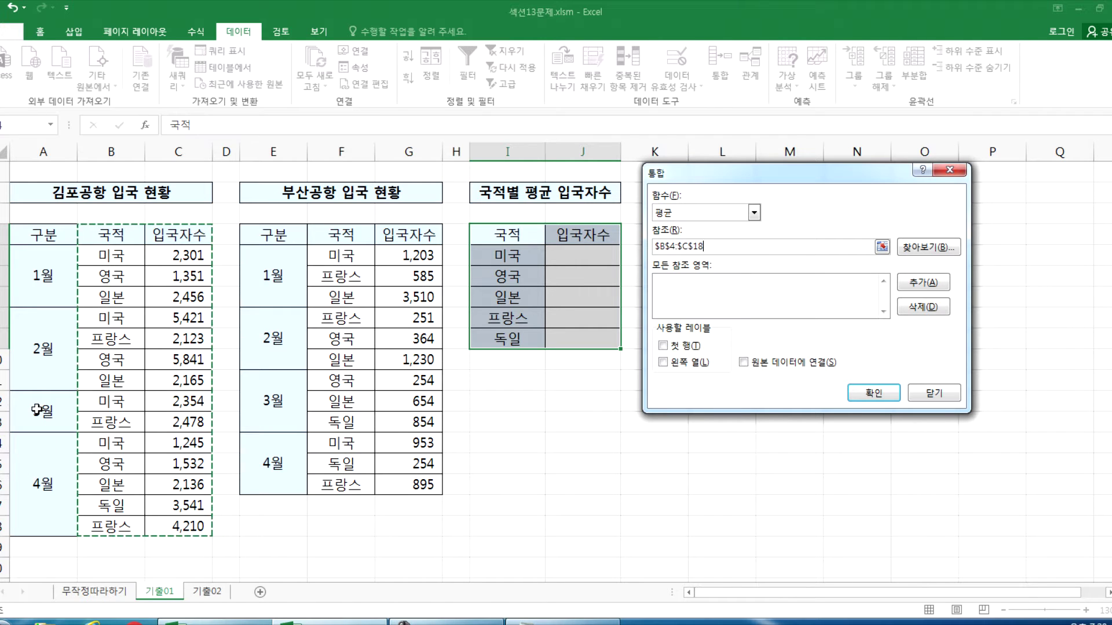
pyautogui.click(904, 288)
pyautogui.moveTo(335, 234); pyautogui.dragTo(404, 483)
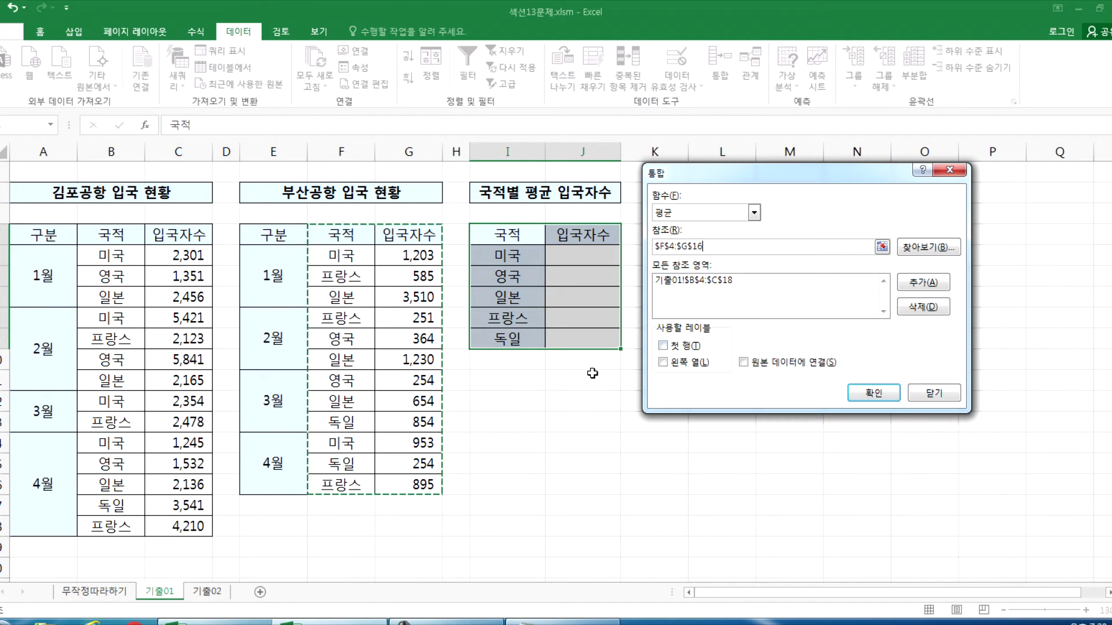
pyautogui.click(932, 283)
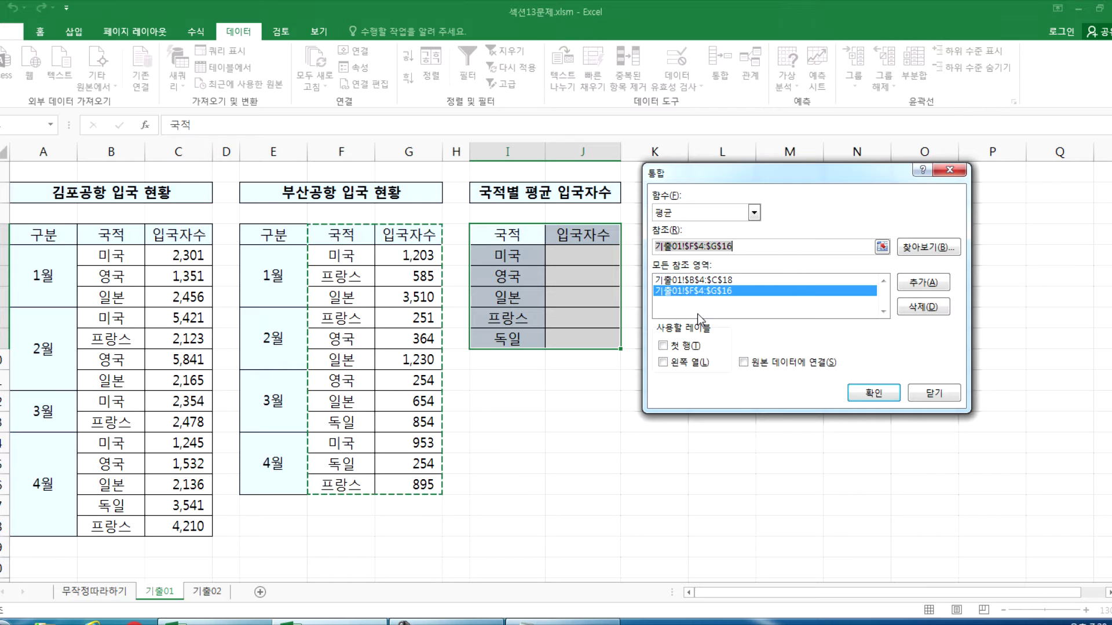
# Use the 첫 행 and 왼쪽 열 labels, run the consolidation and check the 영국 average
pyautogui.click(685, 348)
pyautogui.click(676, 362)
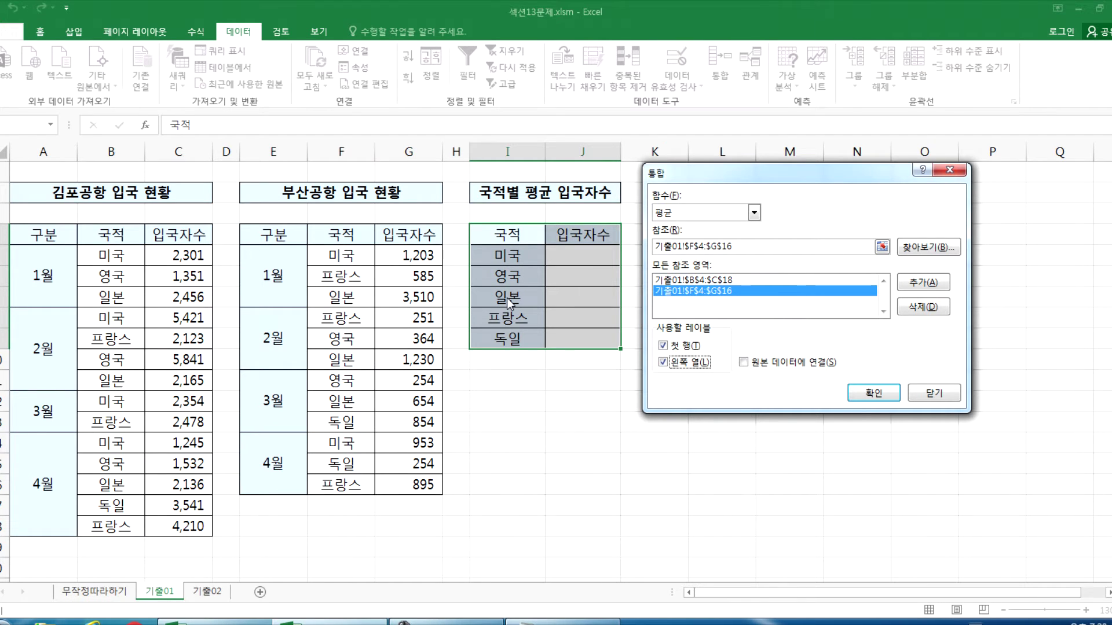
pyautogui.click(873, 393)
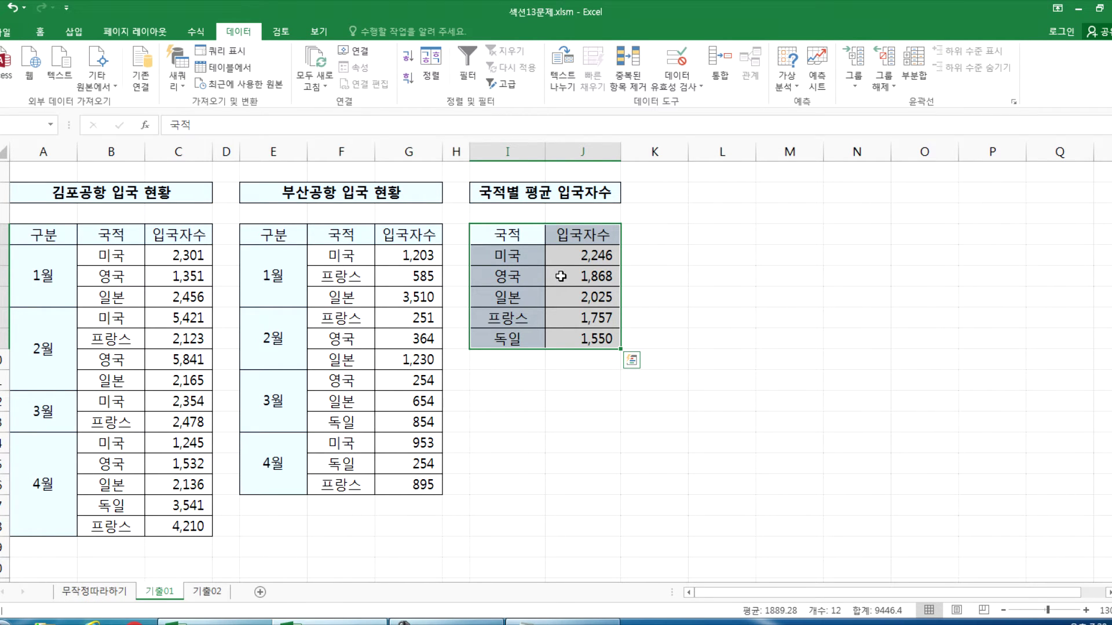
pyautogui.click(560, 276)
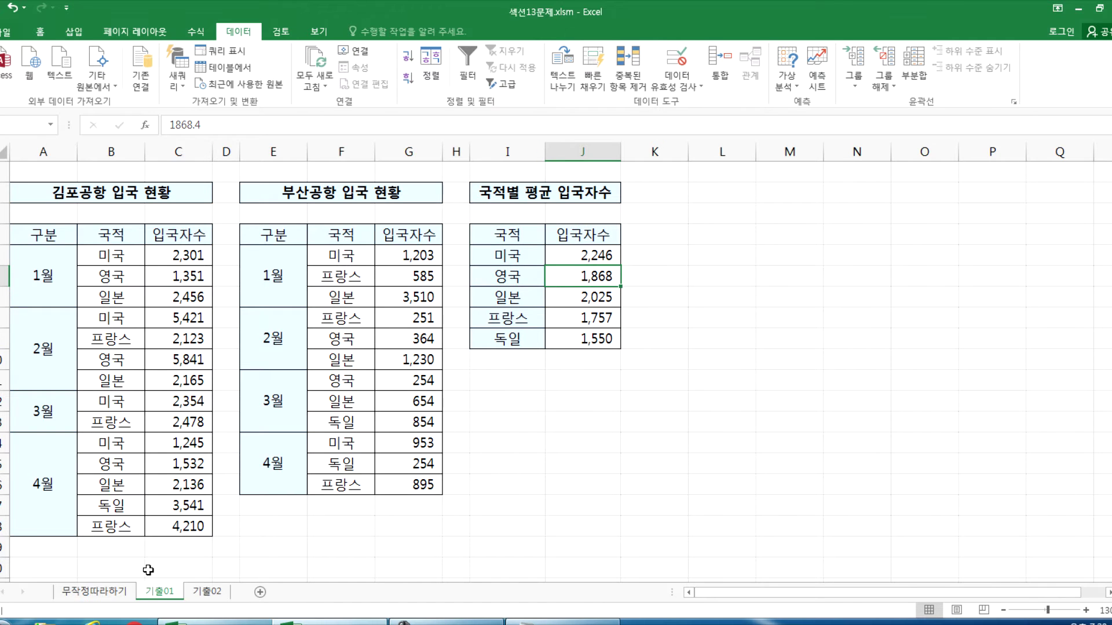
# Compare the summary and 서울 source ranges on 무작정따라하기 with the 국적별 평균 table and the 김포공항 source columns on 기출01
pyautogui.click(87, 592)
pyautogui.scroll(-3, 327, 287)
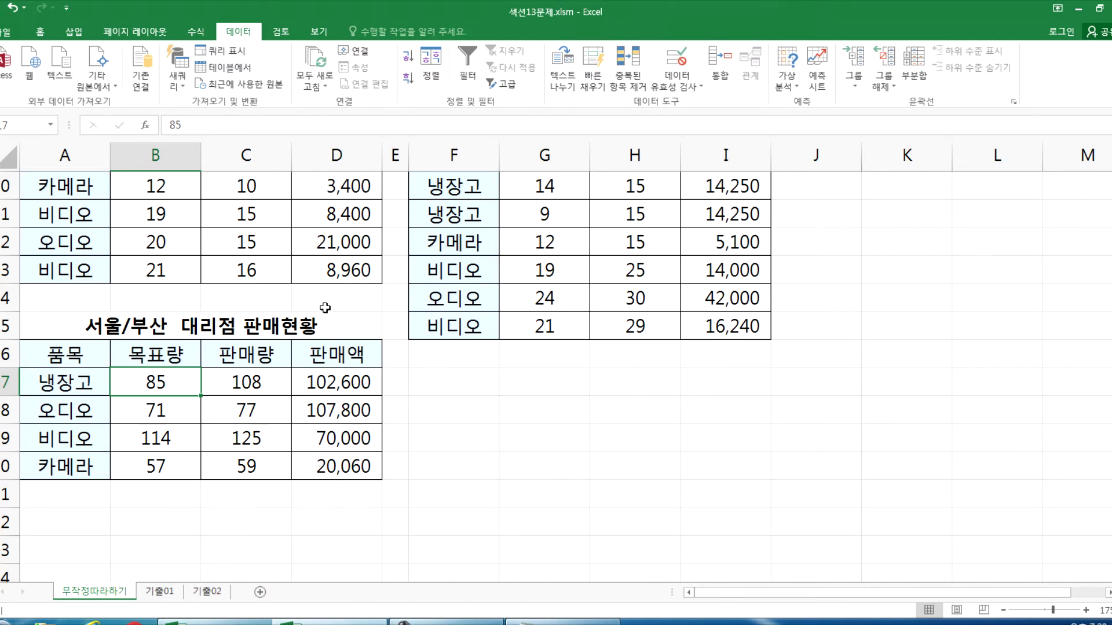
pyautogui.moveTo(60, 350); pyautogui.dragTo(368, 465)
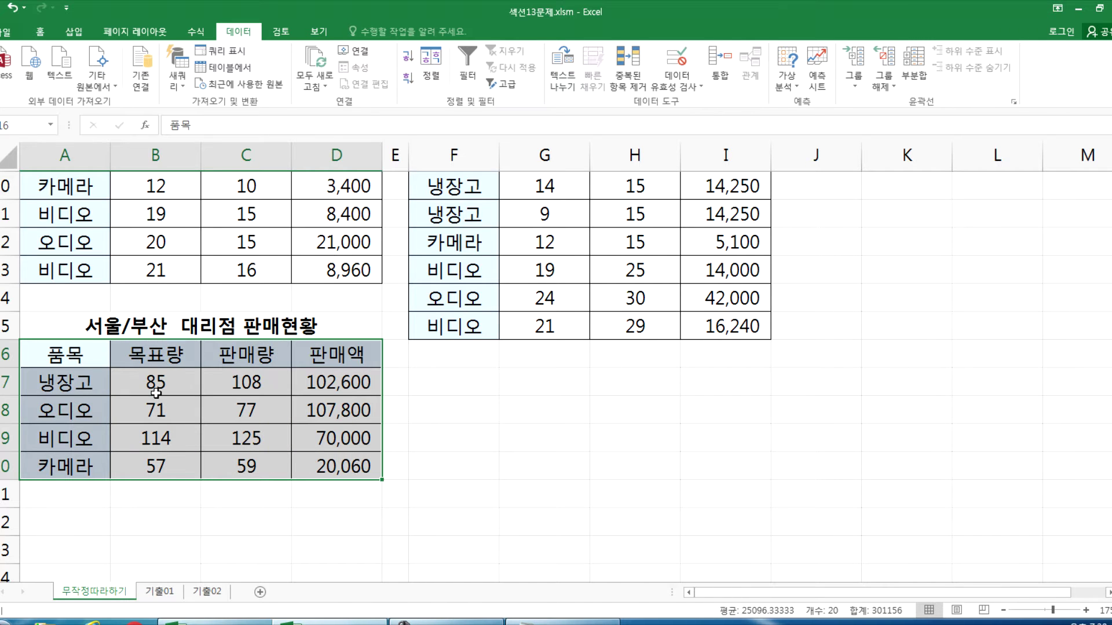
pyautogui.scroll(3, 153, 391)
pyautogui.moveTo(65, 232); pyautogui.dragTo(310, 527)
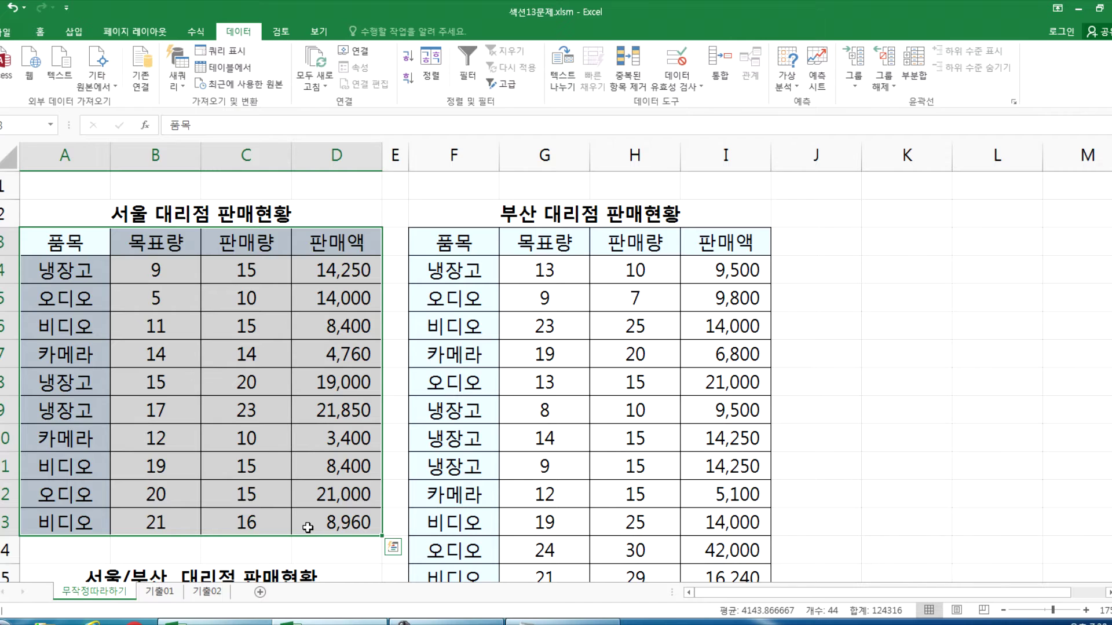
pyautogui.click(304, 524)
pyautogui.click(163, 592)
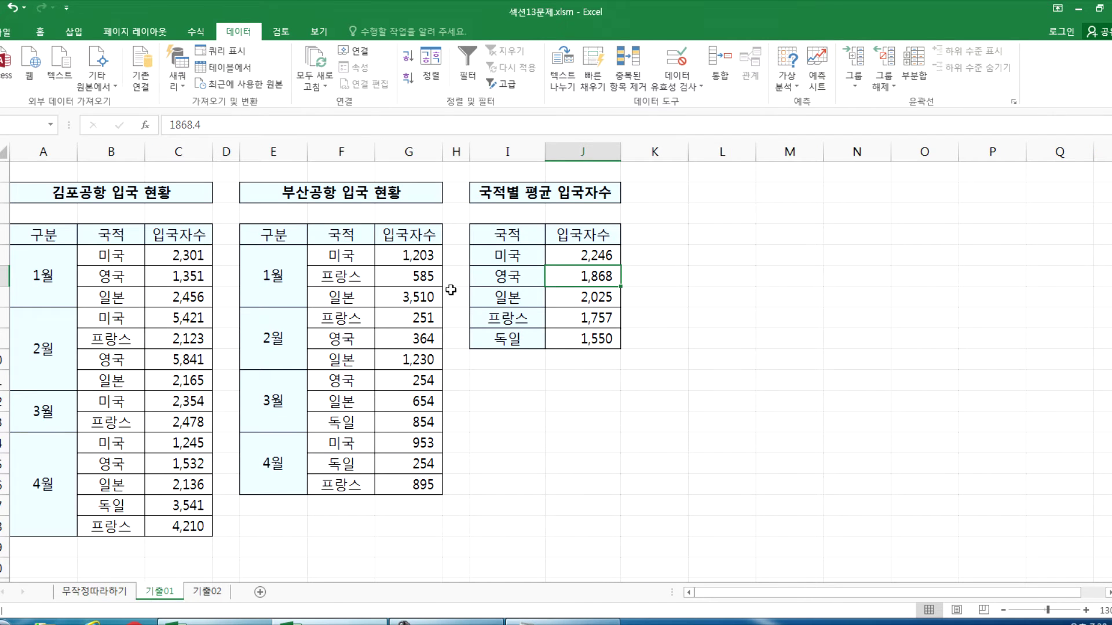
pyautogui.moveTo(491, 237); pyautogui.dragTo(569, 339)
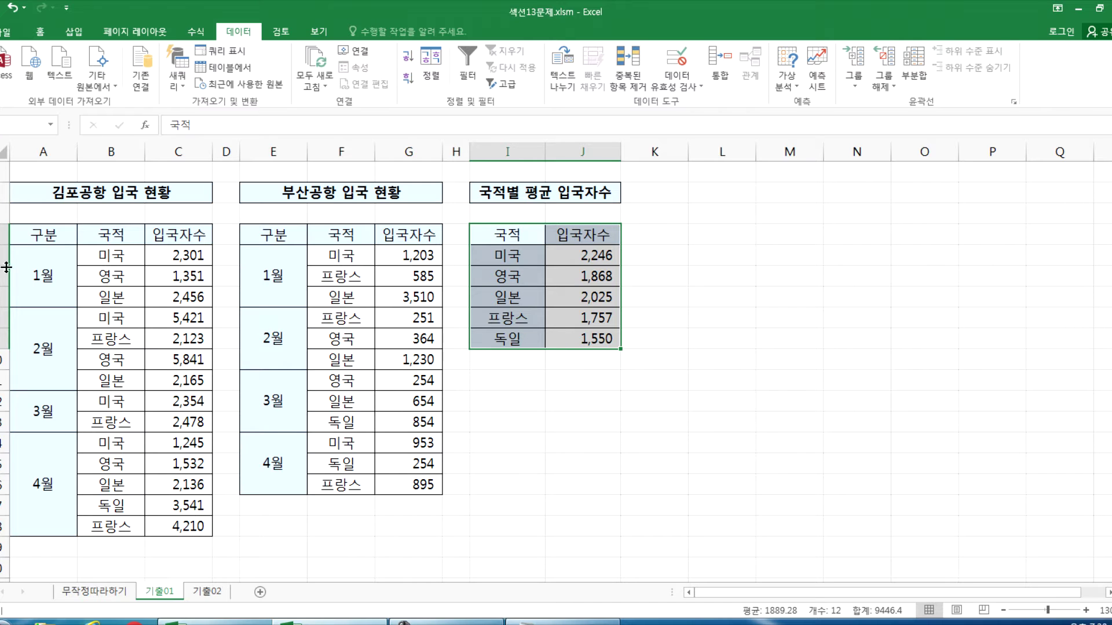
pyautogui.moveTo(36, 232); pyautogui.dragTo(191, 526)
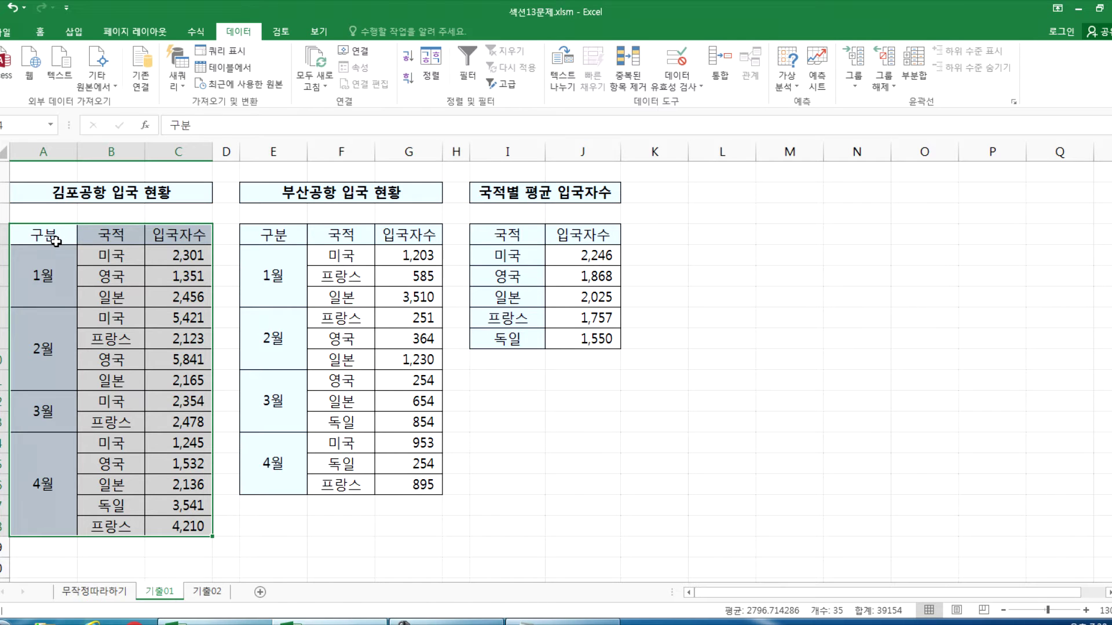
pyautogui.moveTo(101, 239); pyautogui.dragTo(182, 521)
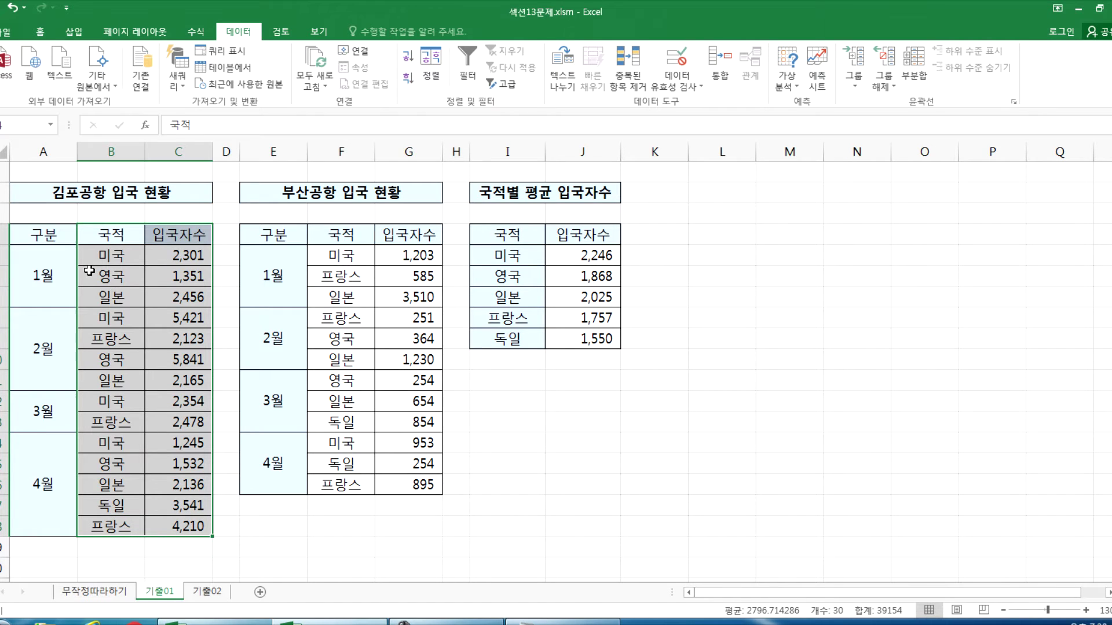
pyautogui.click(118, 237)
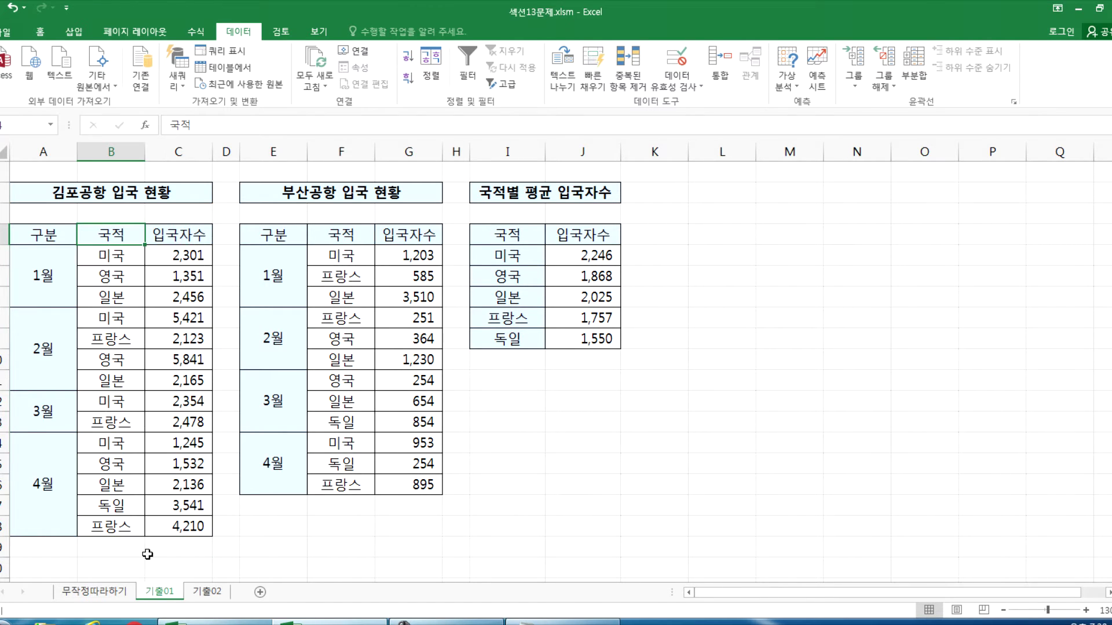
# Compare the 최대 매출현황 and 서울지점 매출현황 tables on 기출02 with the summary and 김포공항 source ranges on 기출01
pyautogui.click(206, 591)
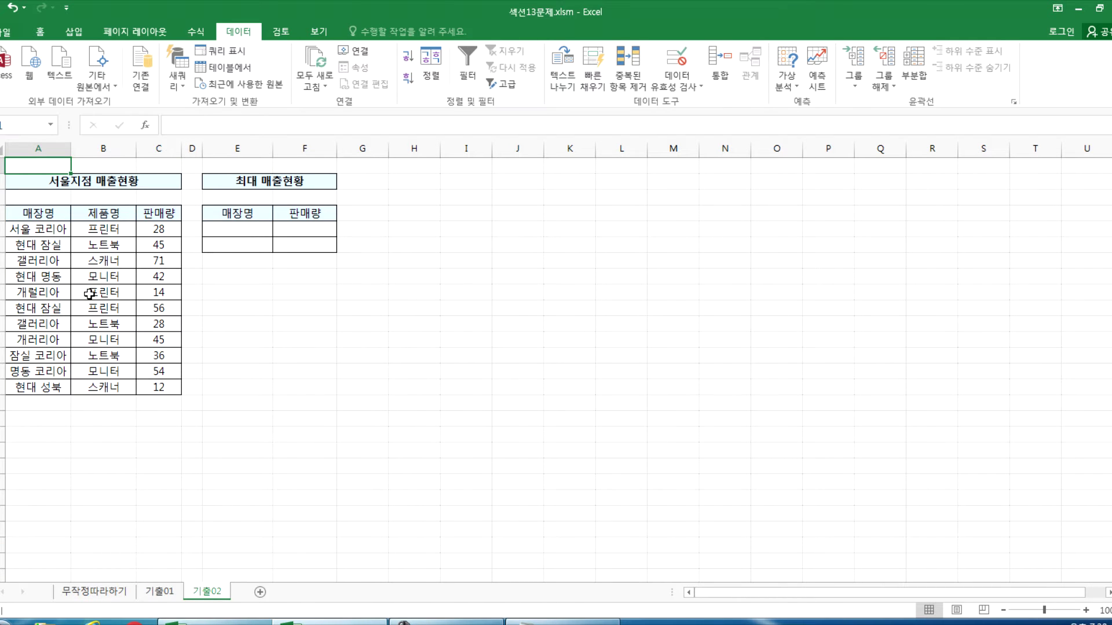
pyautogui.scroll(3, 90, 294)
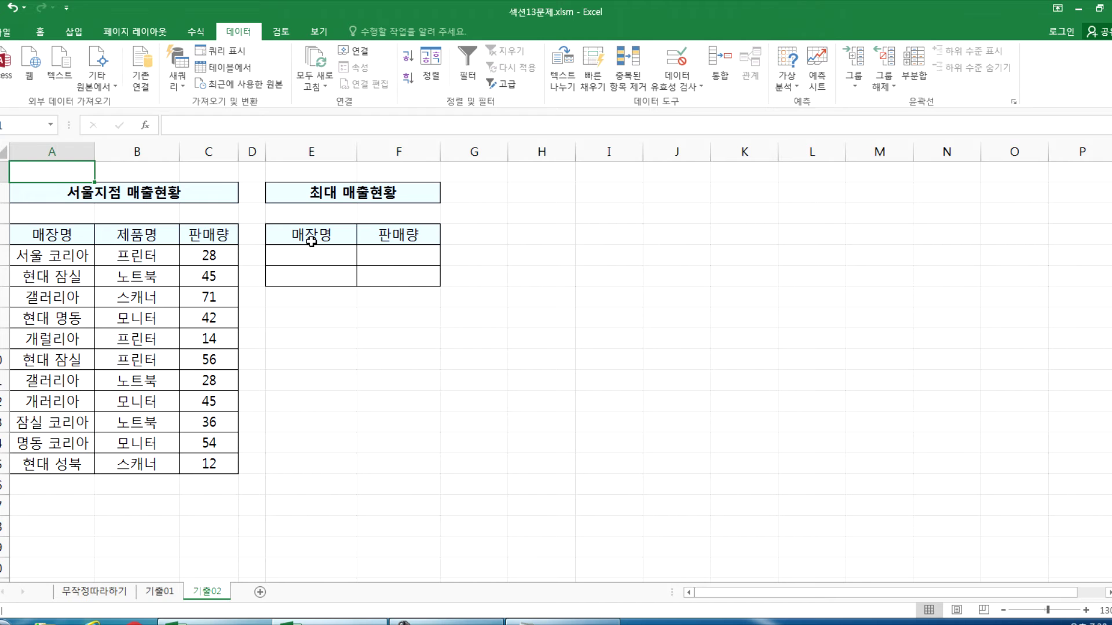
pyautogui.moveTo(312, 242); pyautogui.dragTo(400, 283)
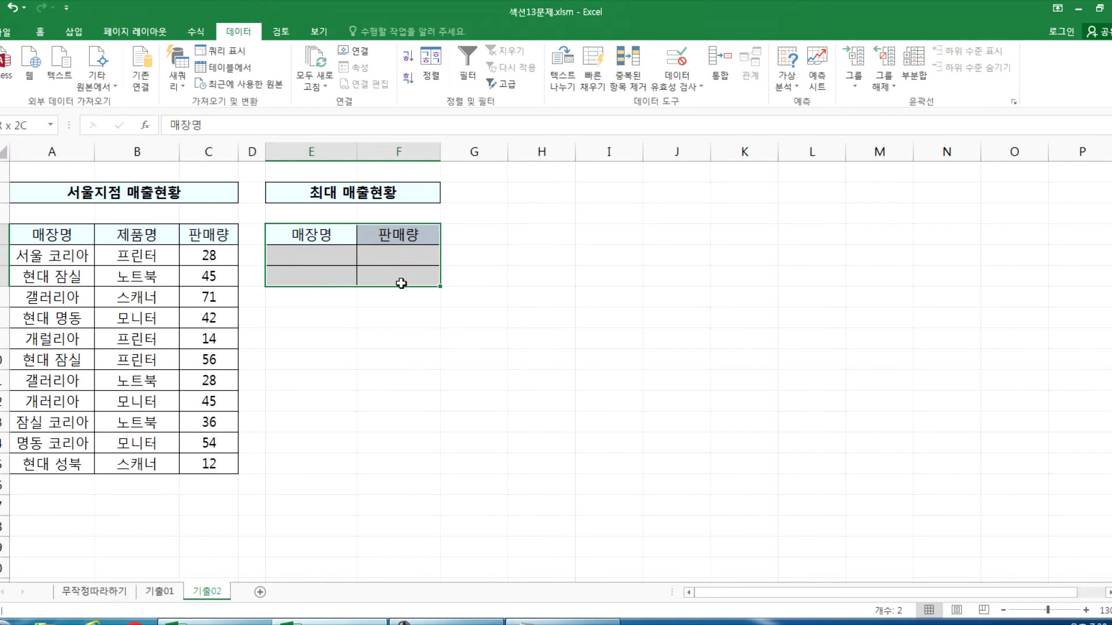
pyautogui.moveTo(61, 238); pyautogui.dragTo(230, 463)
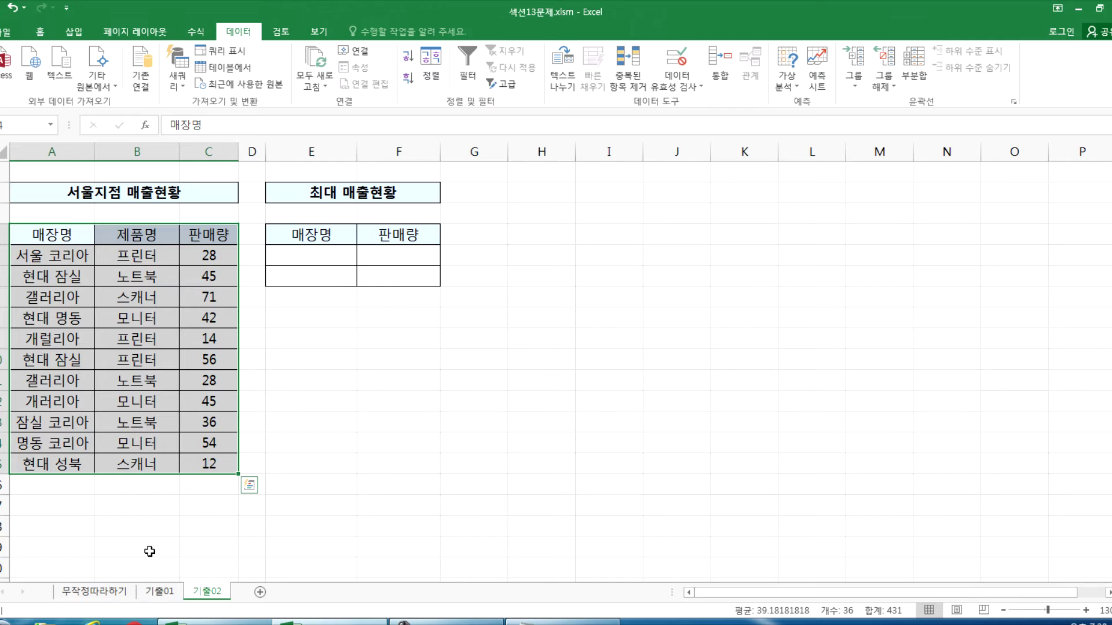
pyautogui.click(161, 591)
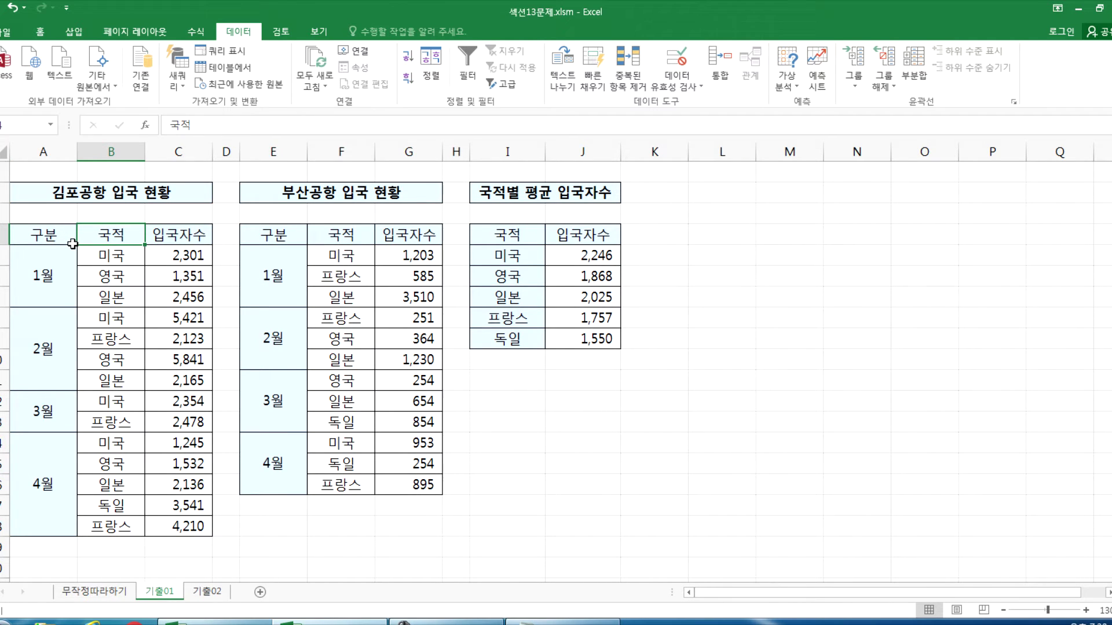
pyautogui.moveTo(509, 234); pyautogui.dragTo(588, 343)
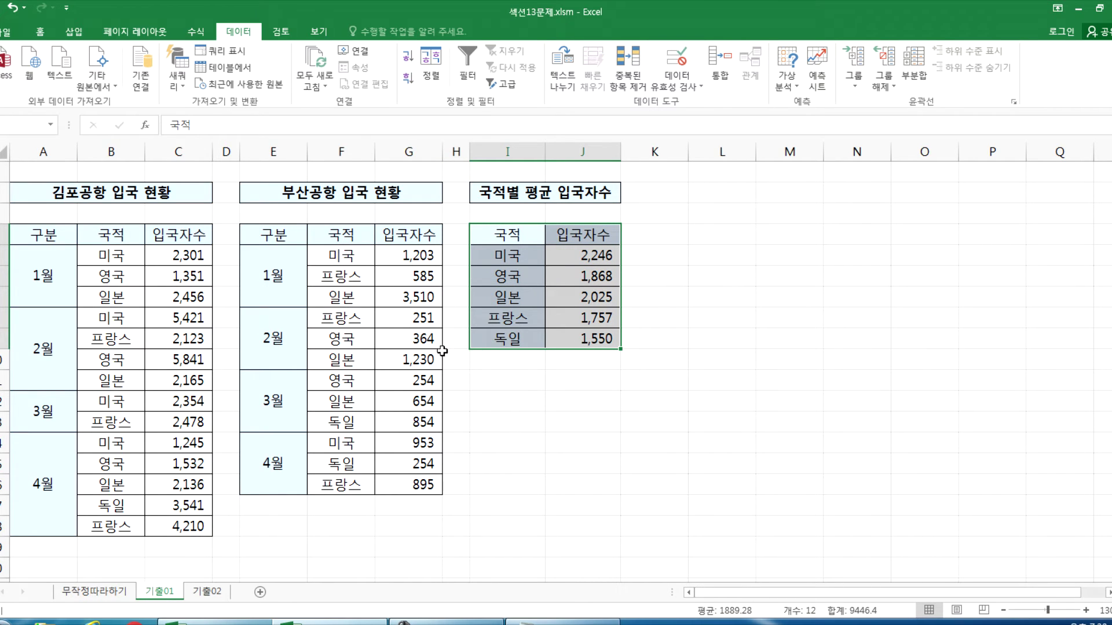
pyautogui.moveTo(106, 235); pyautogui.dragTo(180, 527)
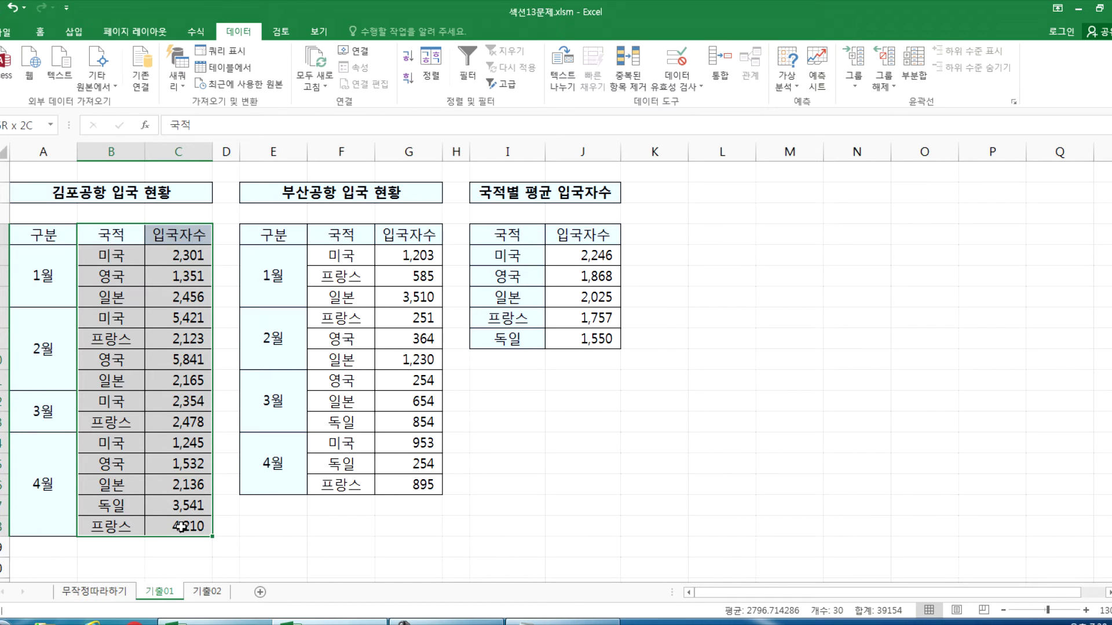
pyautogui.moveTo(181, 527); pyautogui.dragTo(181, 527)
pyautogui.click(207, 591)
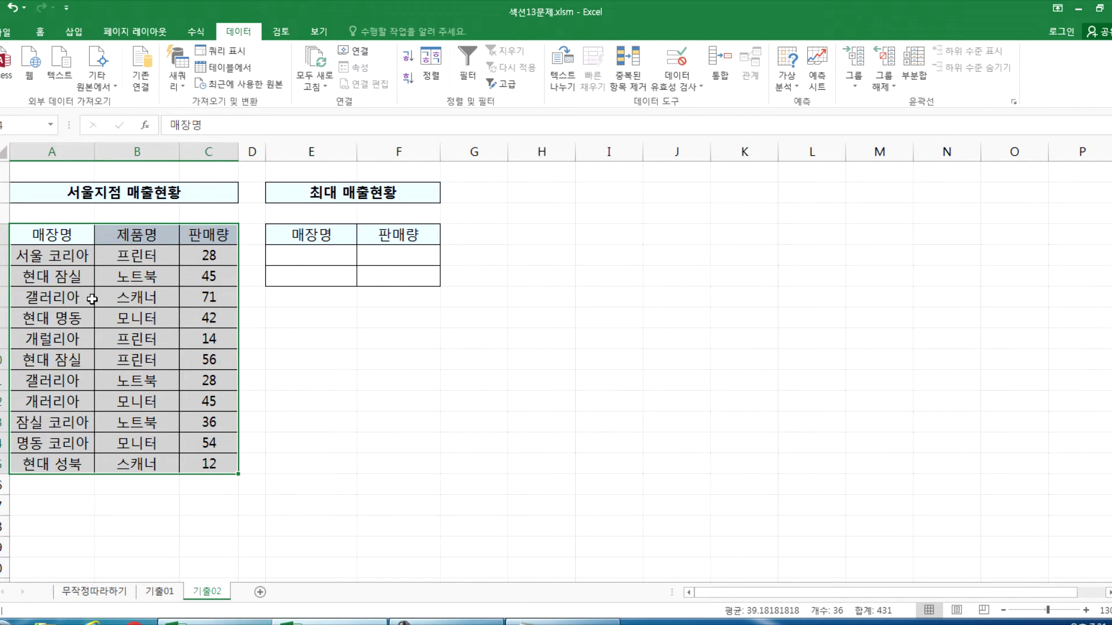
# Enter 현대 시작 in E5 and 코리아 끝 in E6 under 매장명 in the 최대 매출현황 table
pyautogui.click(138, 152)
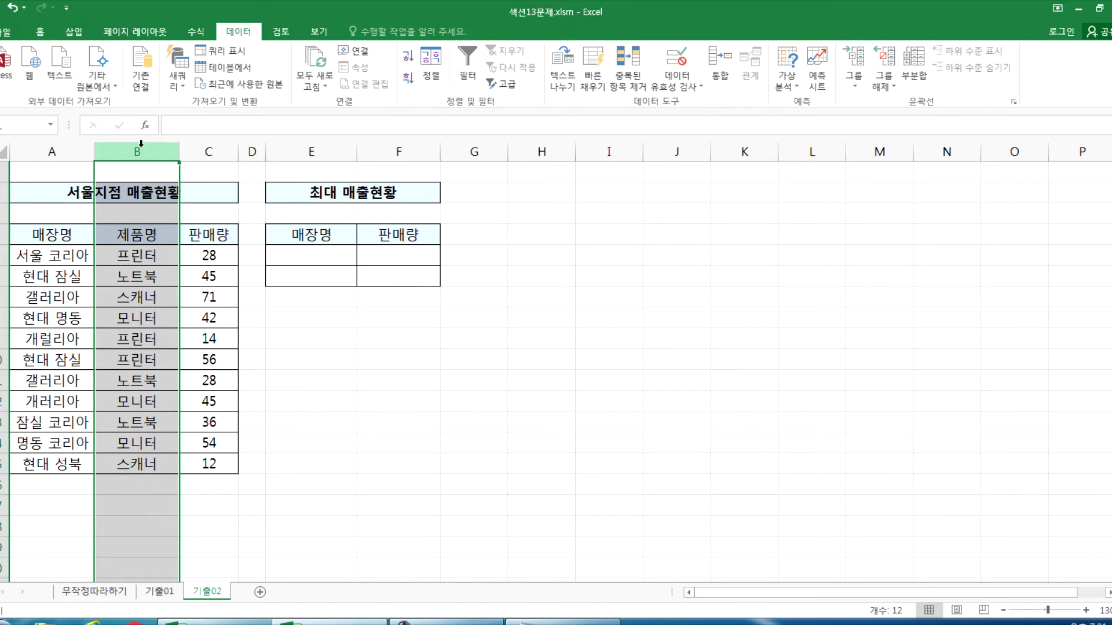
pyautogui.click(301, 250)
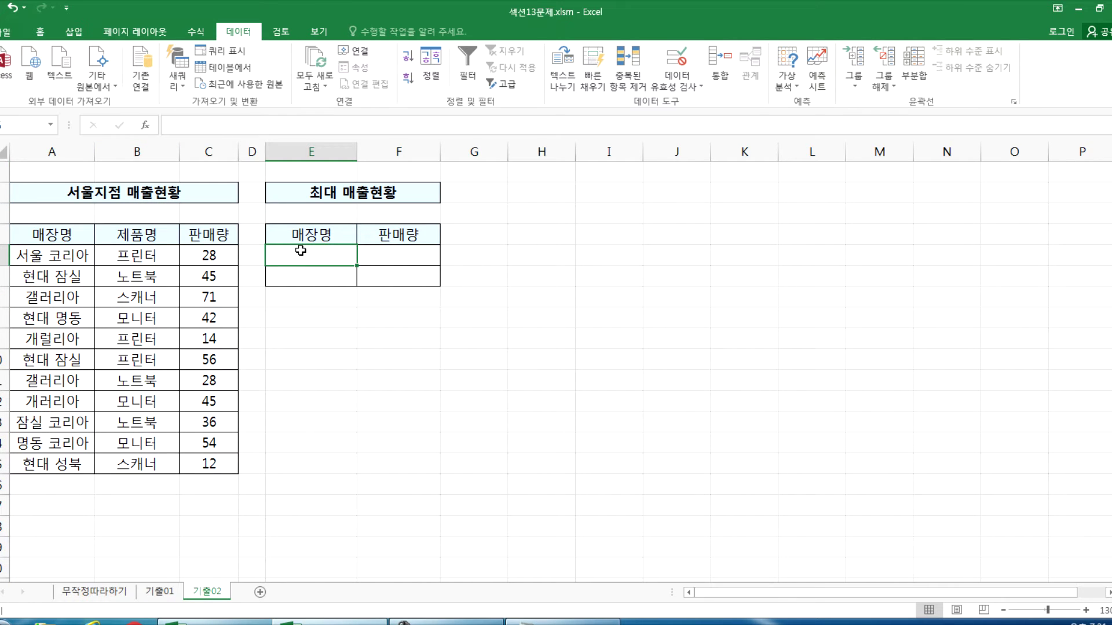
pyautogui.scroll(3, 319, 258)
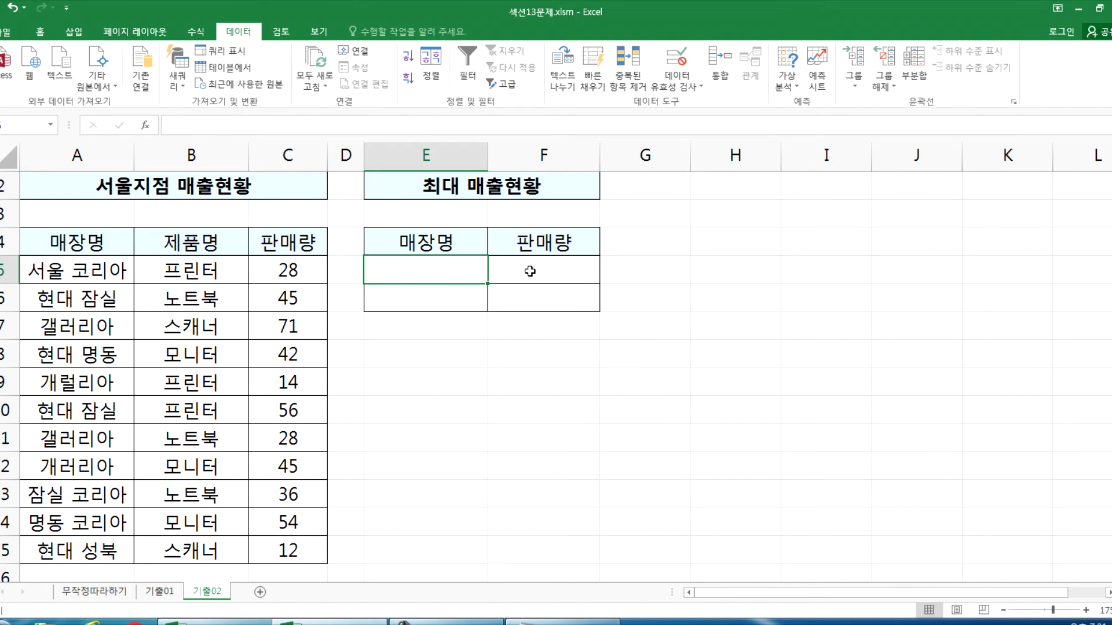
pyautogui.write('현대')
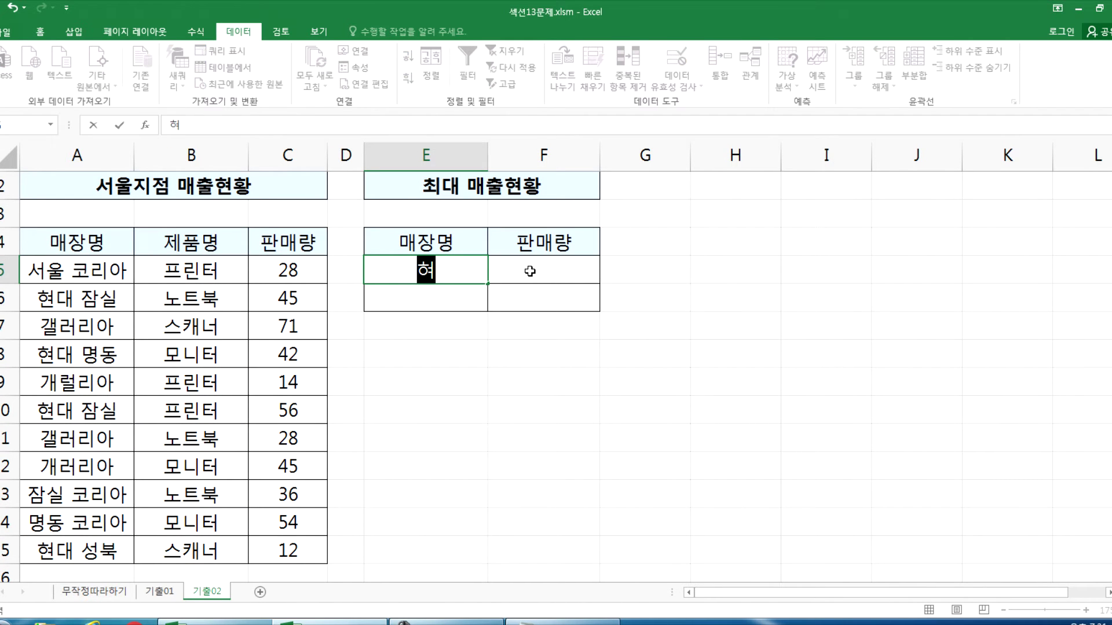
pyautogui.write(' 시작')
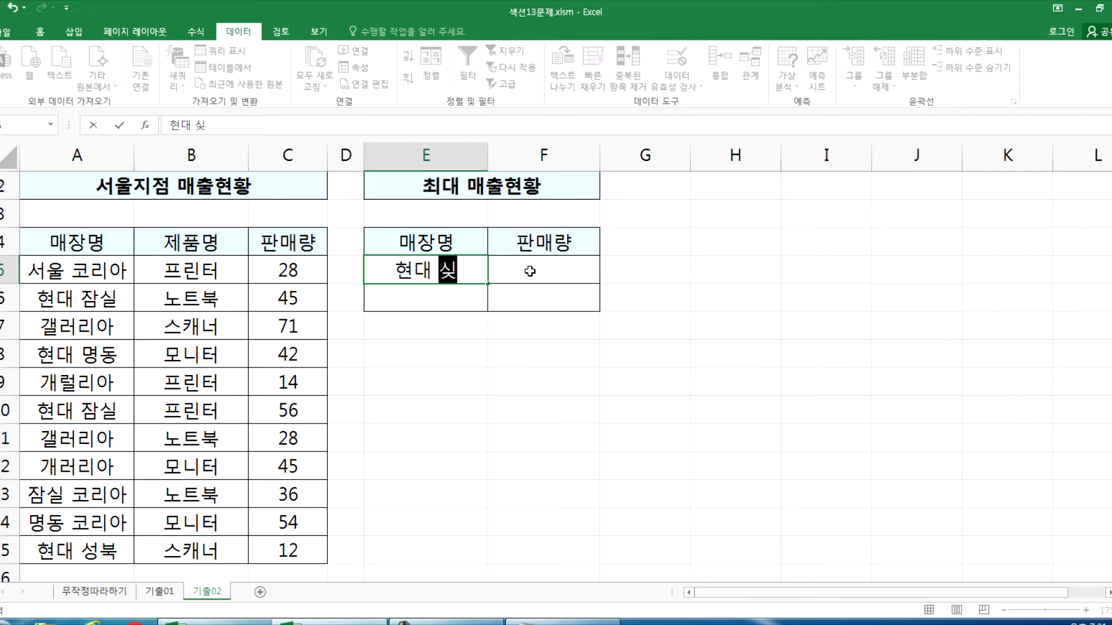
pyautogui.press('Return')
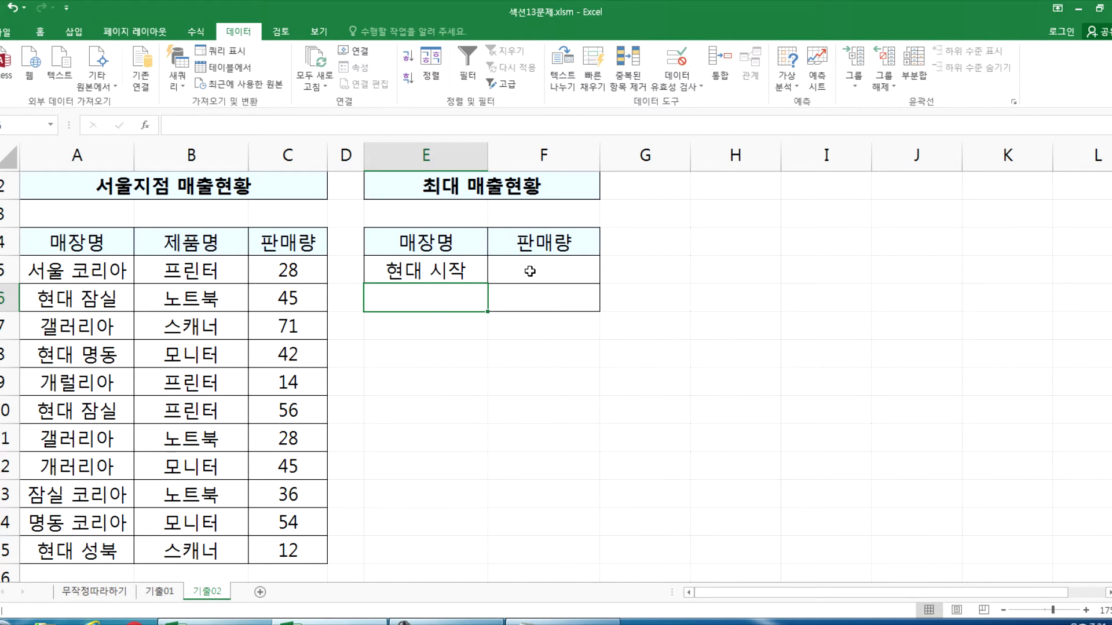
pyautogui.write('코리아 끝')
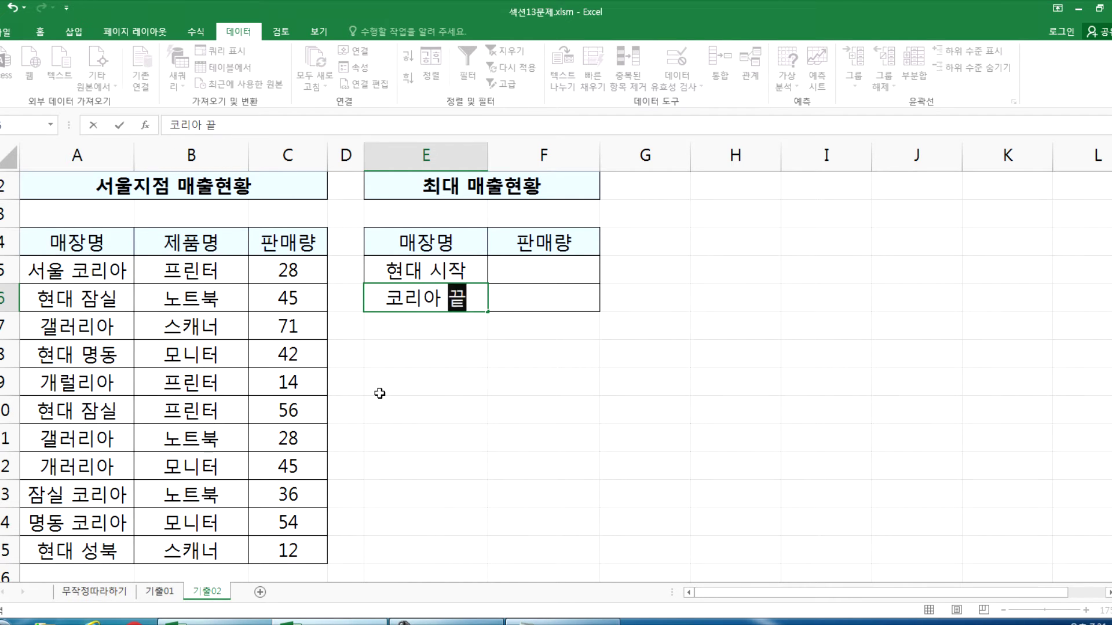
# Compare the 국적별 평균 입국자수 labels on 기출01 with the 매장명 entries of the 최대 매출현황 table on 기출02
pyautogui.click(159, 591)
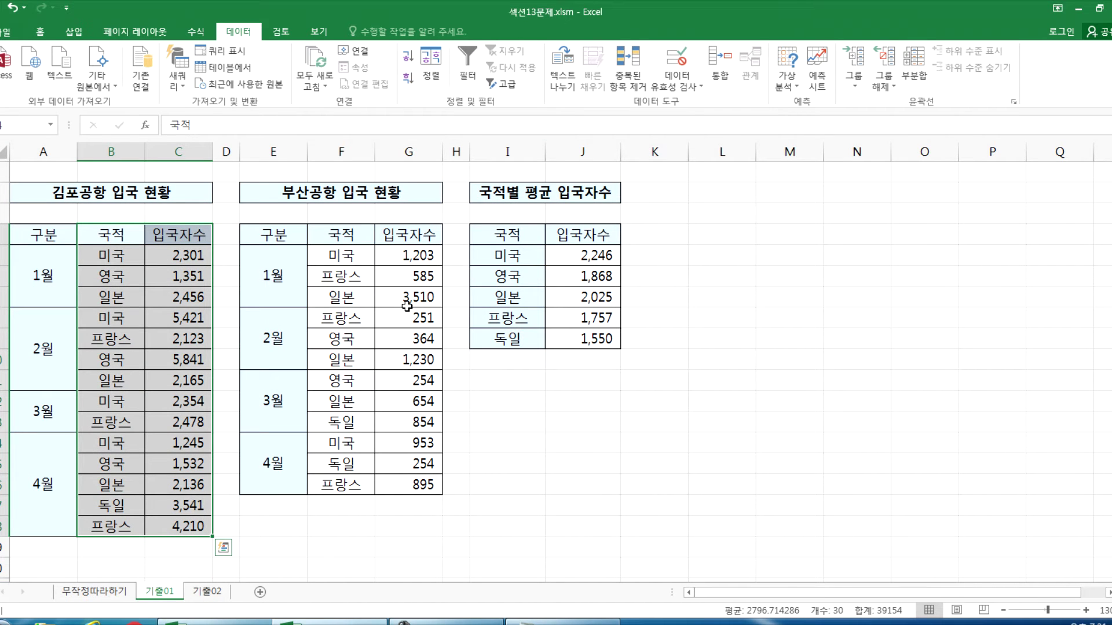
pyautogui.click(207, 591)
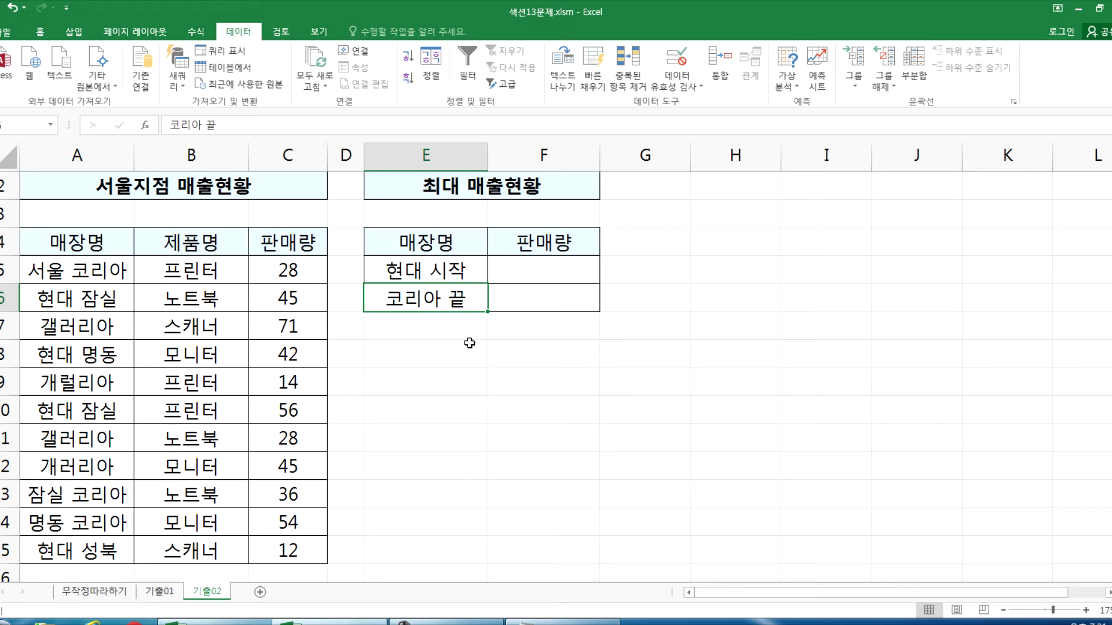
pyautogui.click(426, 266)
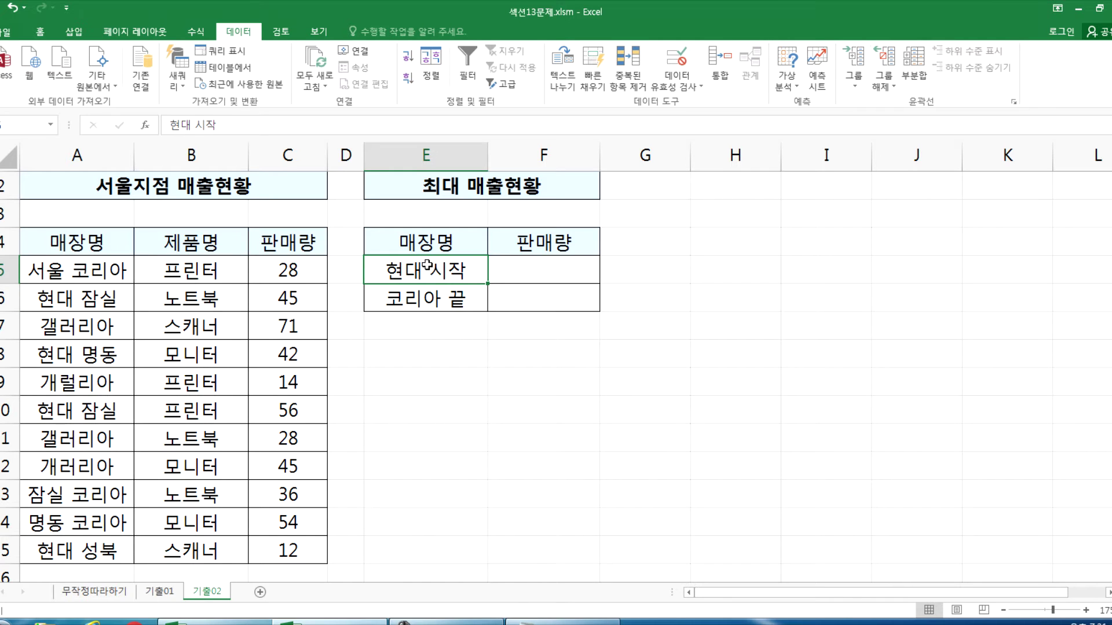
pyautogui.click(556, 270)
pyautogui.click(441, 271)
pyautogui.write('현대')
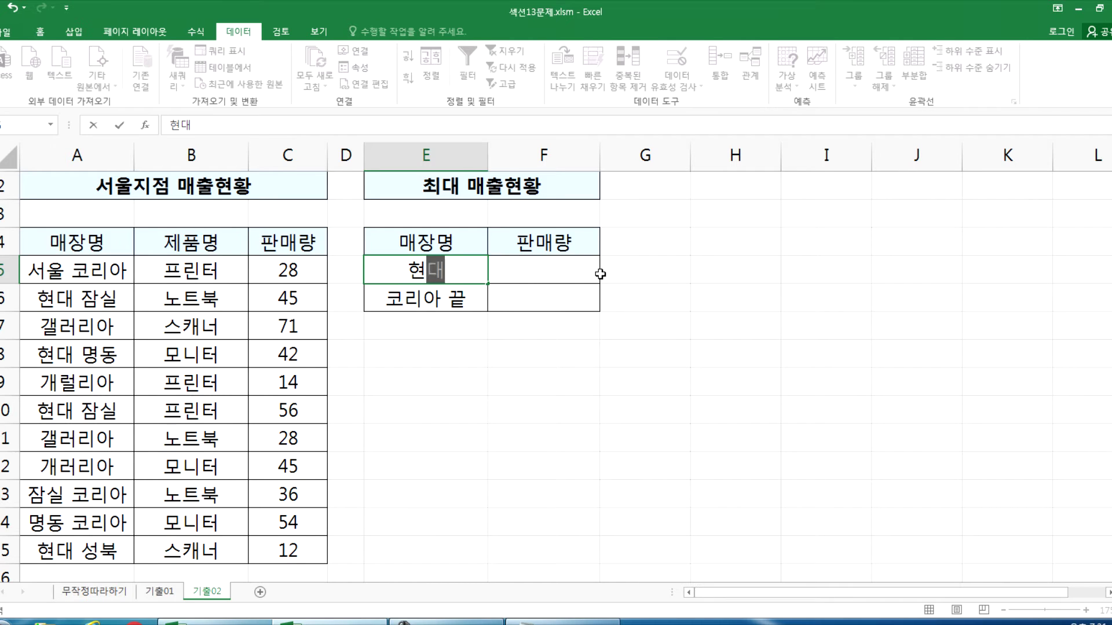
pyautogui.press('Escape')
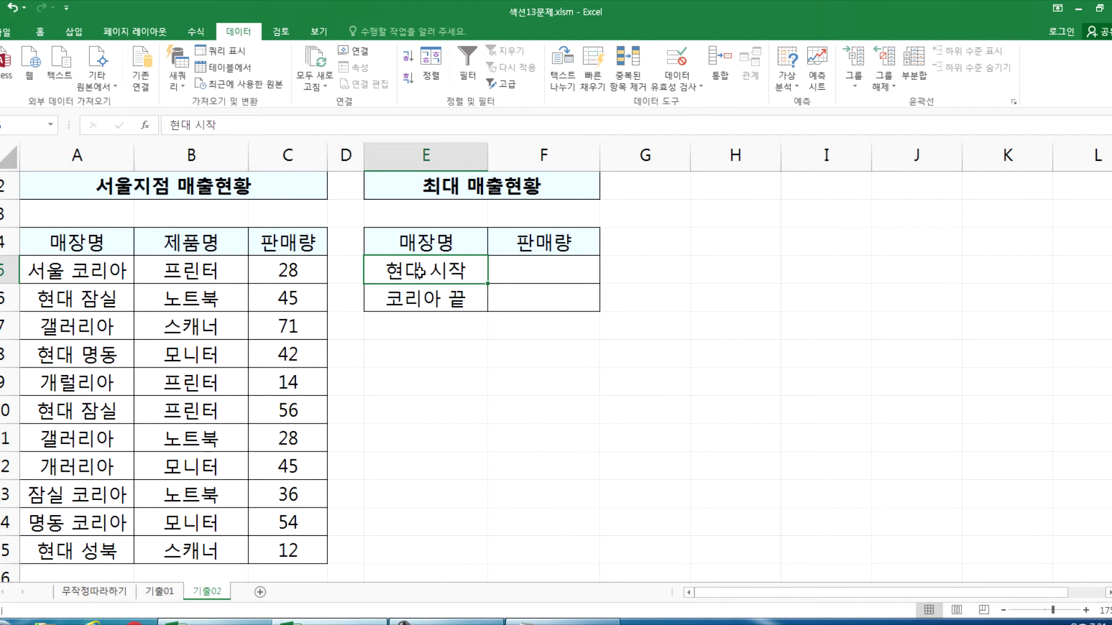
pyautogui.write('현대')
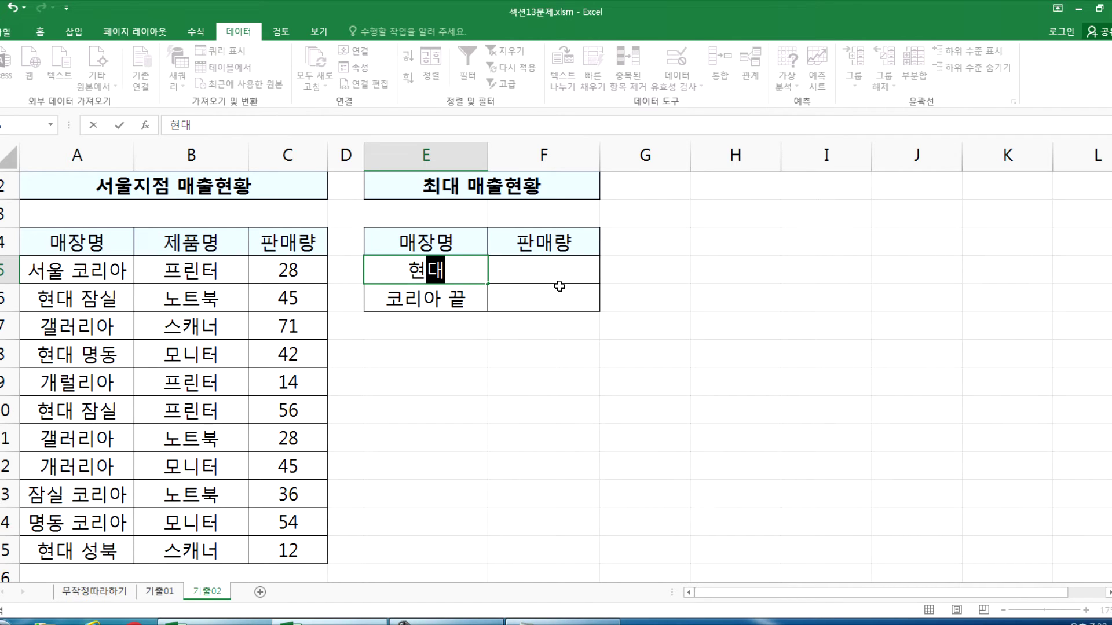
pyautogui.write('시작')
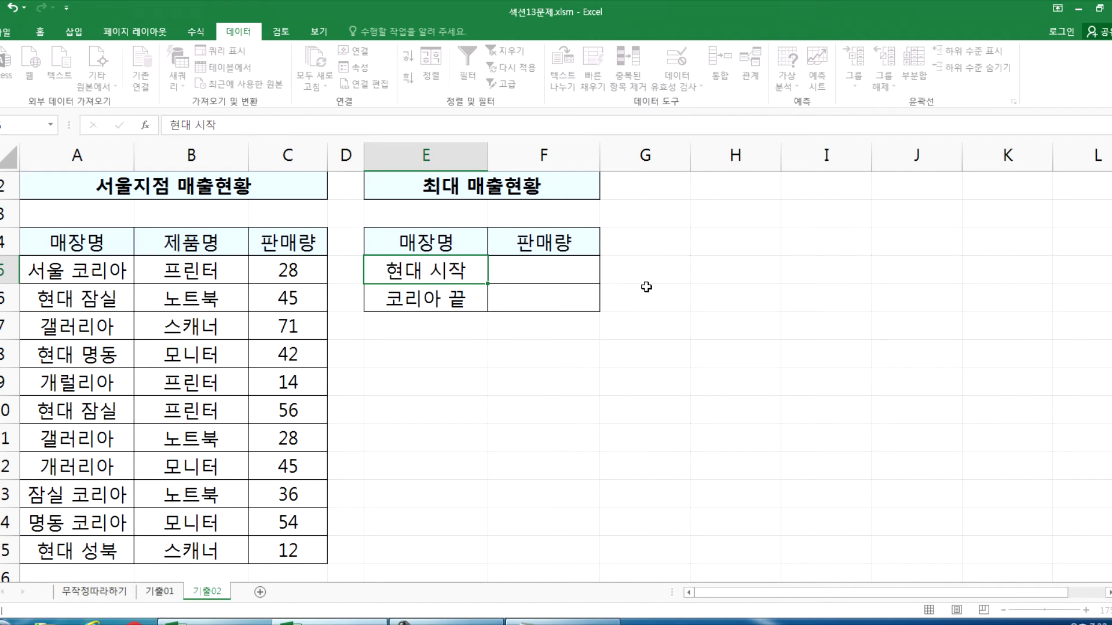
pyautogui.hotkey('ctrl', 'Return')
# Switch to Notepad and add the lines 와일드 카드(*, ?), * : ALL and ? : 특정 1글자 below the existing note
pyautogui.hotkey('alt', 'Tab')
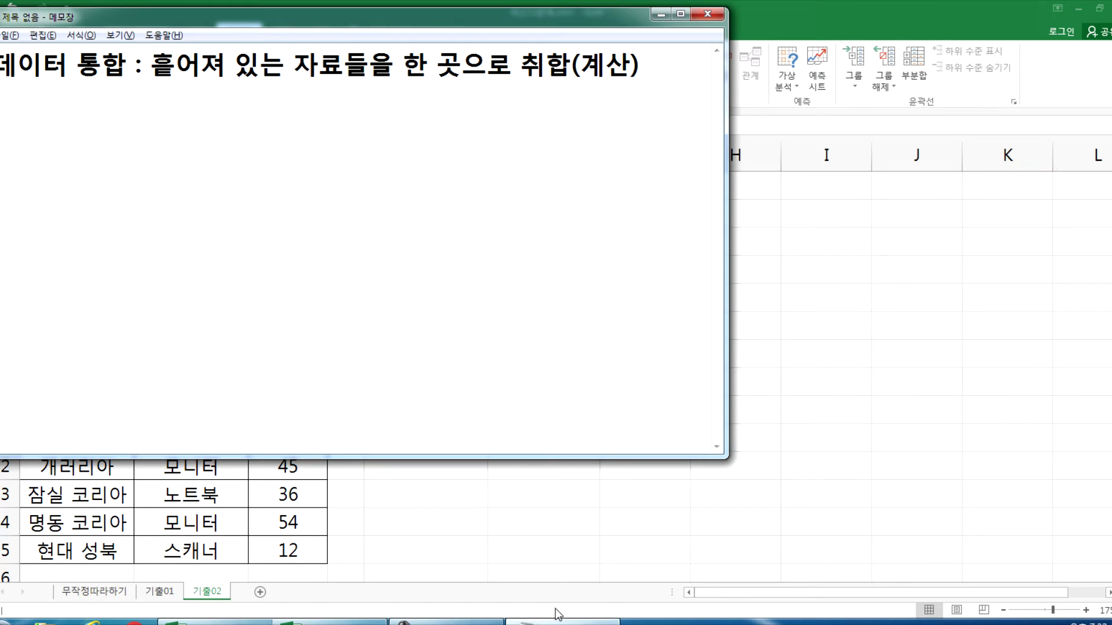
pyautogui.write('와')
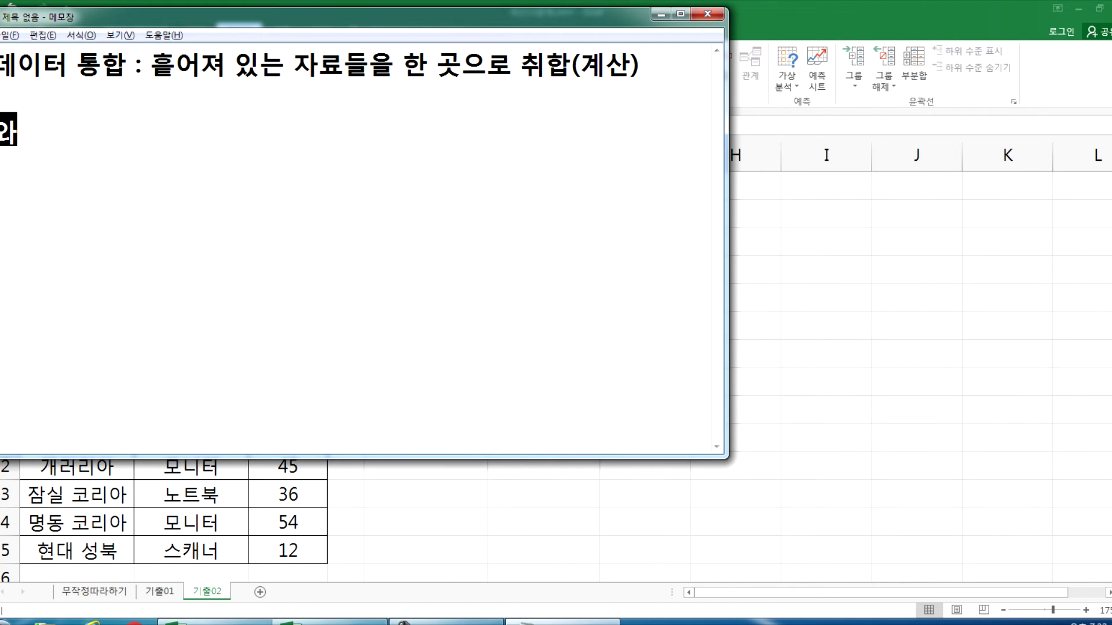
pyautogui.write('일드')
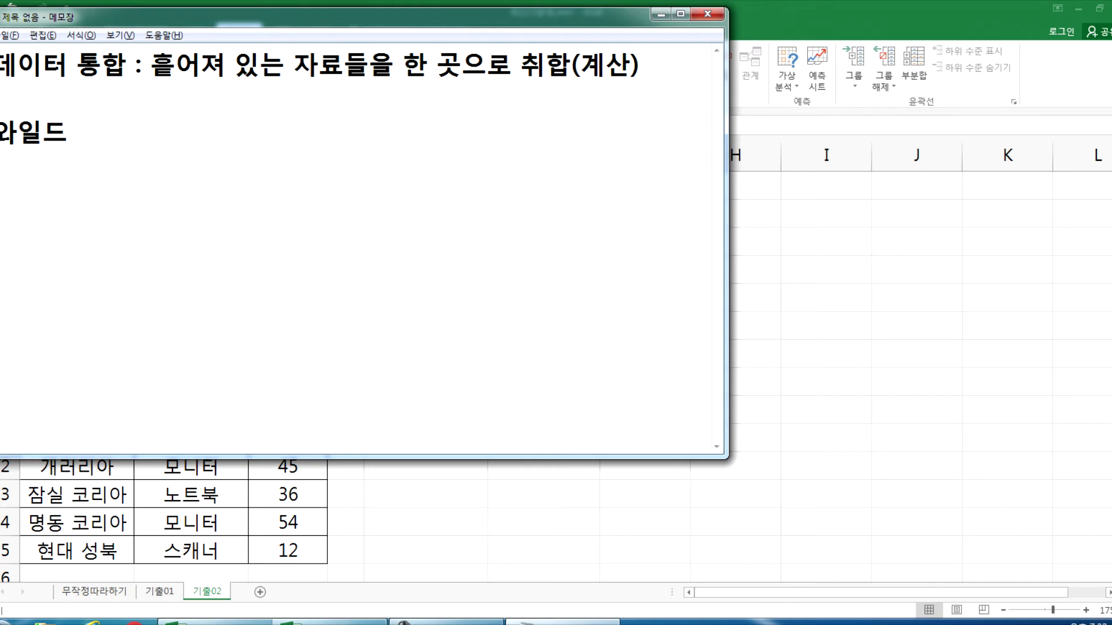
pyautogui.write(' 카드(*')
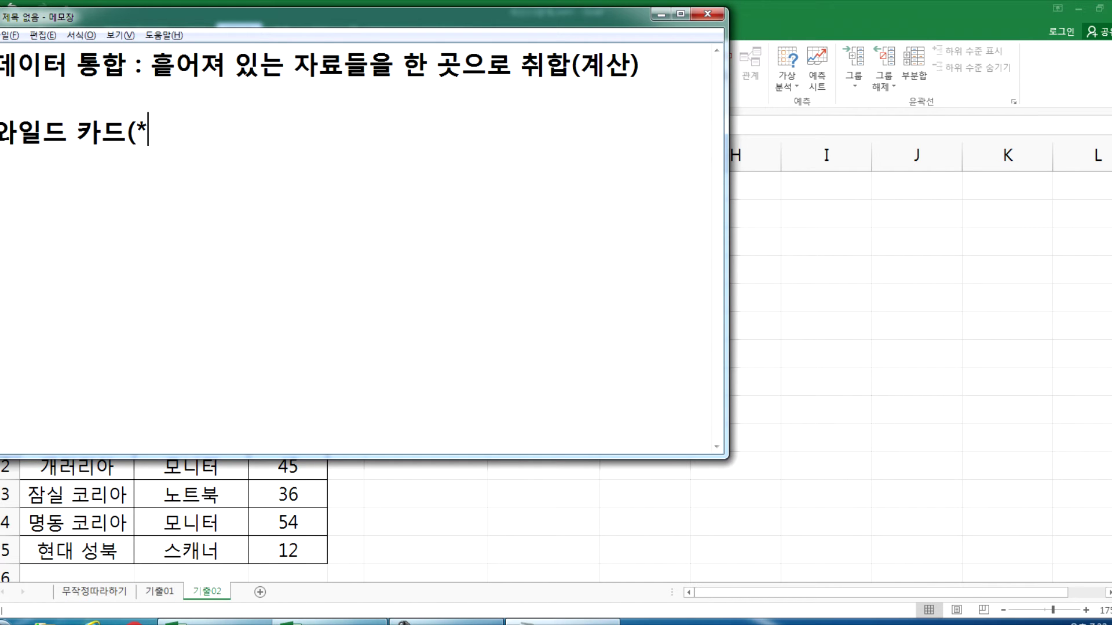
pyautogui.write(', ?')
pyautogui.write(') ')
pyautogui.write('* : ALL ')
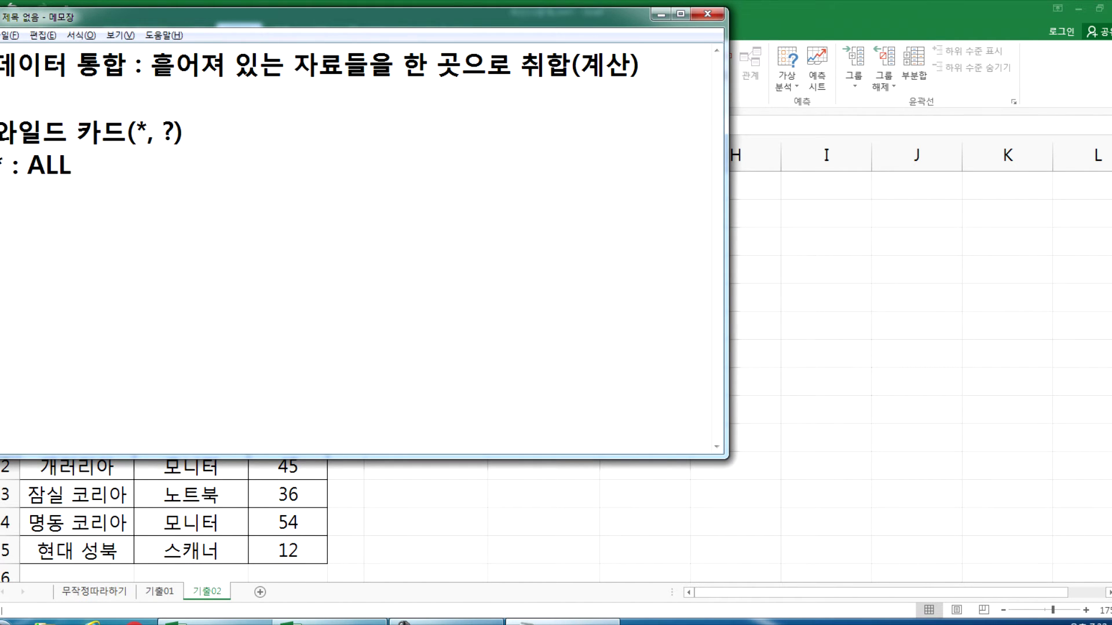
pyautogui.write('? : 특정')
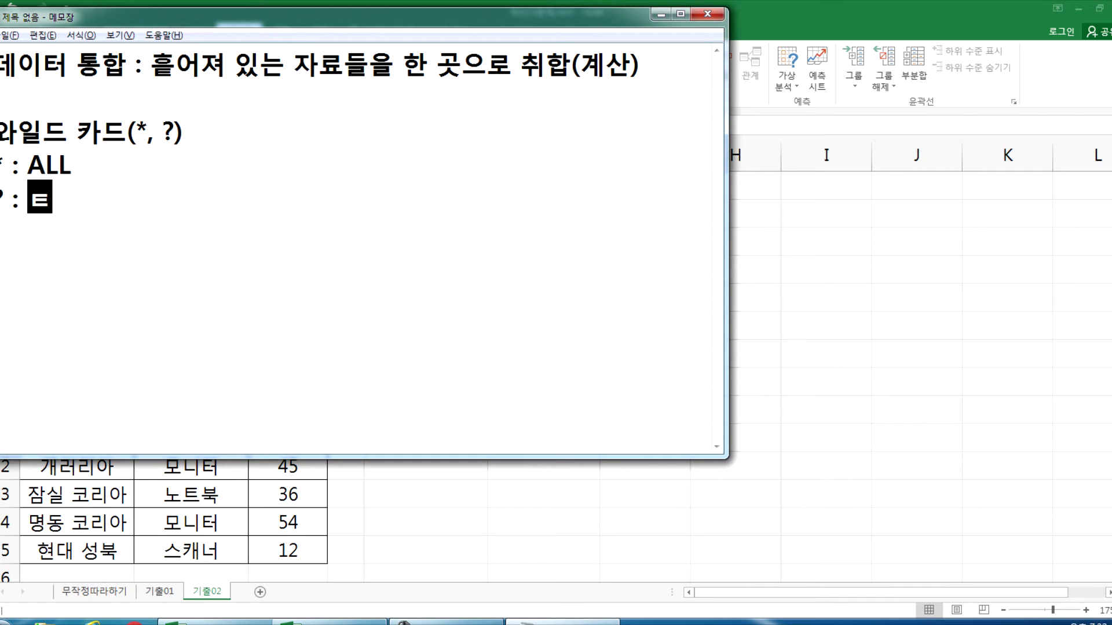
pyautogui.write(' 1글자')
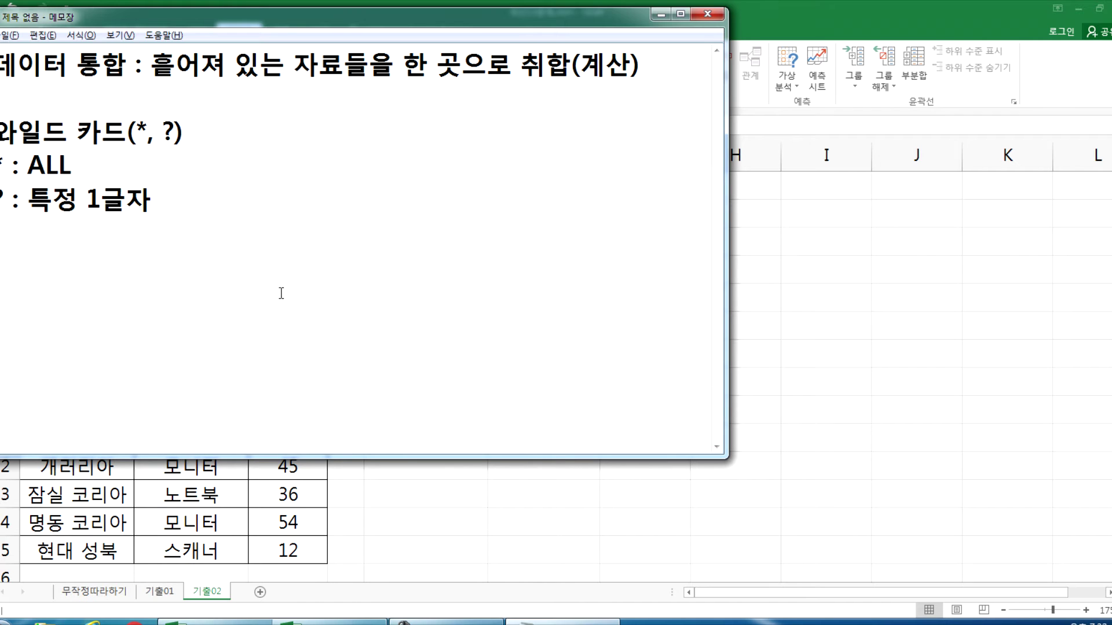
# Add the example line "현대"로 시작 > 현대* below the wildcard definitions, separated by a blank line
pyautogui.write('현대로 시작')
pyautogui.press('Return')
pyautogui.press('Home')
pyautogui.write('"')
pyautogui.press('End')
pyautogui.press('Left')
pyautogui.press('Left')
pyautogui.press('Left')
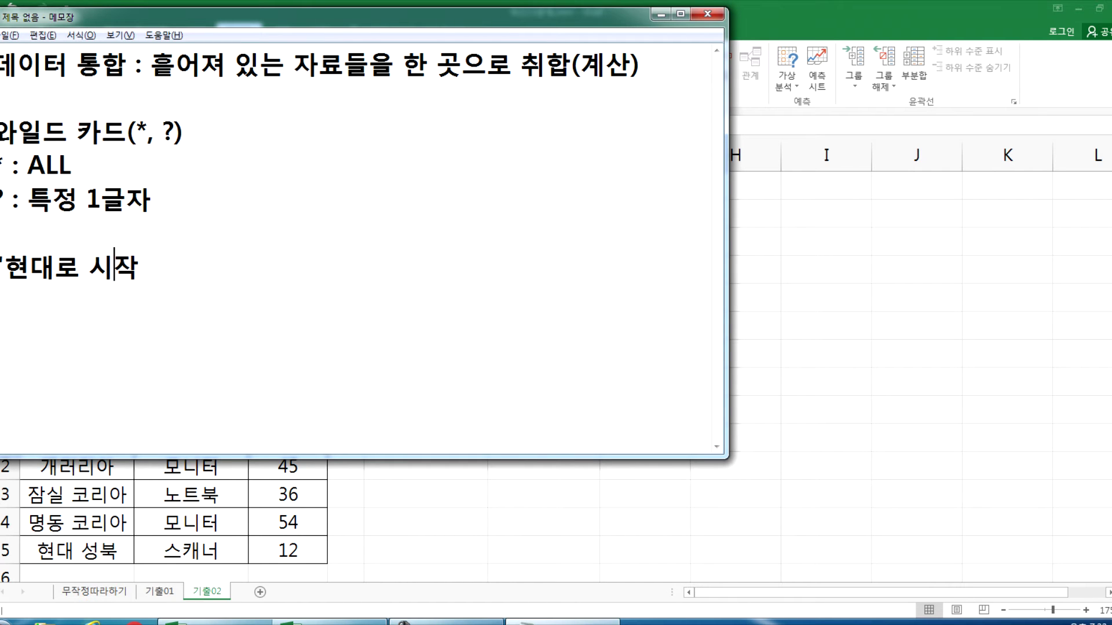
pyautogui.write('"')
pyautogui.press('End')
pyautogui.write('> ')
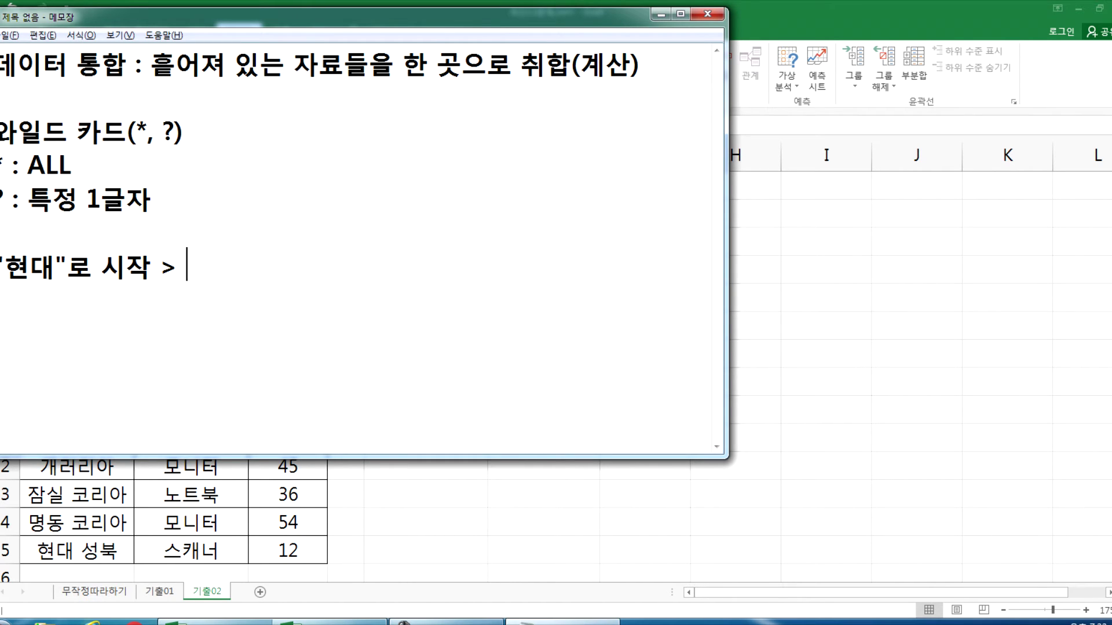
pyautogui.write('현대*')
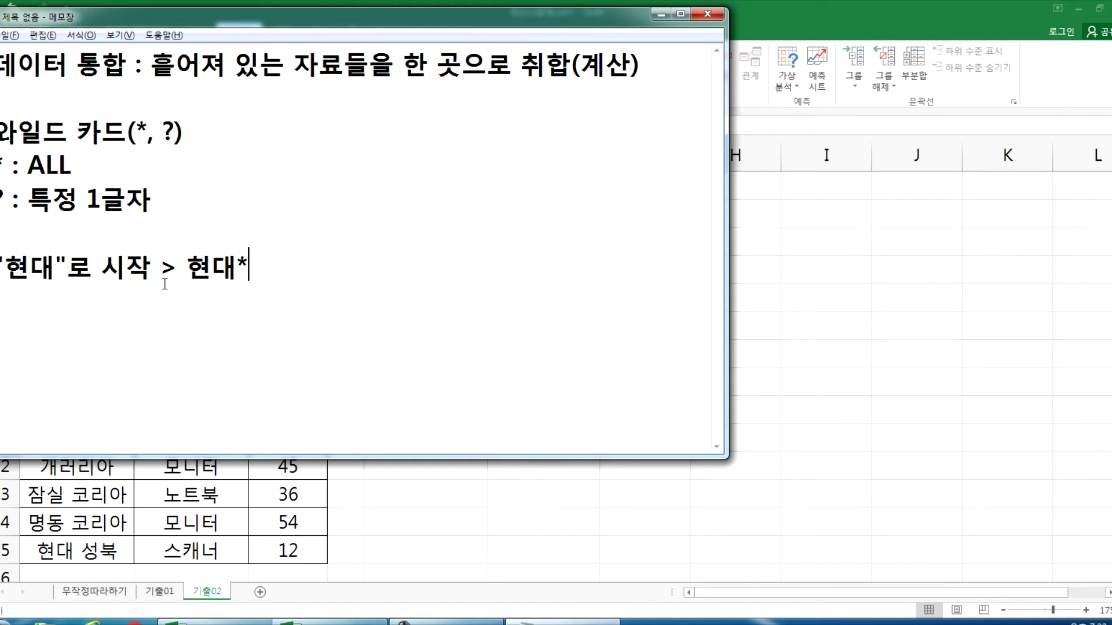
pyautogui.moveTo(193, 267); pyautogui.dragTo(278, 264)
pyautogui.click(284, 265)
# Add the example line "코리아"로 끝 > *코리아 under the 현대 example
pyautogui.press('Return')
pyautogui.write('코리아')
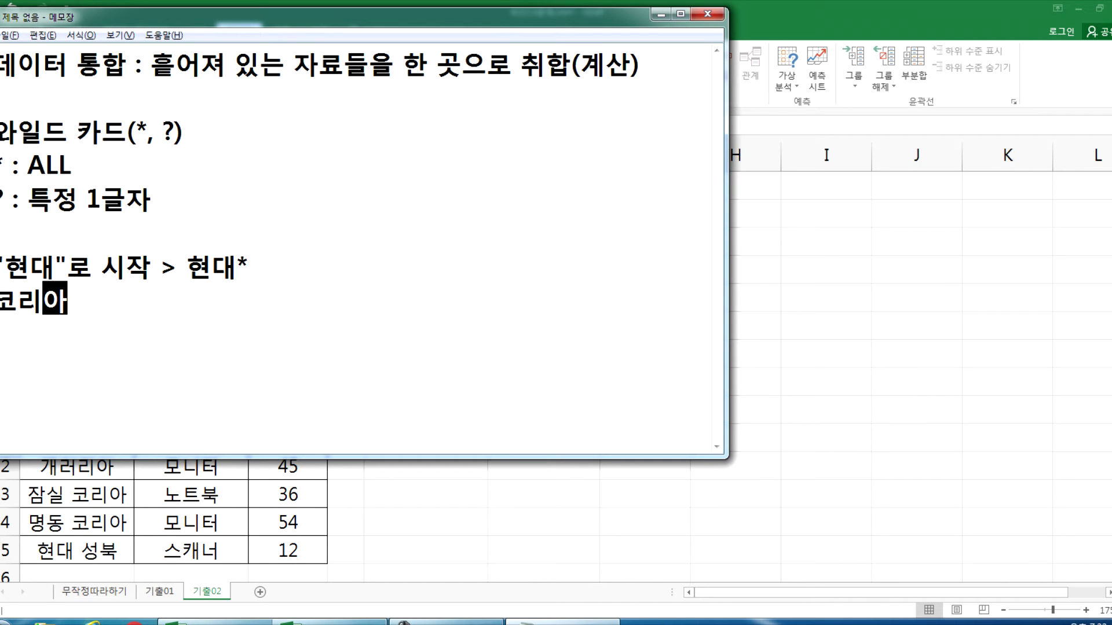
pyautogui.press('Home')
pyautogui.write('"')
pyautogui.press('End')
pyautogui.write('"로 ')
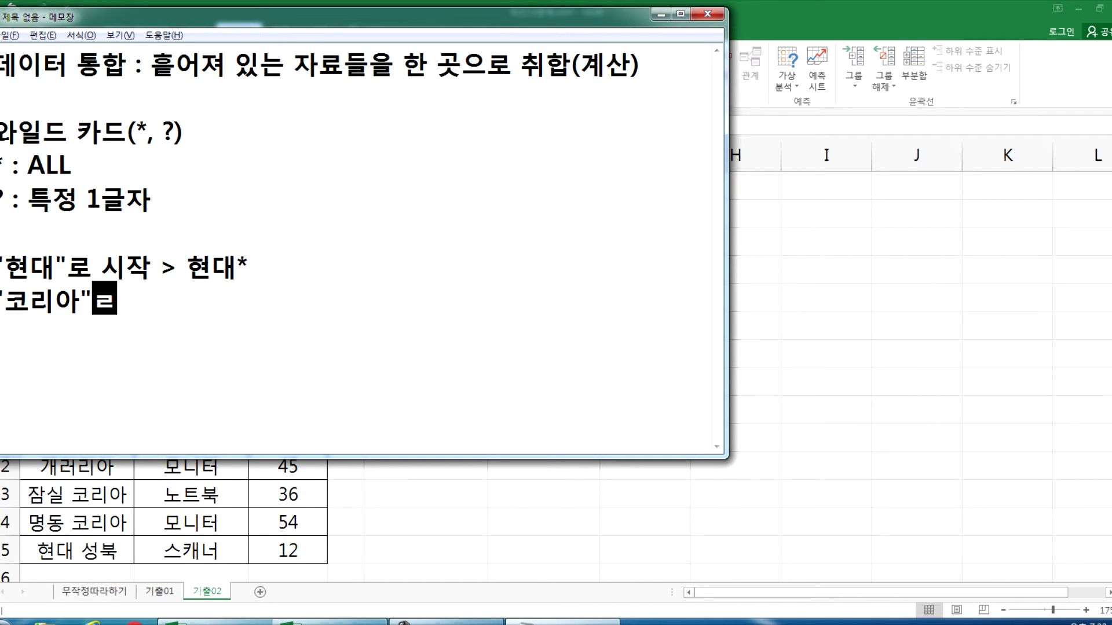
pyautogui.write('끝 > ')
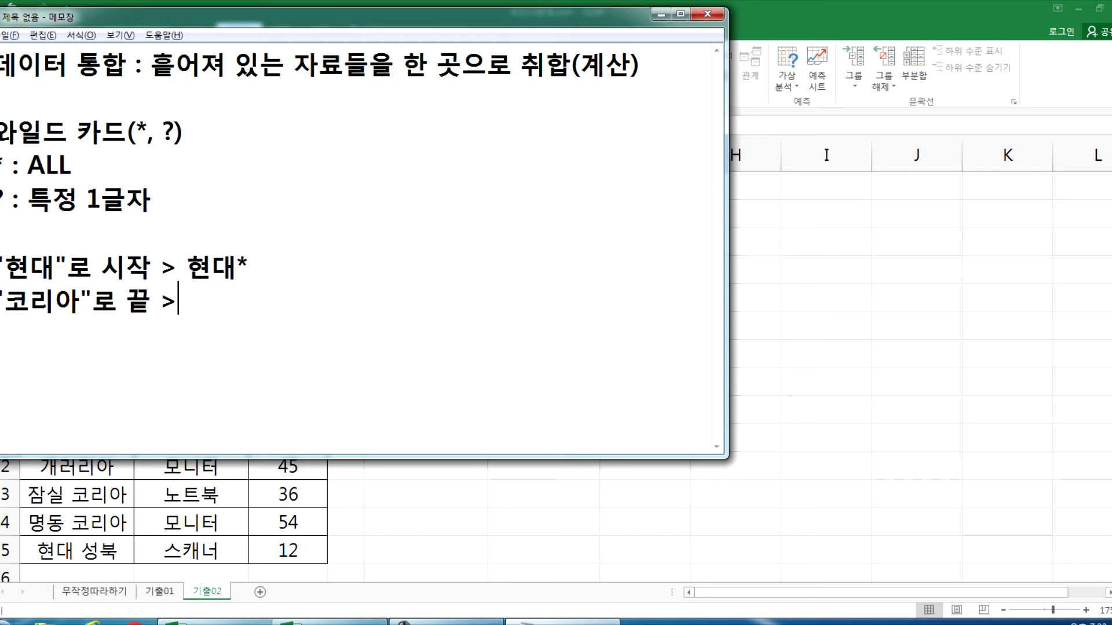
pyautogui.write('*ㅋ')
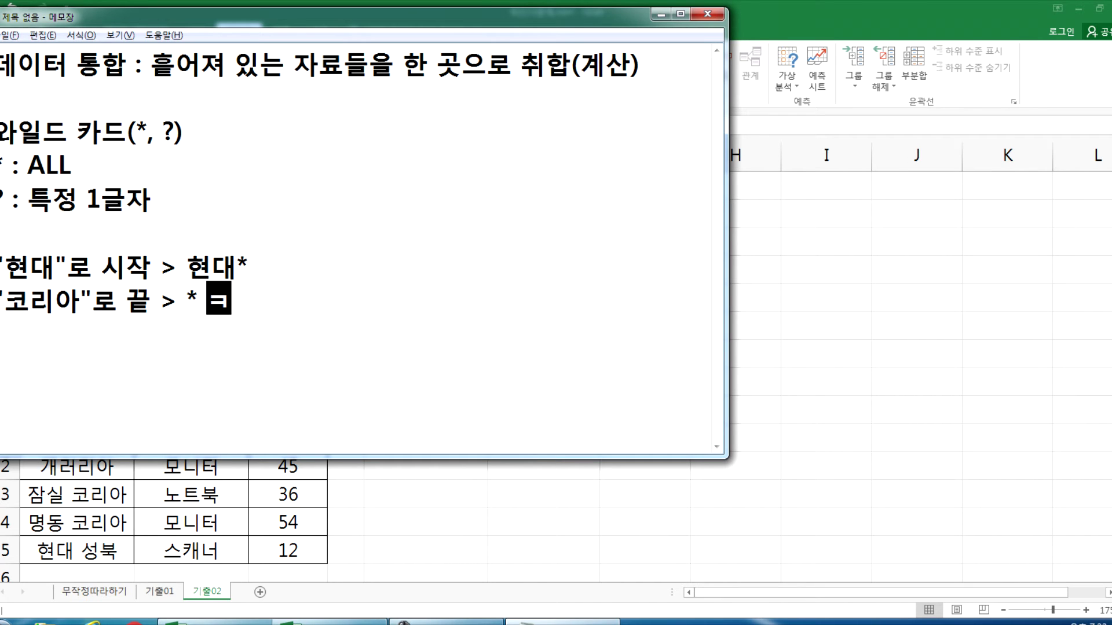
pyautogui.write('코리아')
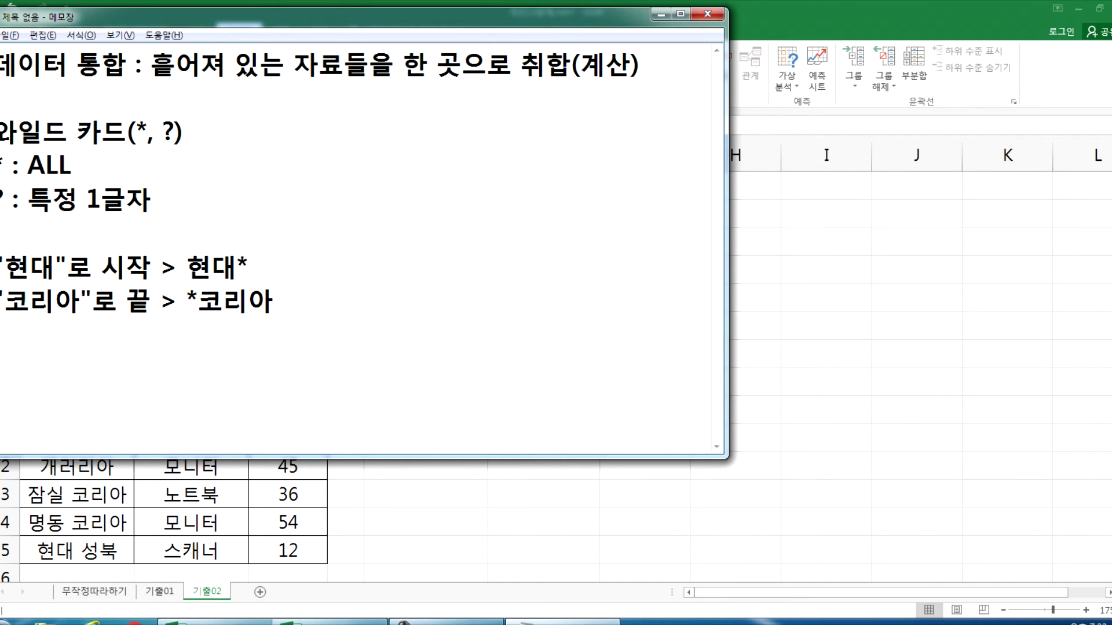
pyautogui.moveTo(200, 298); pyautogui.dragTo(186, 298)
pyautogui.moveTo(199, 298); pyautogui.dragTo(280, 301)
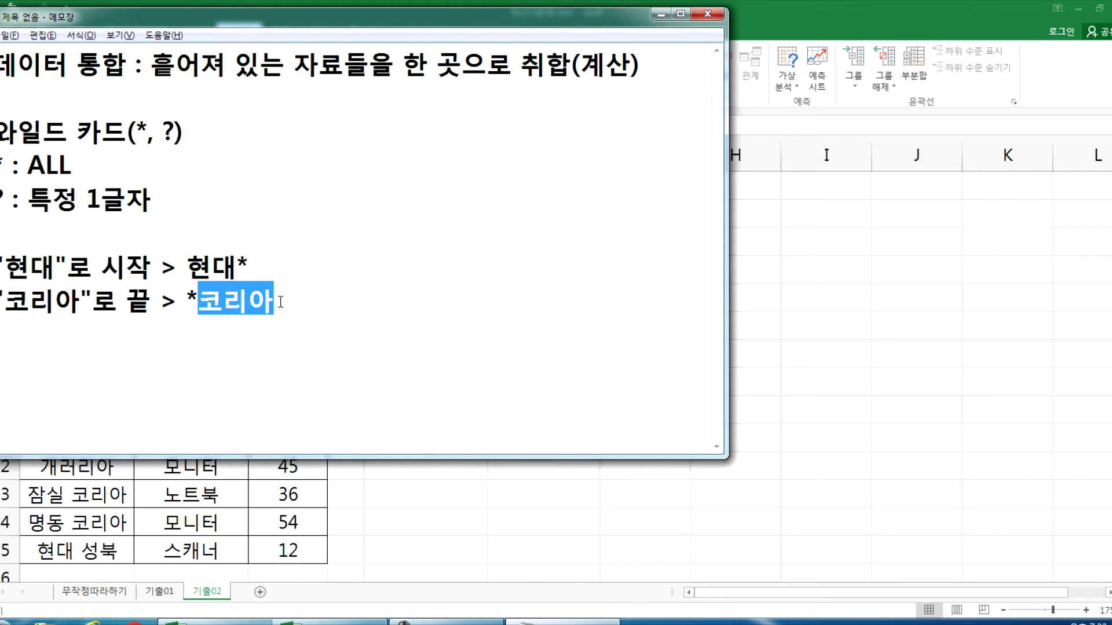
pyautogui.click(280, 301)
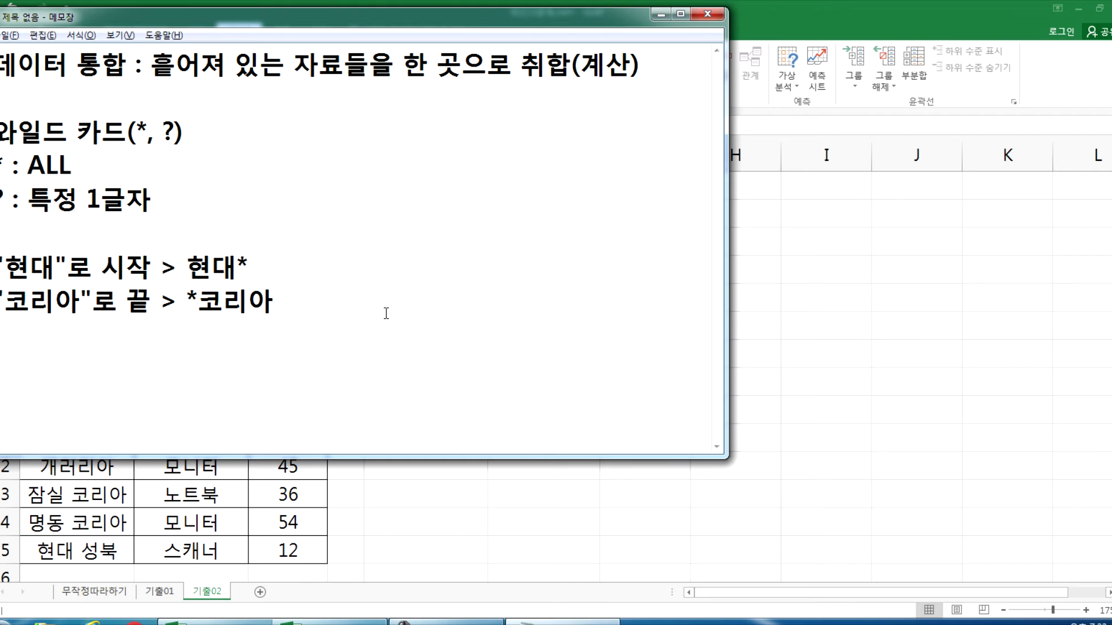
# Add the example line *서초* > "서초"가 포함된 경우 under the 코리아 example in the note
pyautogui.press('Return')
pyautogui.write('*서초*')
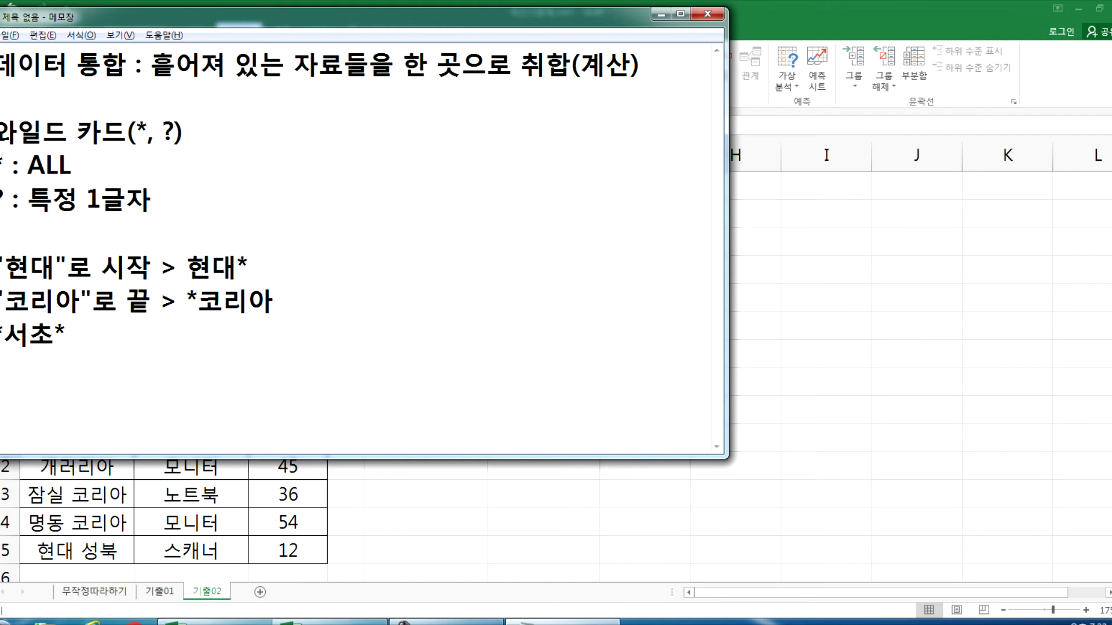
pyautogui.write(' >')
pyautogui.moveTo(7, 341); pyautogui.dragTo(55, 341)
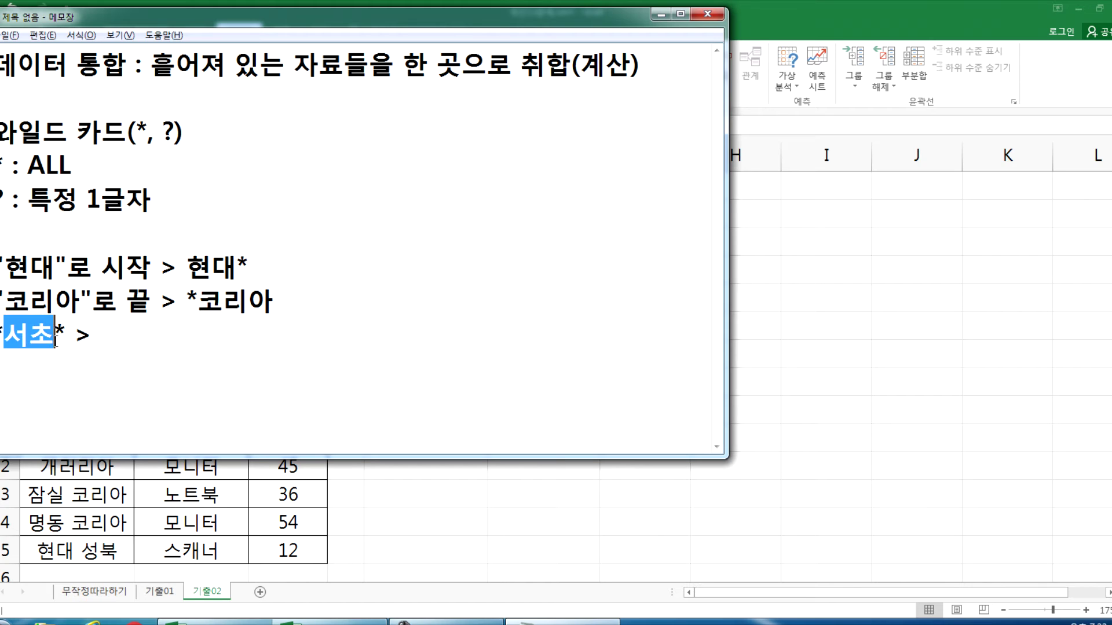
pyautogui.click(144, 328)
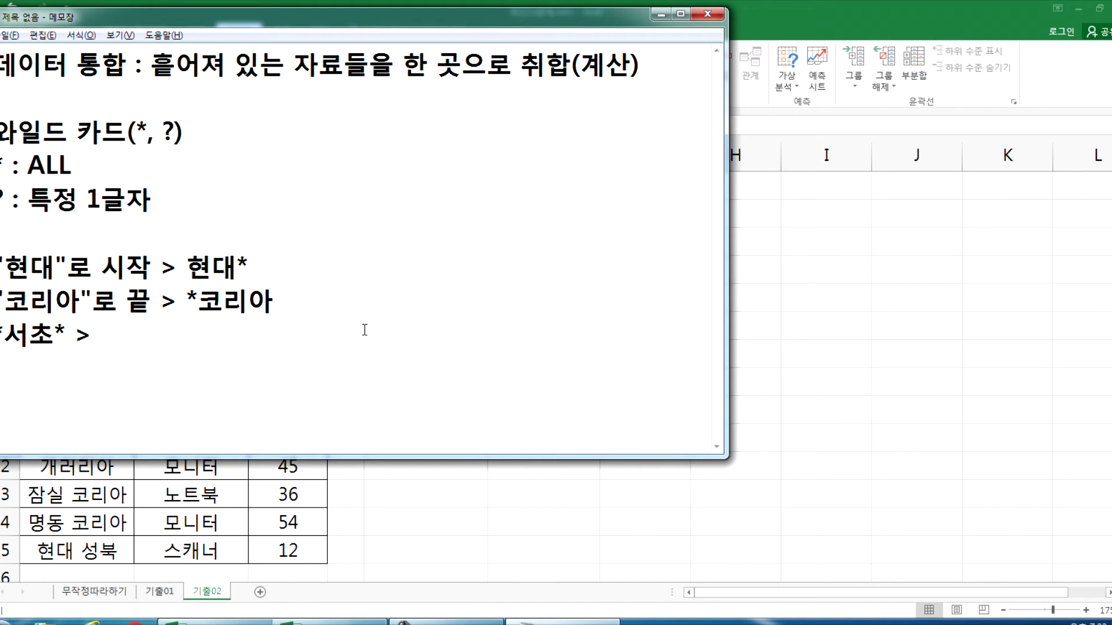
pyautogui.write('"서초"')
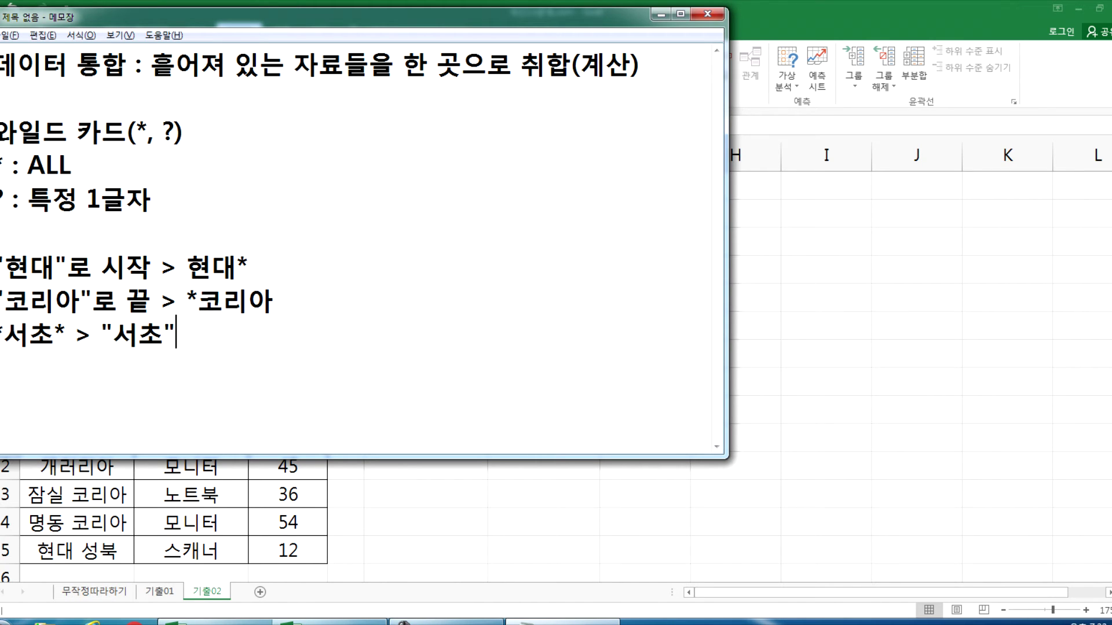
pyautogui.write('가 포함된 ㄱ')
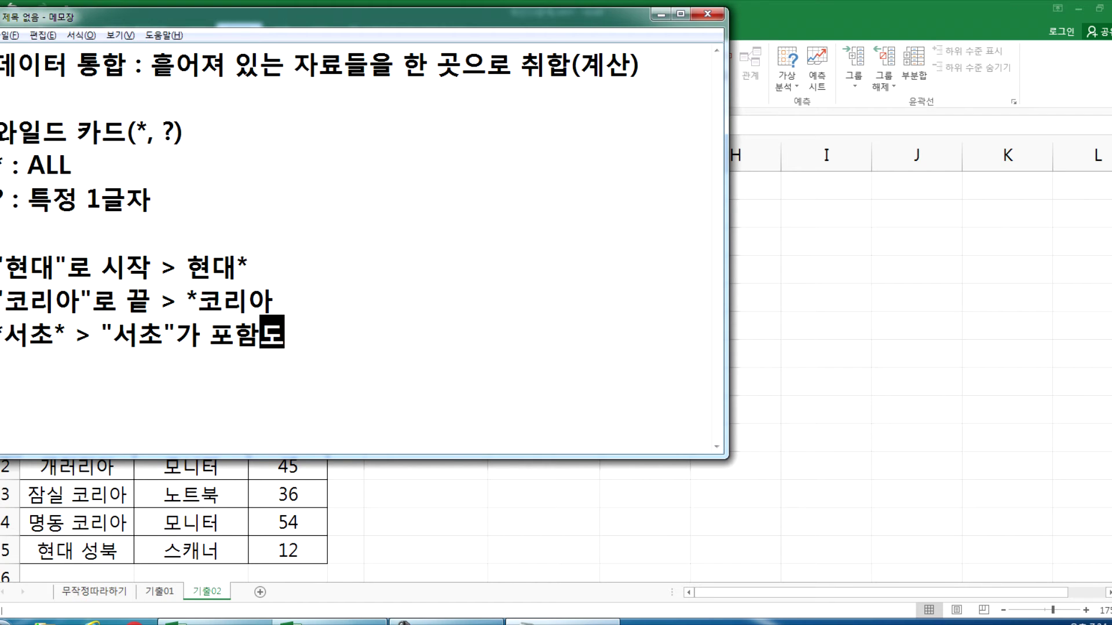
pyautogui.write('경우')
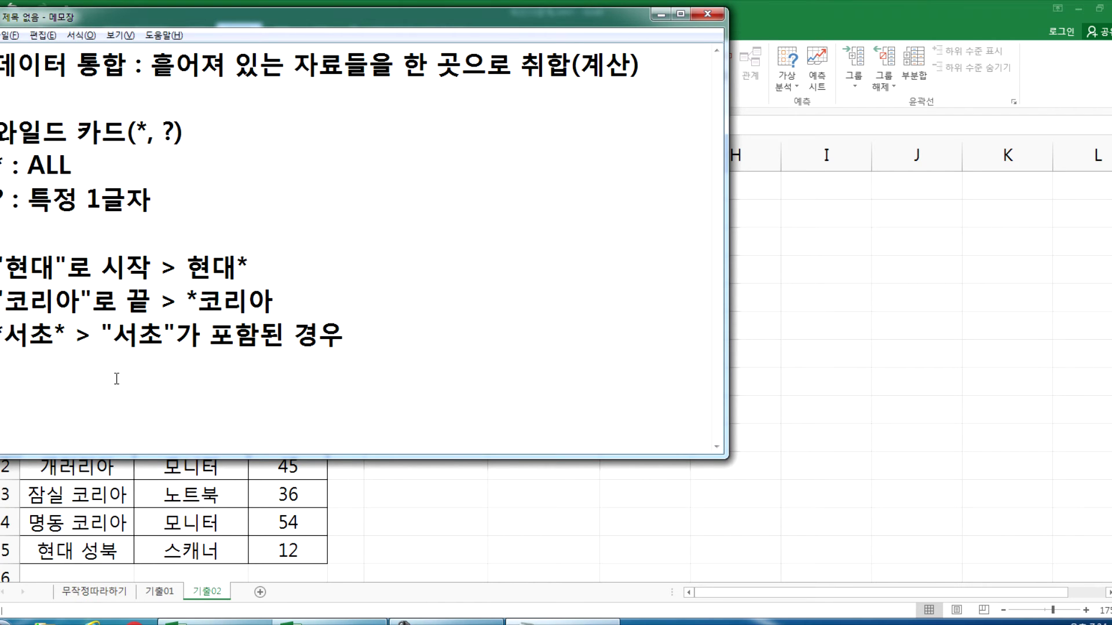
pyautogui.moveTo(5, 341); pyautogui.dragTo(47, 339)
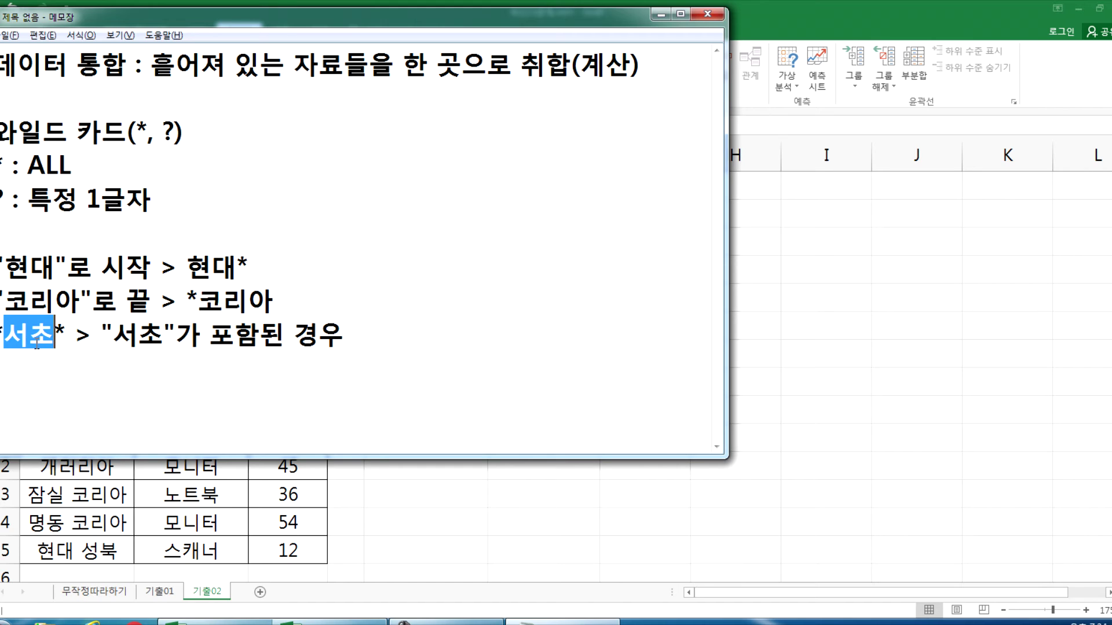
pyautogui.press('Left')
pyautogui.hotkey('shift', 'Right')
pyautogui.hotkey('shift', 'Right')
pyautogui.hotkey('shift', 'Right')
# Add the example line 김? : "김"으로 시작, 2글자 below the 서초 example
pyautogui.click(68, 381)
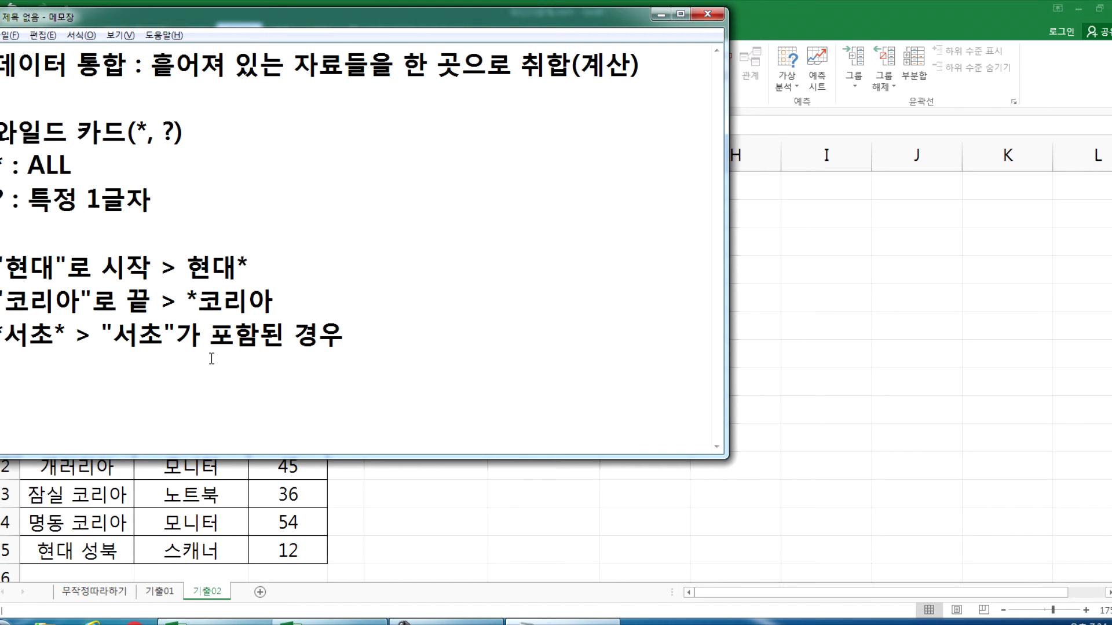
pyautogui.write('김?')
pyautogui.write(' "')
pyautogui.press('BackSpace')
pyautogui.press('BackSpace')
pyautogui.write(':?')
pyautogui.press('BackSpace')
pyautogui.write('"김"으로 ')
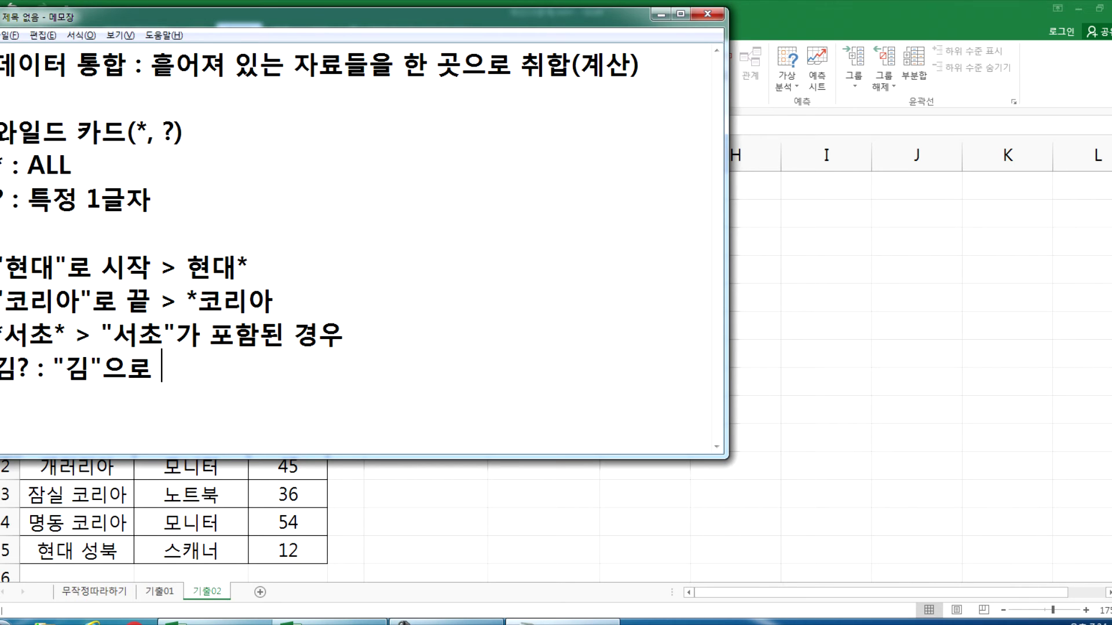
pyautogui.write('시작, 2글자')
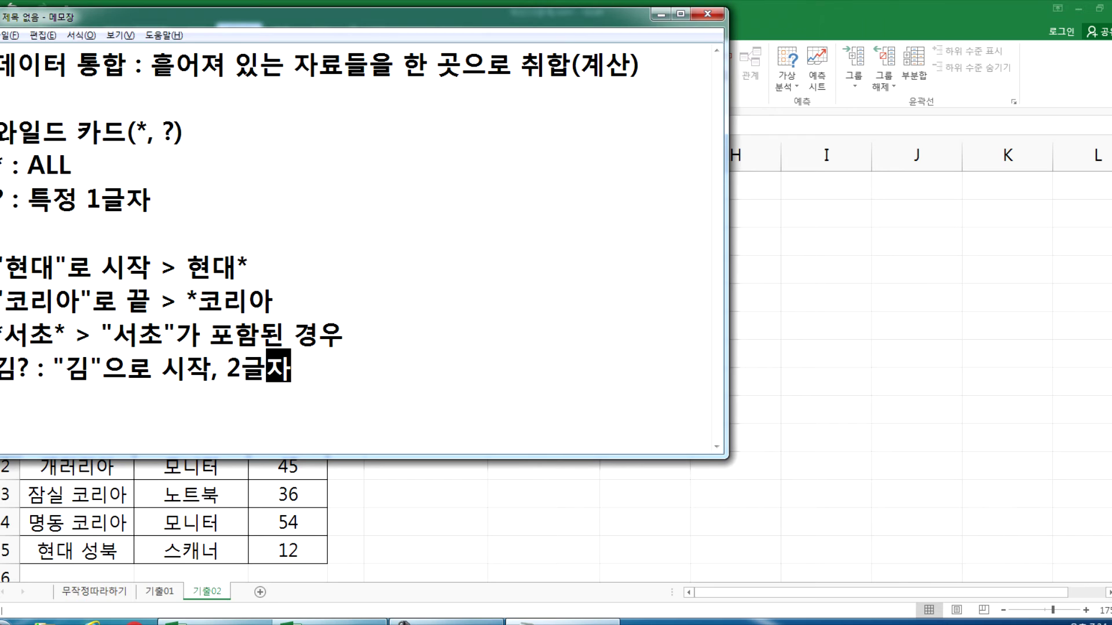
pyautogui.press('Return')
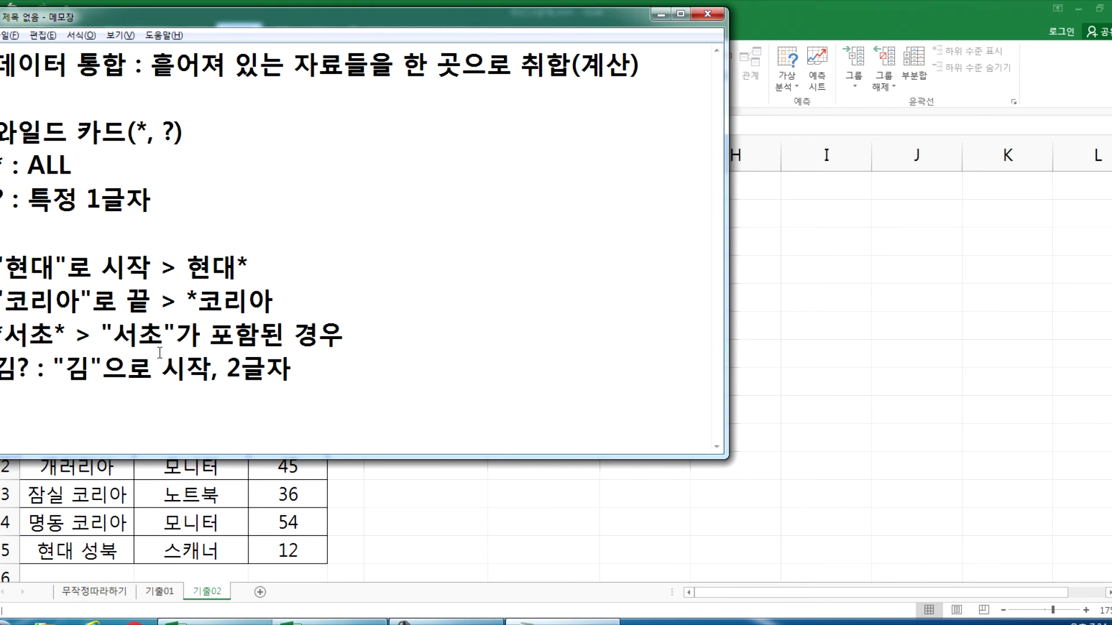
# Add the example lines 김?? : "김"으로 시작, 3글자 and ??? : 3글자 below the 김? example
pyautogui.press('Return')
pyautogui.press('Return')
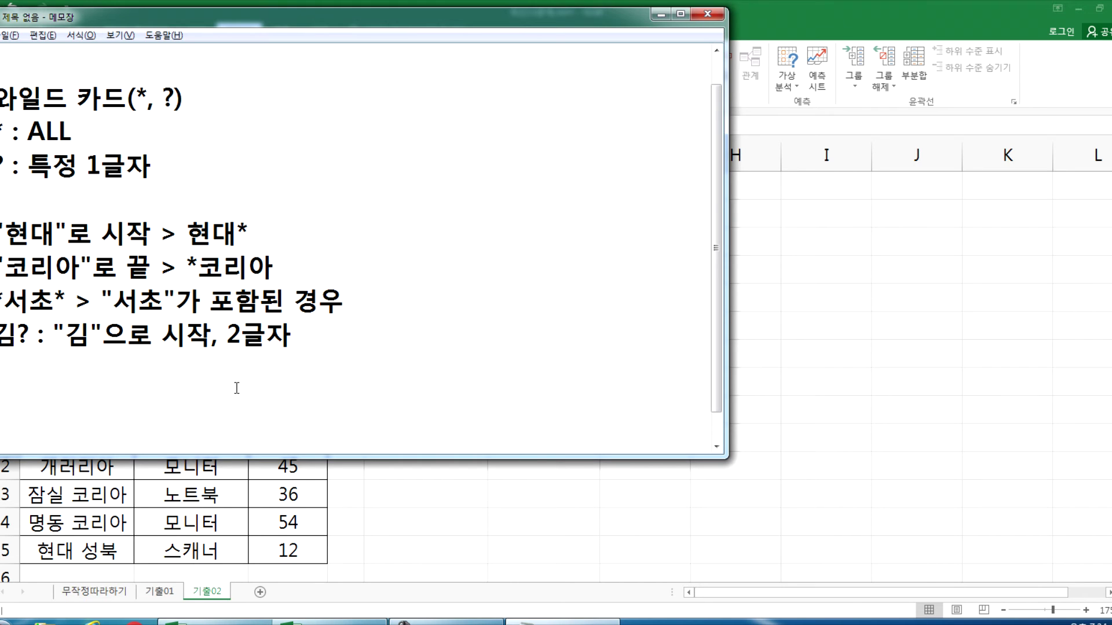
pyautogui.write('김??')
pyautogui.write(' : "ㄲ')
pyautogui.write('ㅣ')
pyautogui.press('BackSpace')
pyautogui.press('BackSpace')
pyautogui.write('김"')
pyautogui.write('으로 싲')
pyautogui.press('BackSpace')
pyautogui.write('작, 3글ㅈ')
pyautogui.write('ㅏ')
pyautogui.press('Return')
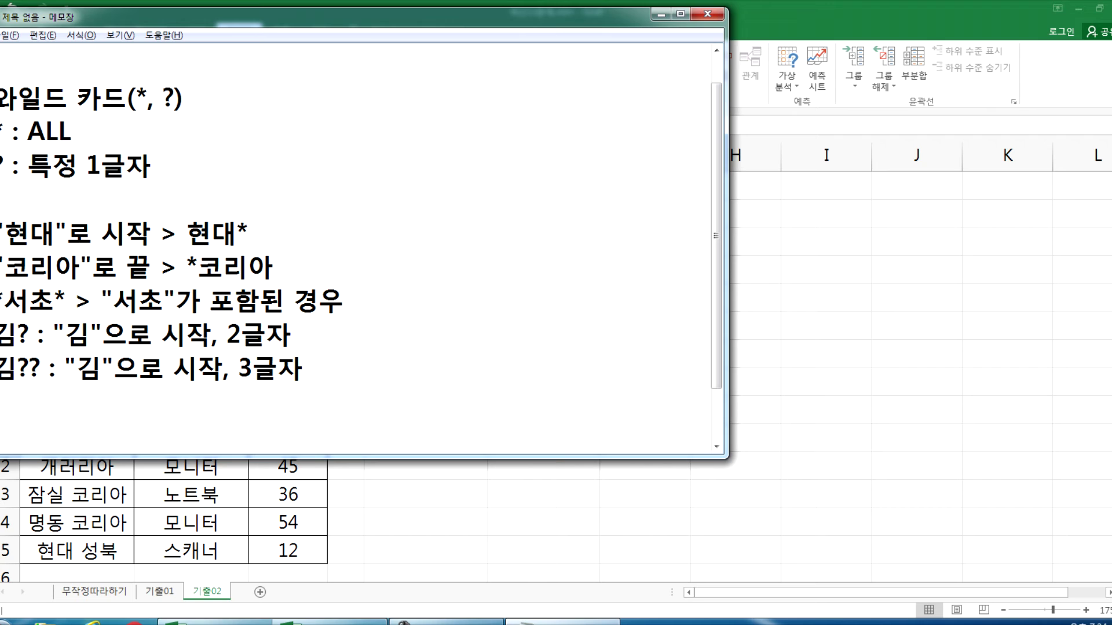
pyautogui.write('??? : 3글자')
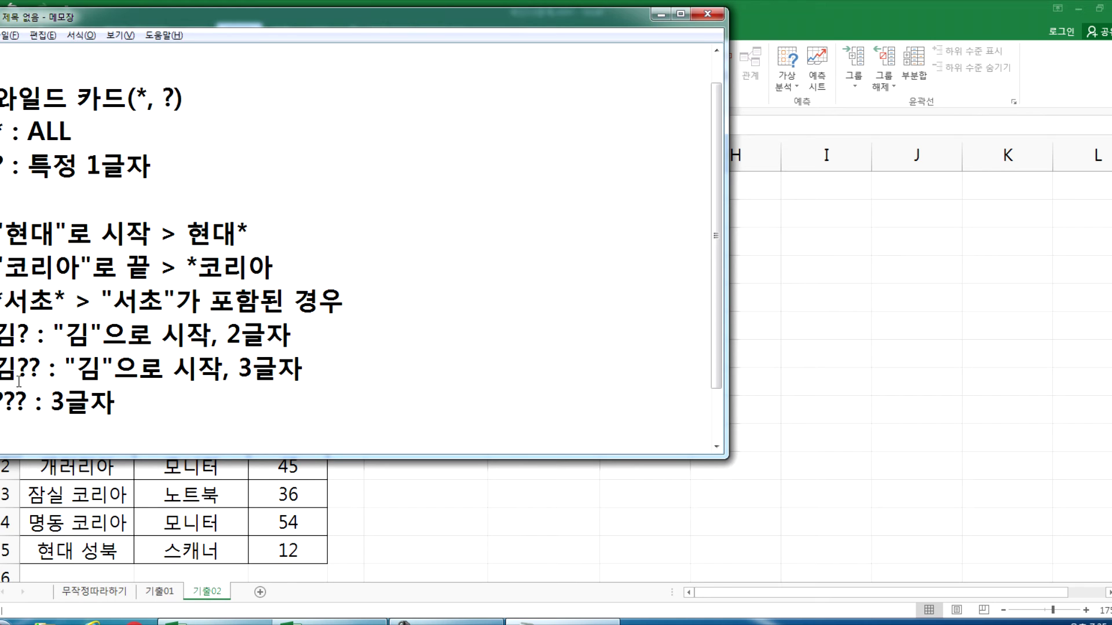
# Review the ? and * wildcard examples in the note, comparing each pattern with its description
pyautogui.moveTo(26, 401); pyautogui.dragTo(0, 401)
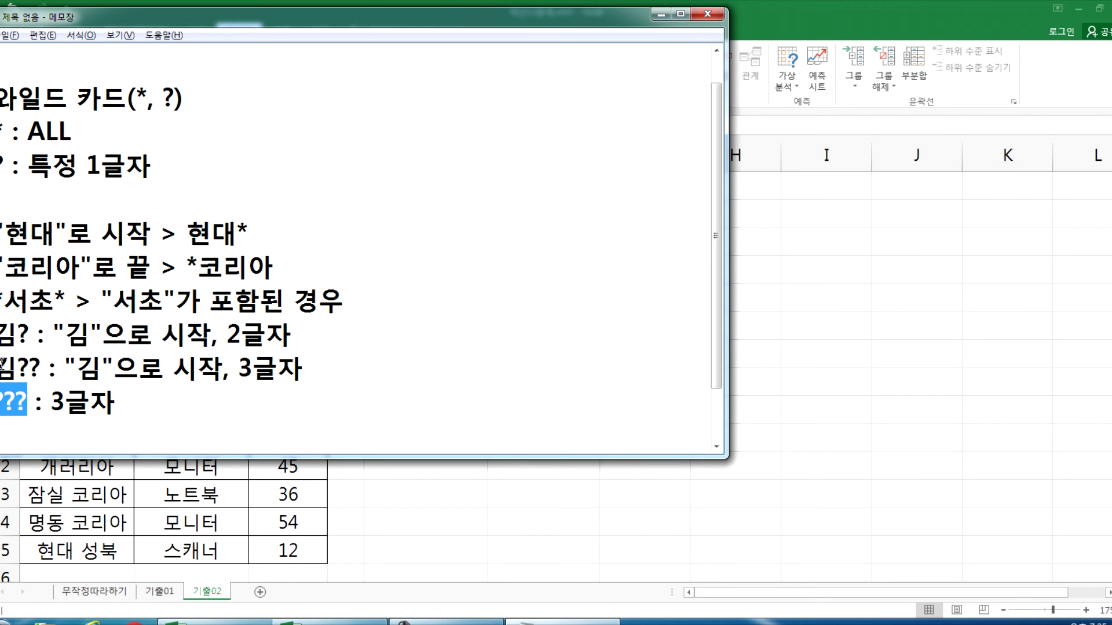
pyautogui.moveTo(16, 337); pyautogui.dragTo(29, 337)
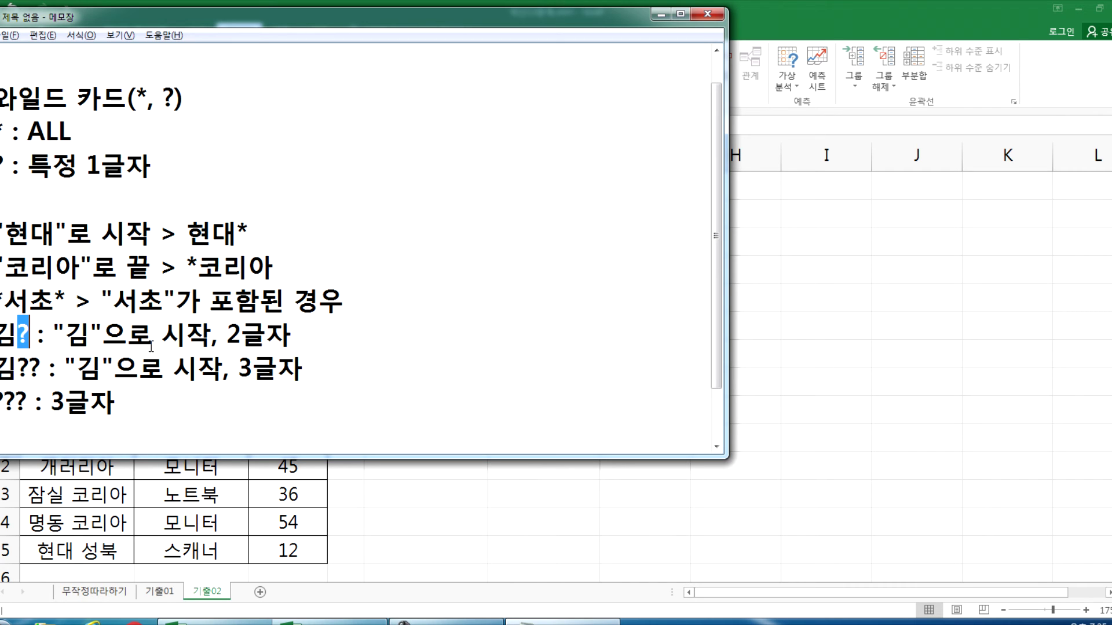
pyautogui.moveTo(224, 336); pyautogui.dragTo(278, 371)
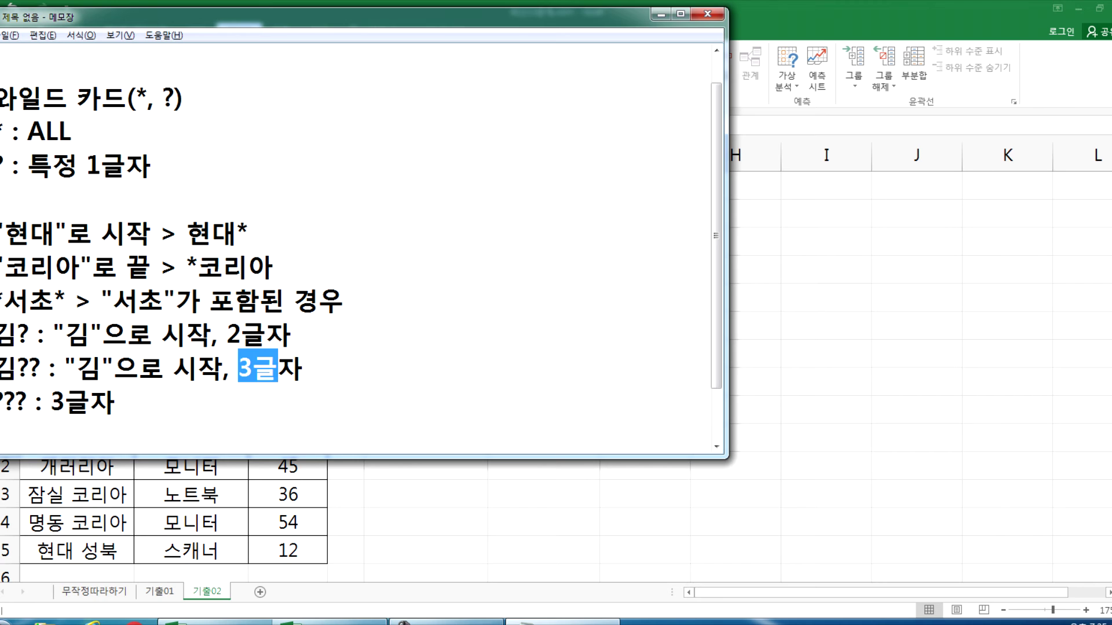
pyautogui.moveTo(1, 401); pyautogui.dragTo(27, 401)
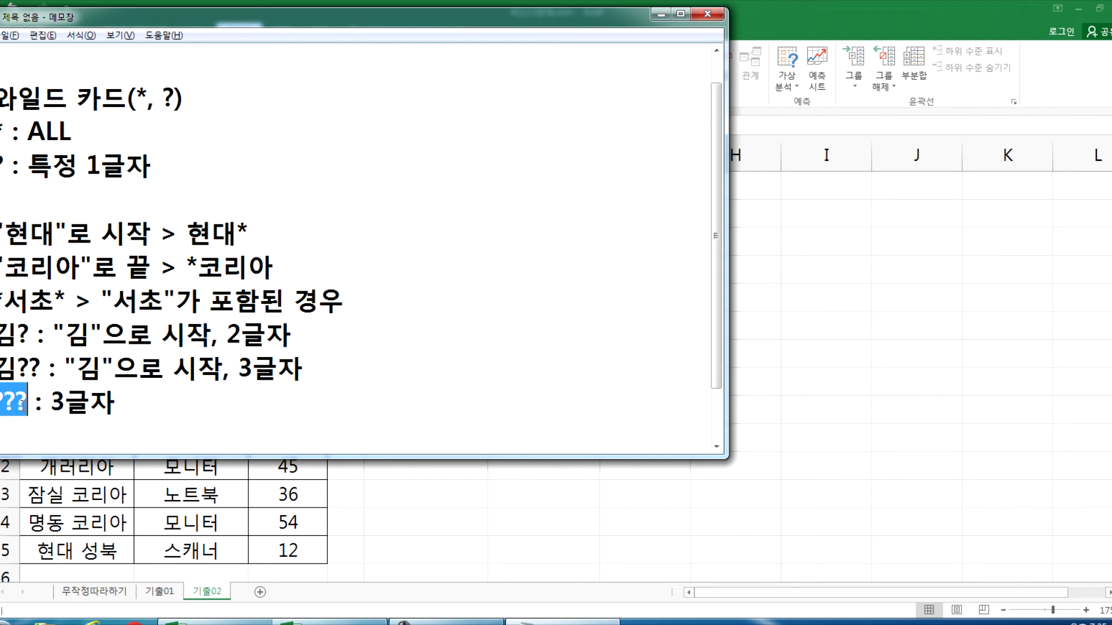
pyautogui.moveTo(5, 231); pyautogui.dragTo(127, 232)
pyautogui.moveTo(248, 231); pyautogui.dragTo(235, 233)
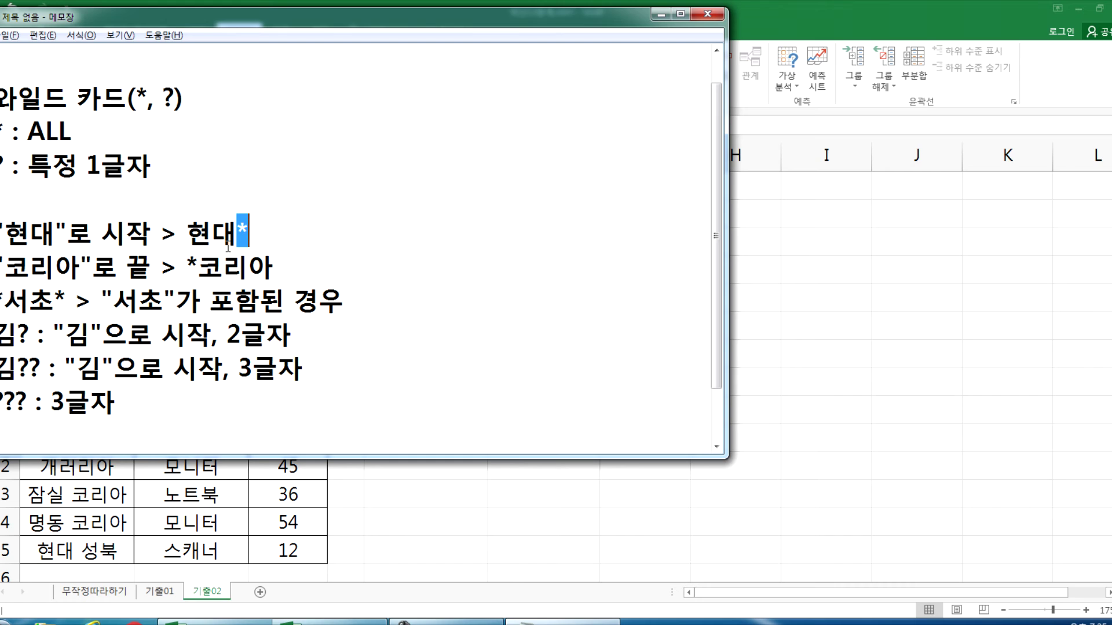
pyautogui.moveTo(189, 232); pyautogui.dragTo(237, 231)
pyautogui.click(250, 235)
# Switch to Excel and enter the conditions 현대* and *코리아 as the two 매장명 entries of the 최대 매출현황 table
pyautogui.hotkey('alt', 'Tab')
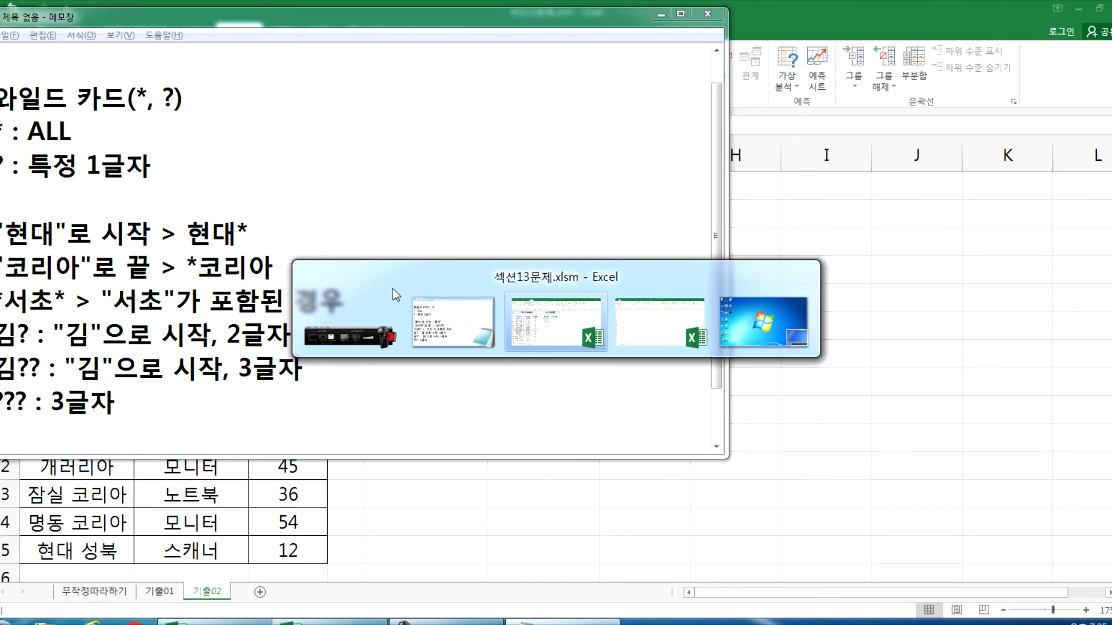
pyautogui.write('혀ㄴ대*')
pyautogui.press('Return')
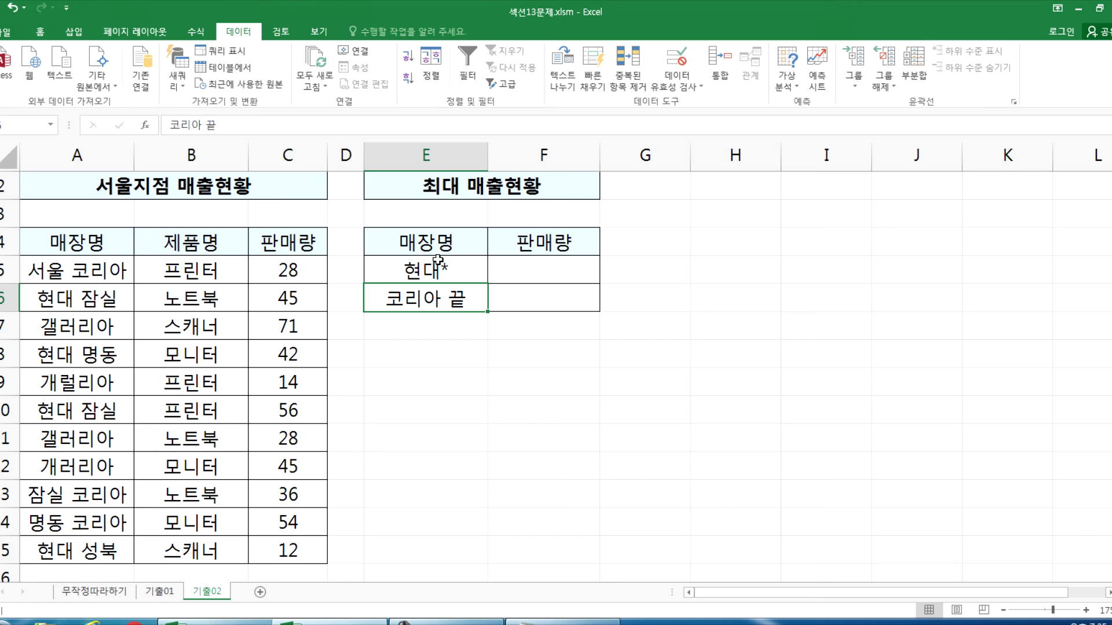
pyautogui.write('*코리아')
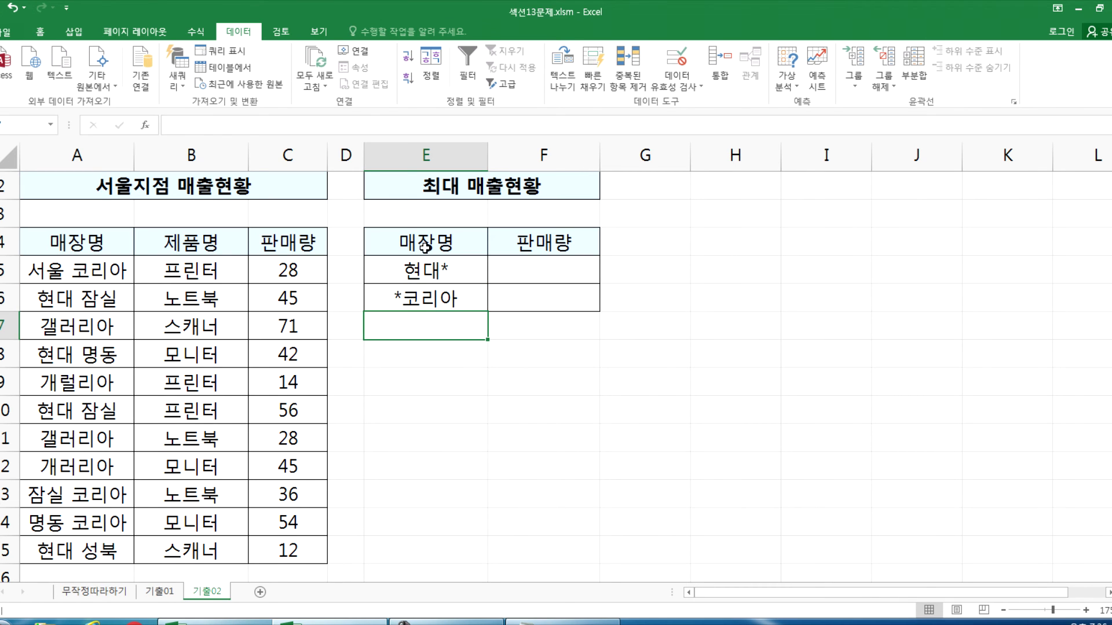
# Start a consolidation into the 최대 매출현황 table, headers included, and add A4:C15 of 기출02 as the reference range
pyautogui.click(426, 245)
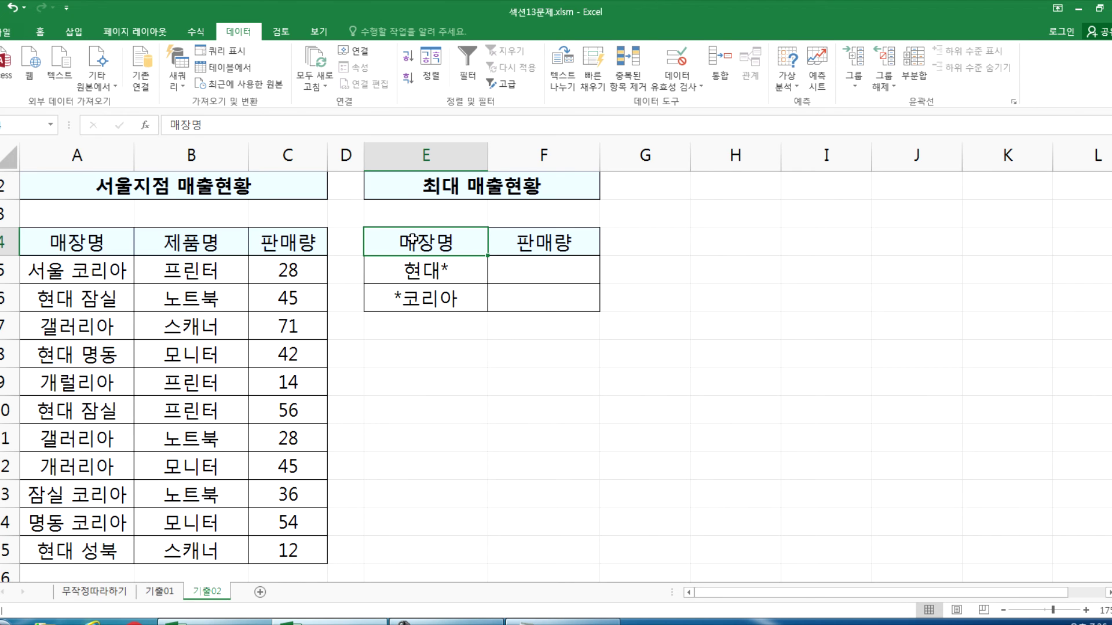
pyautogui.moveTo(423, 237); pyautogui.dragTo(506, 301)
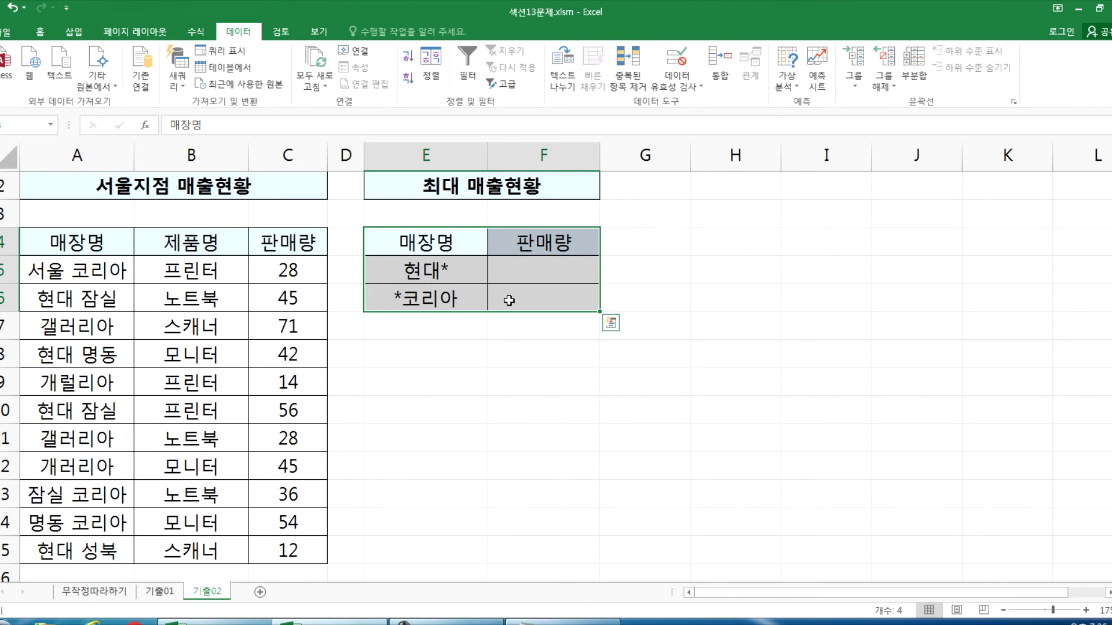
pyautogui.click(721, 77)
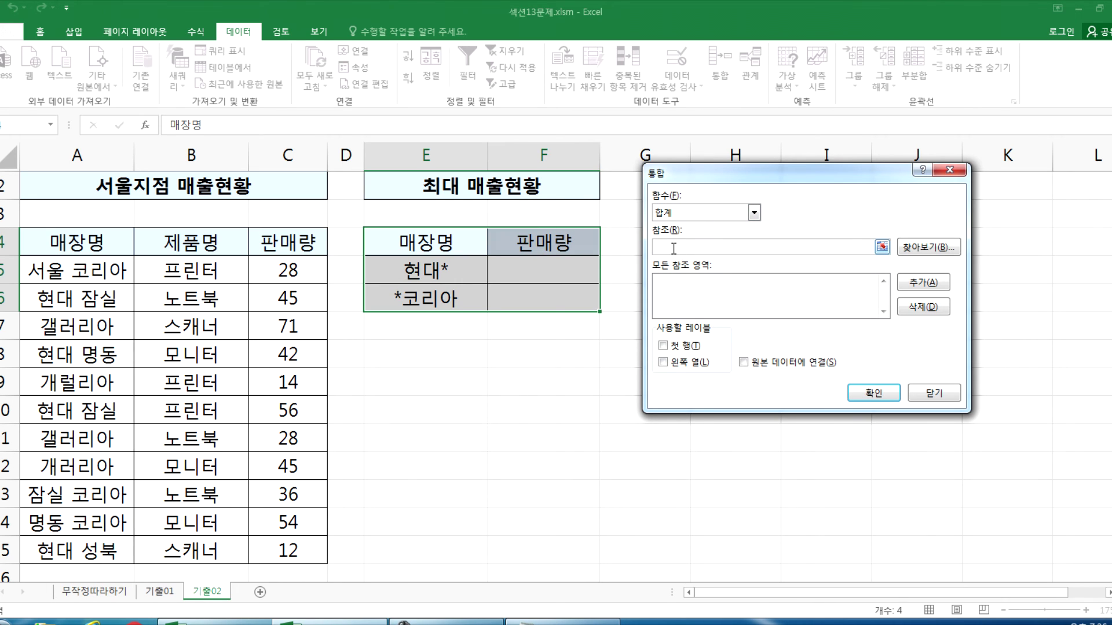
pyautogui.moveTo(72, 243); pyautogui.dragTo(277, 553)
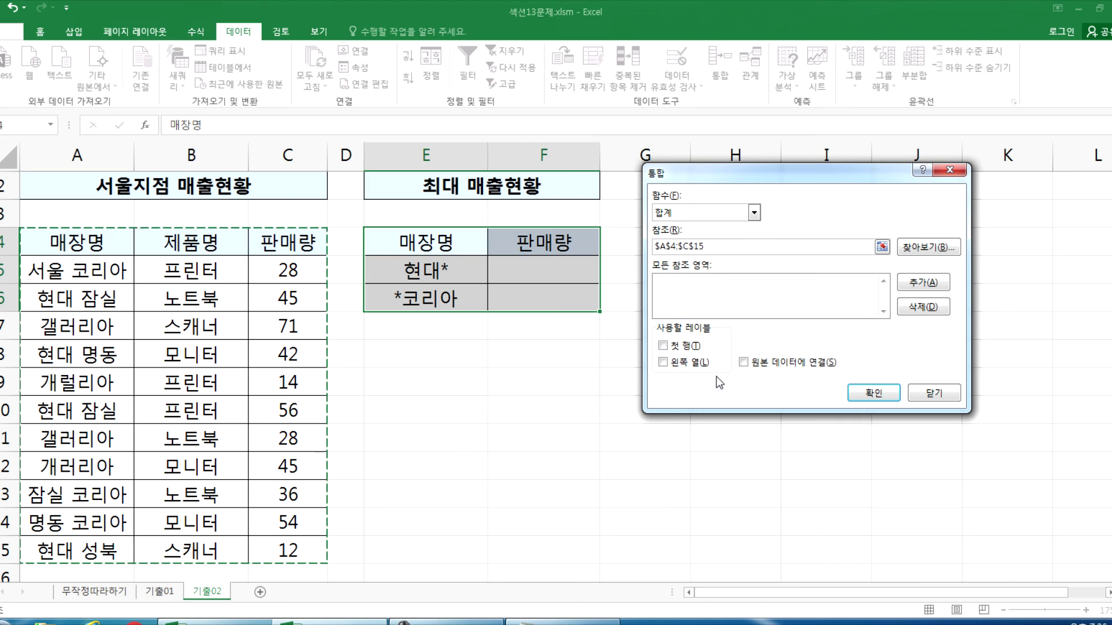
pyautogui.click(923, 284)
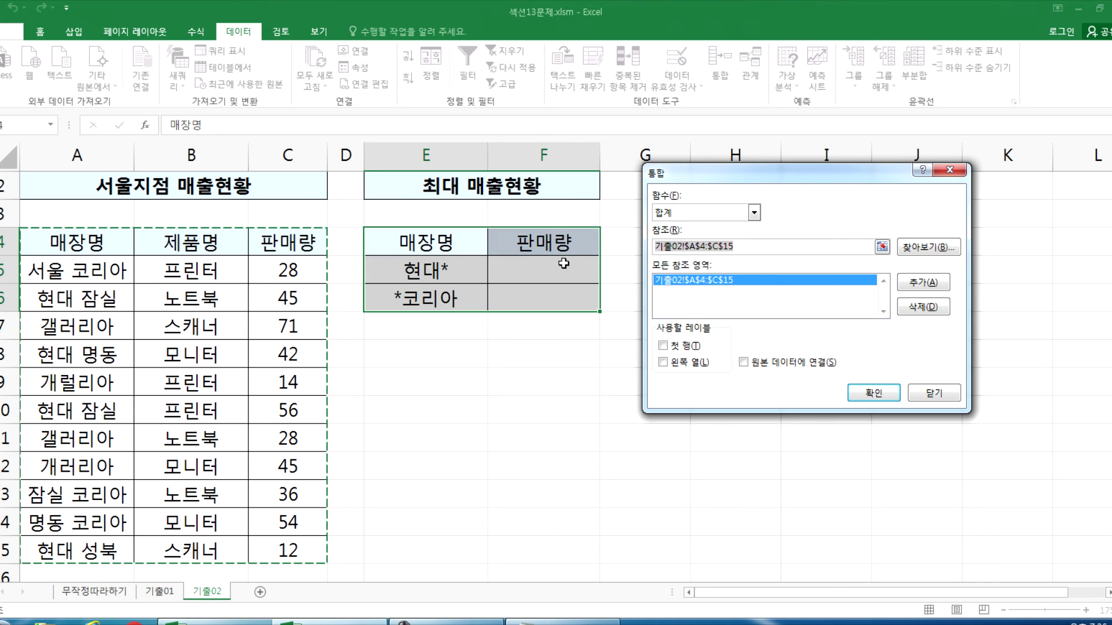
# Use the top row and left column as labels, leave source linking off, and run the 합계 consolidation
pyautogui.click(676, 346)
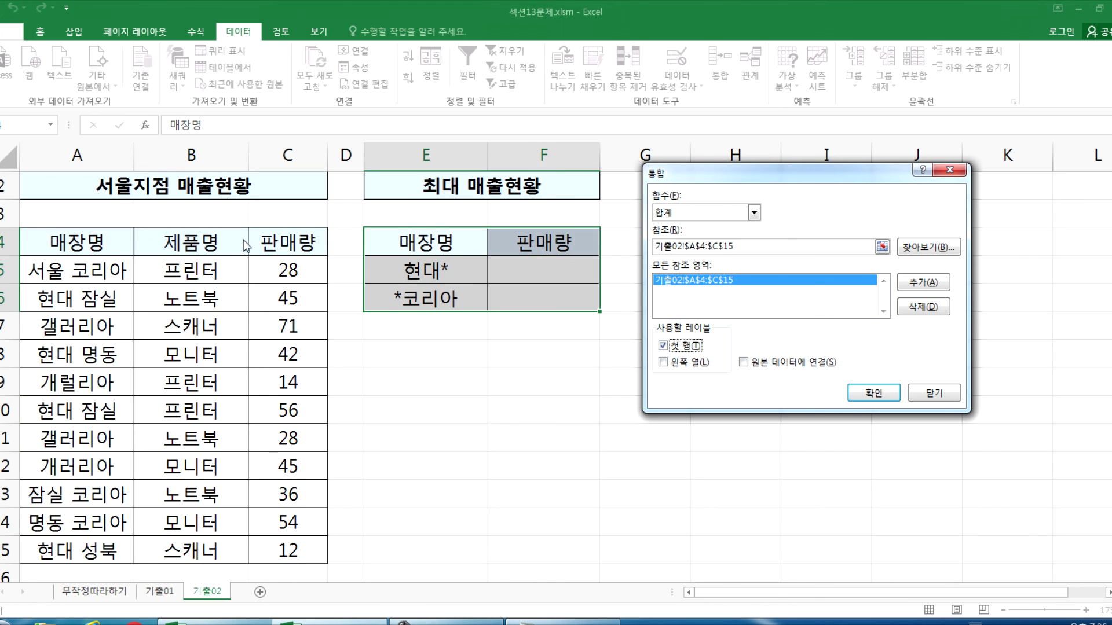
pyautogui.click(665, 362)
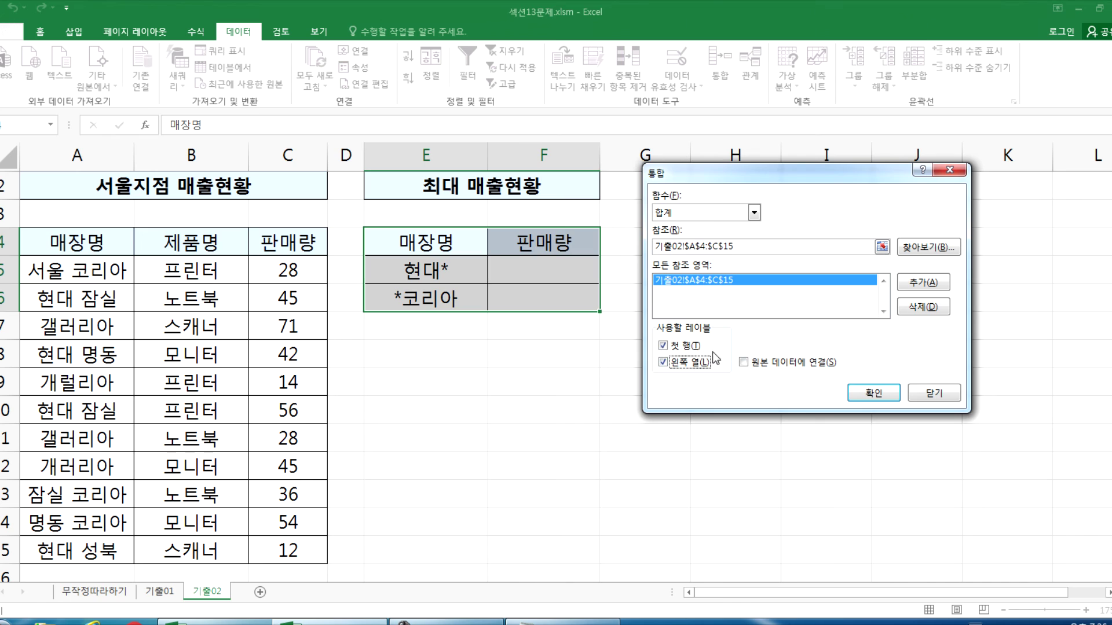
pyautogui.click(787, 368)
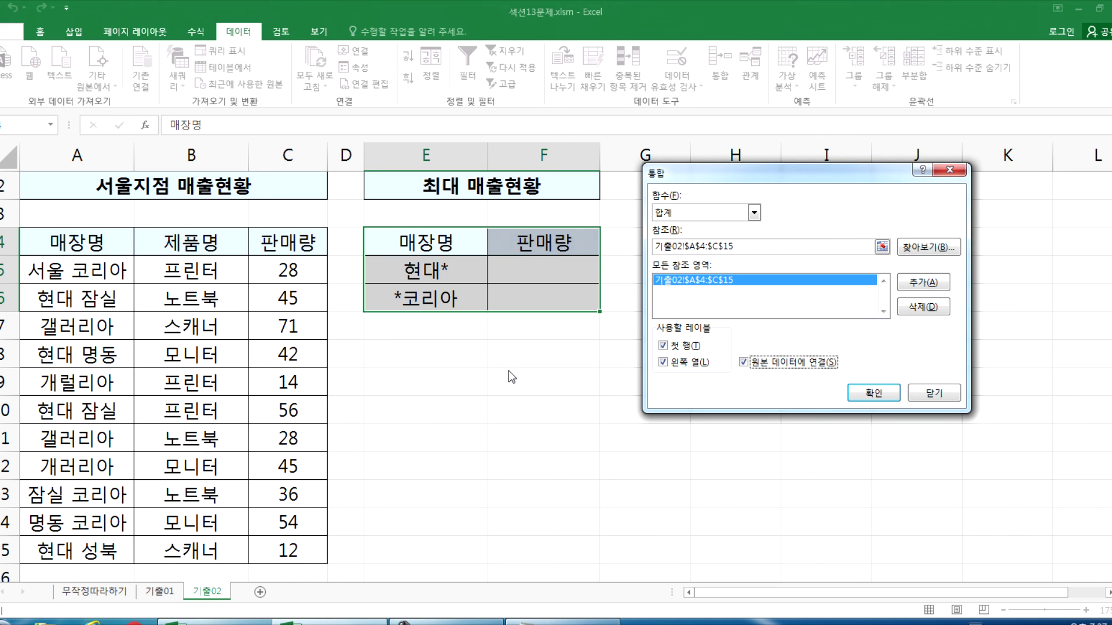
pyautogui.click(753, 365)
pyautogui.click(874, 396)
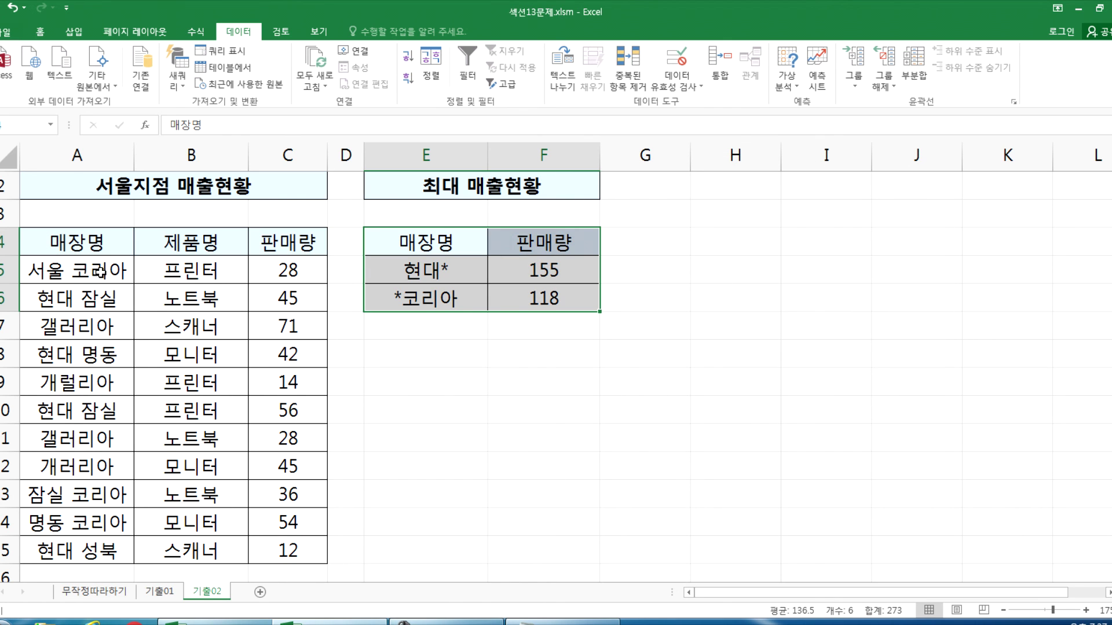
# Check the 판매량 sums of the stores starting with 현대 and of those ending with 코리아 against the consolidated values
pyautogui.moveTo(65, 298); pyautogui.dragTo(301, 300)
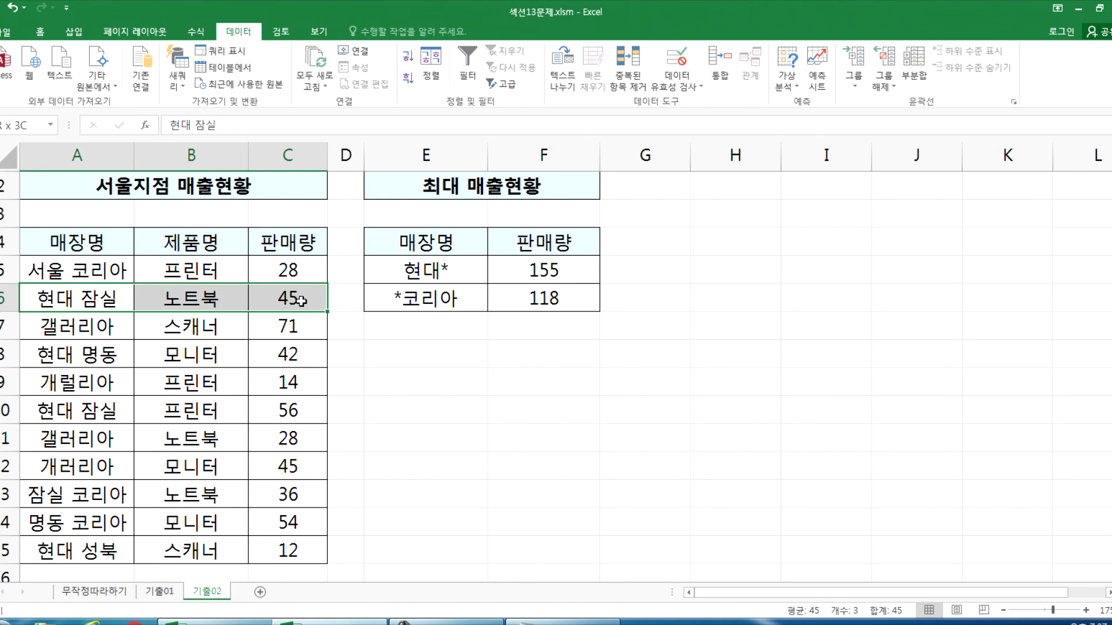
pyautogui.moveTo(89, 352); pyautogui.dragTo(265, 353)
pyautogui.moveTo(100, 410); pyautogui.dragTo(262, 414)
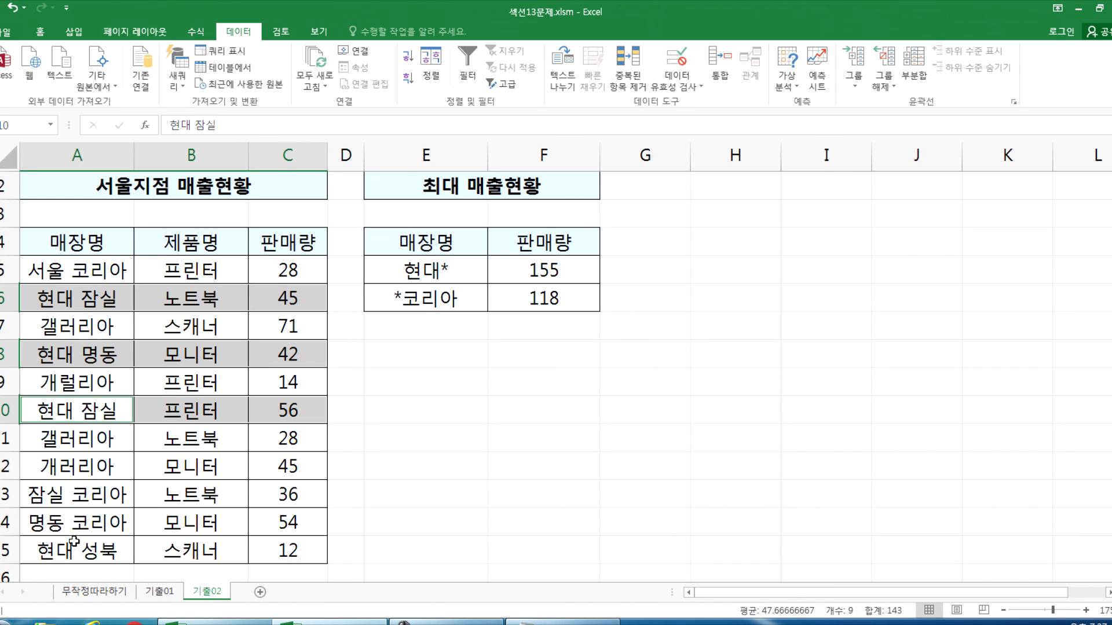
pyautogui.moveTo(72, 553); pyautogui.dragTo(253, 551)
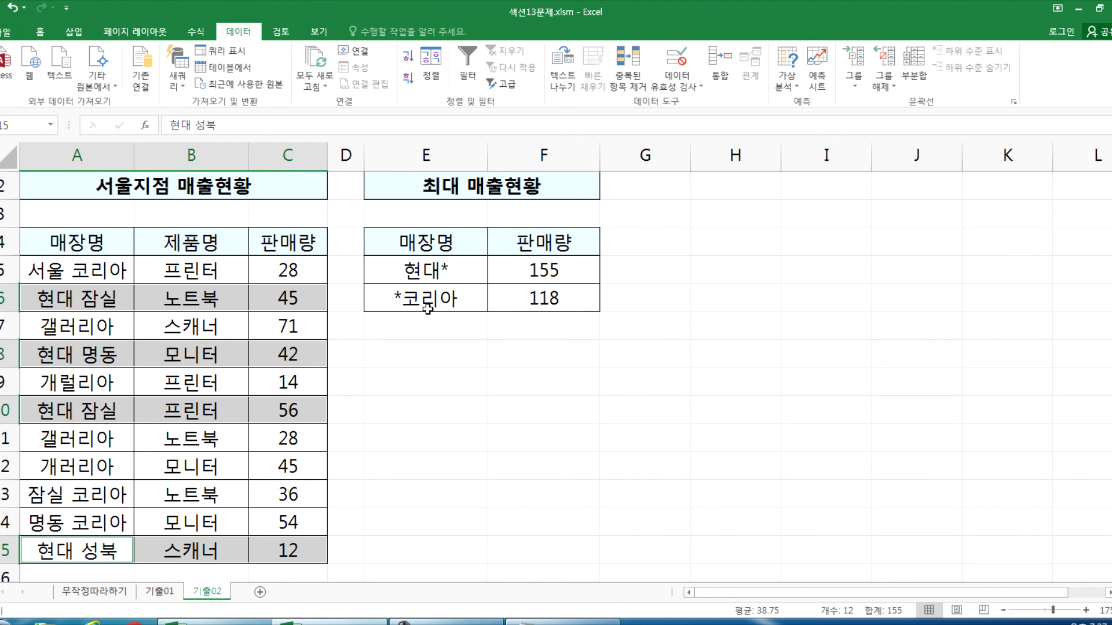
pyautogui.click(128, 270)
pyautogui.moveTo(128, 271); pyautogui.dragTo(282, 275)
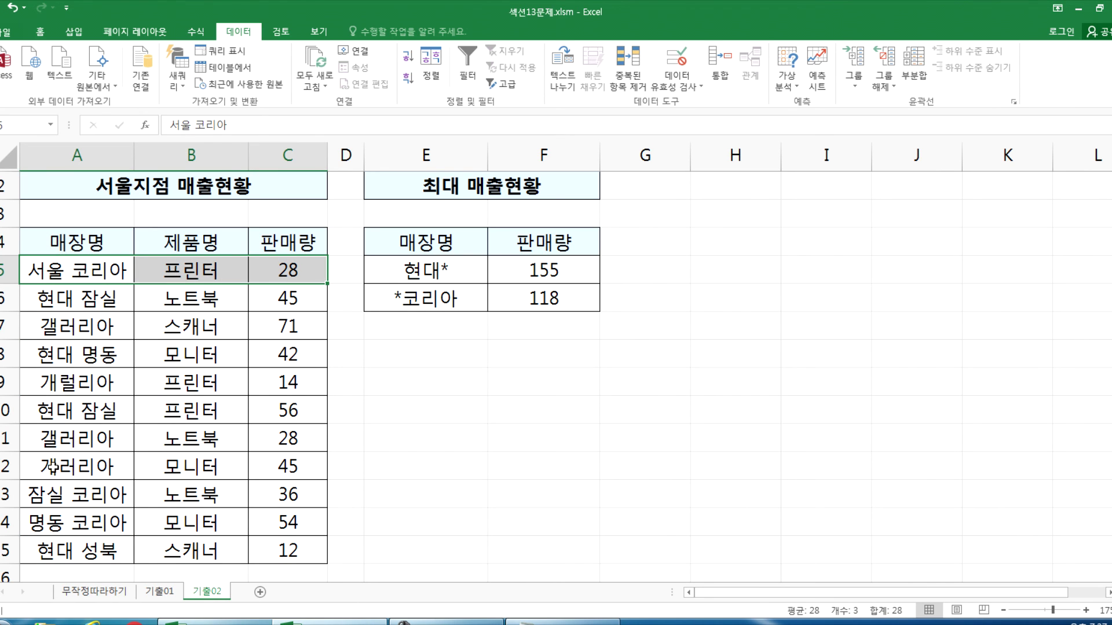
pyautogui.moveTo(73, 499); pyautogui.dragTo(269, 521)
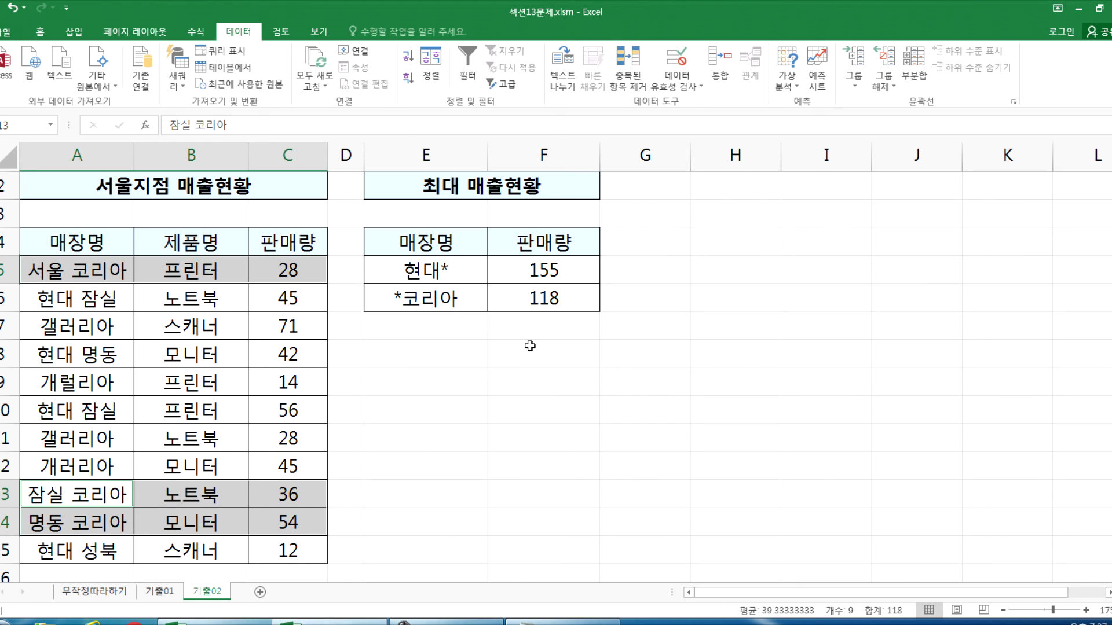
pyautogui.click(469, 347)
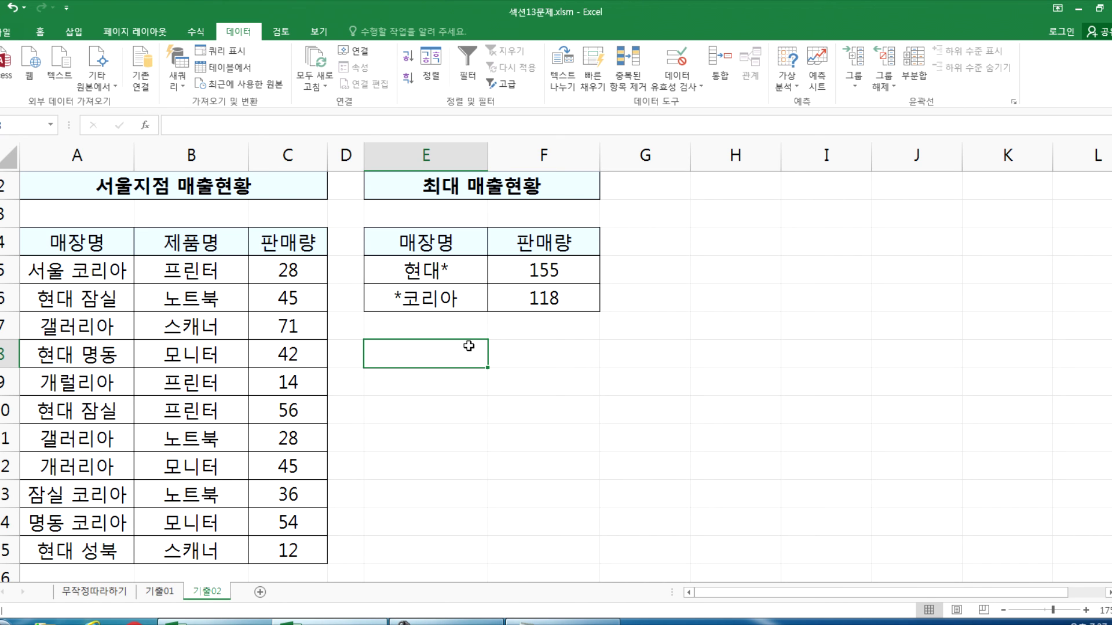
pyautogui.scroll(1, 469, 347)
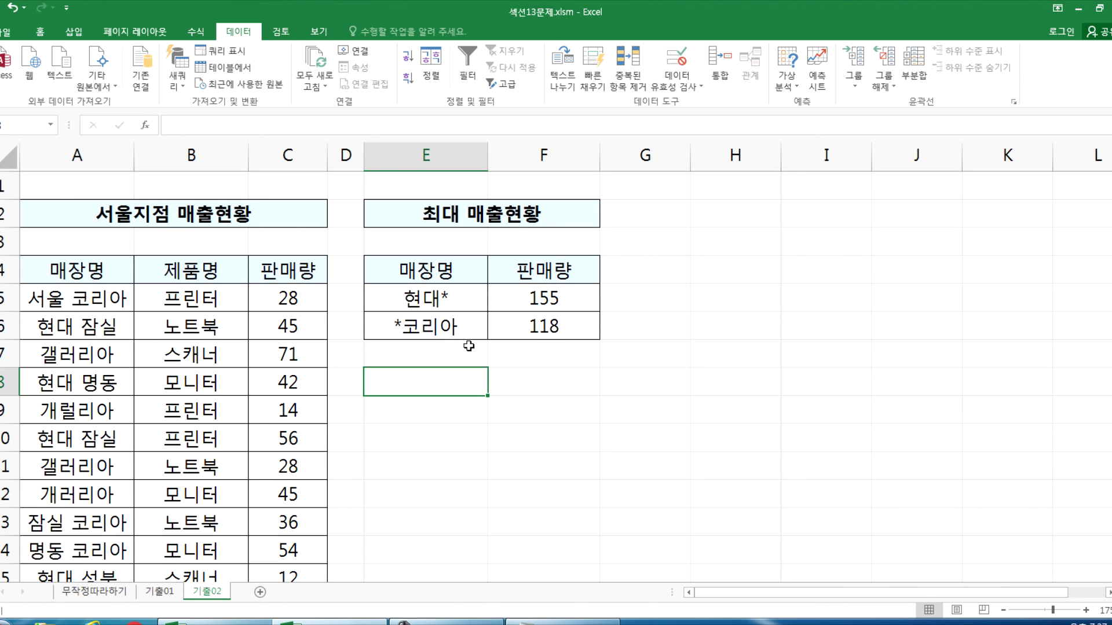